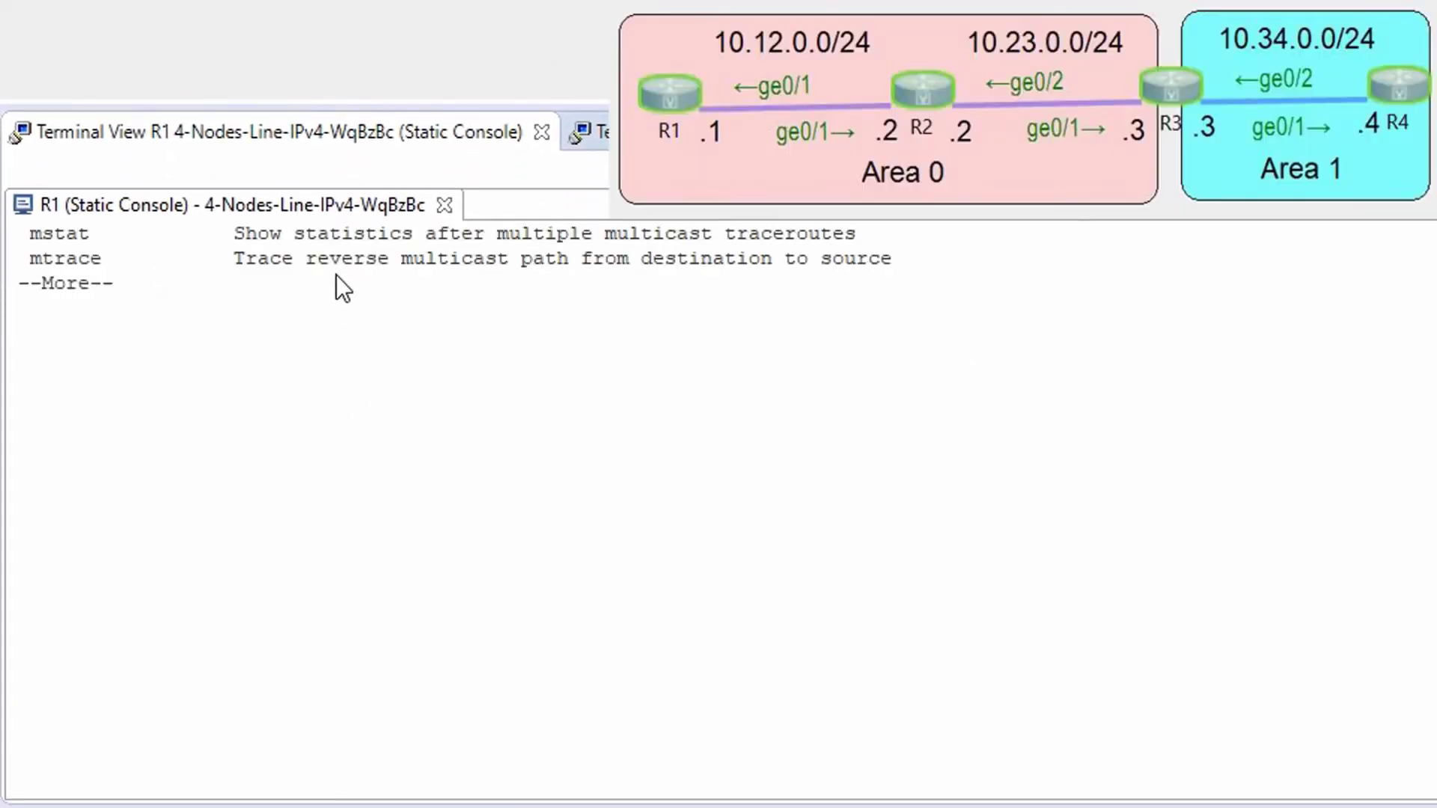
Leave the paged help output on R1 and enter privileged EXEC mode, supplying the enable password
{"action": "key", "text": "space"}
{"action": "type", "text": "en"}
{"action": "key", "text": "Return"}
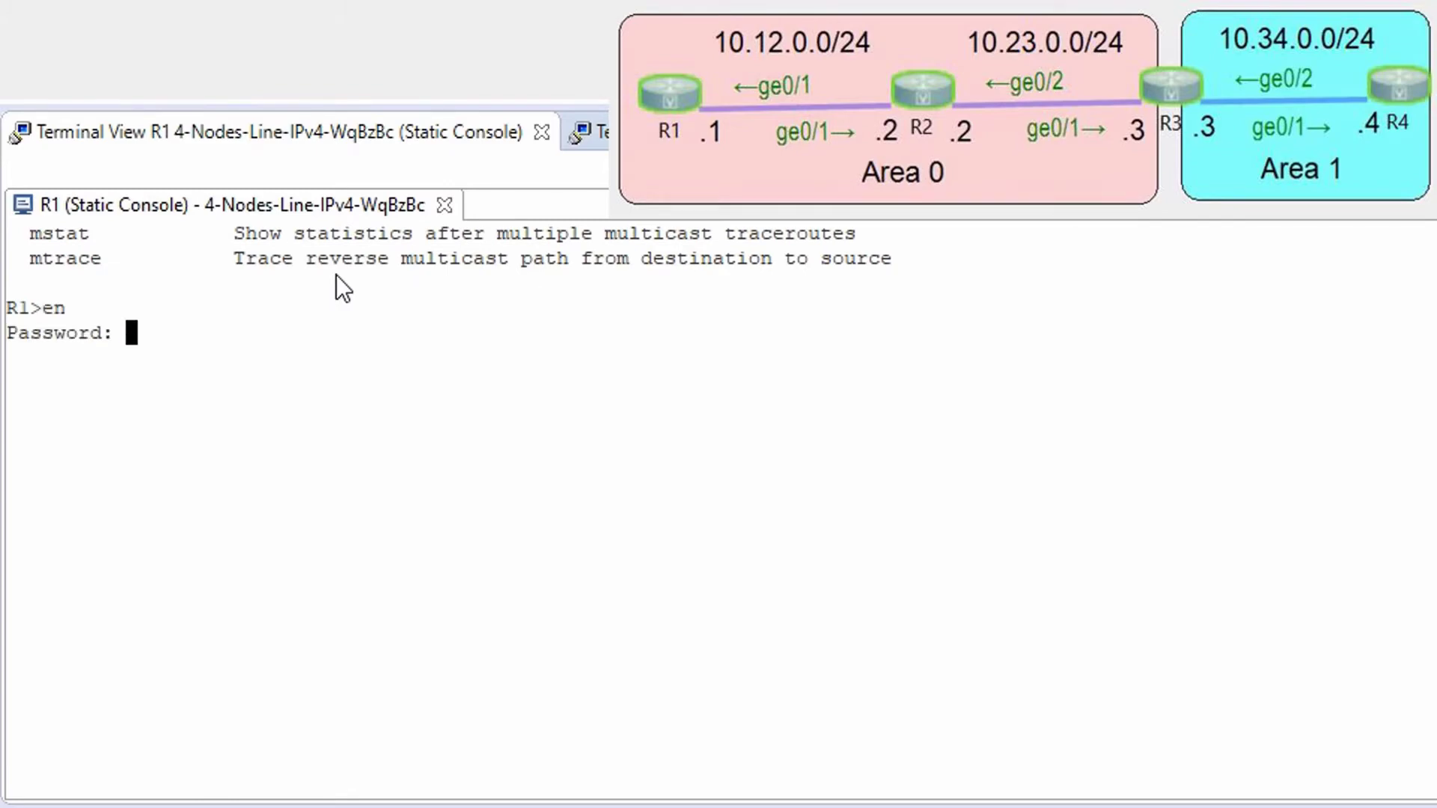
{"action": "key", "text": "Return"}
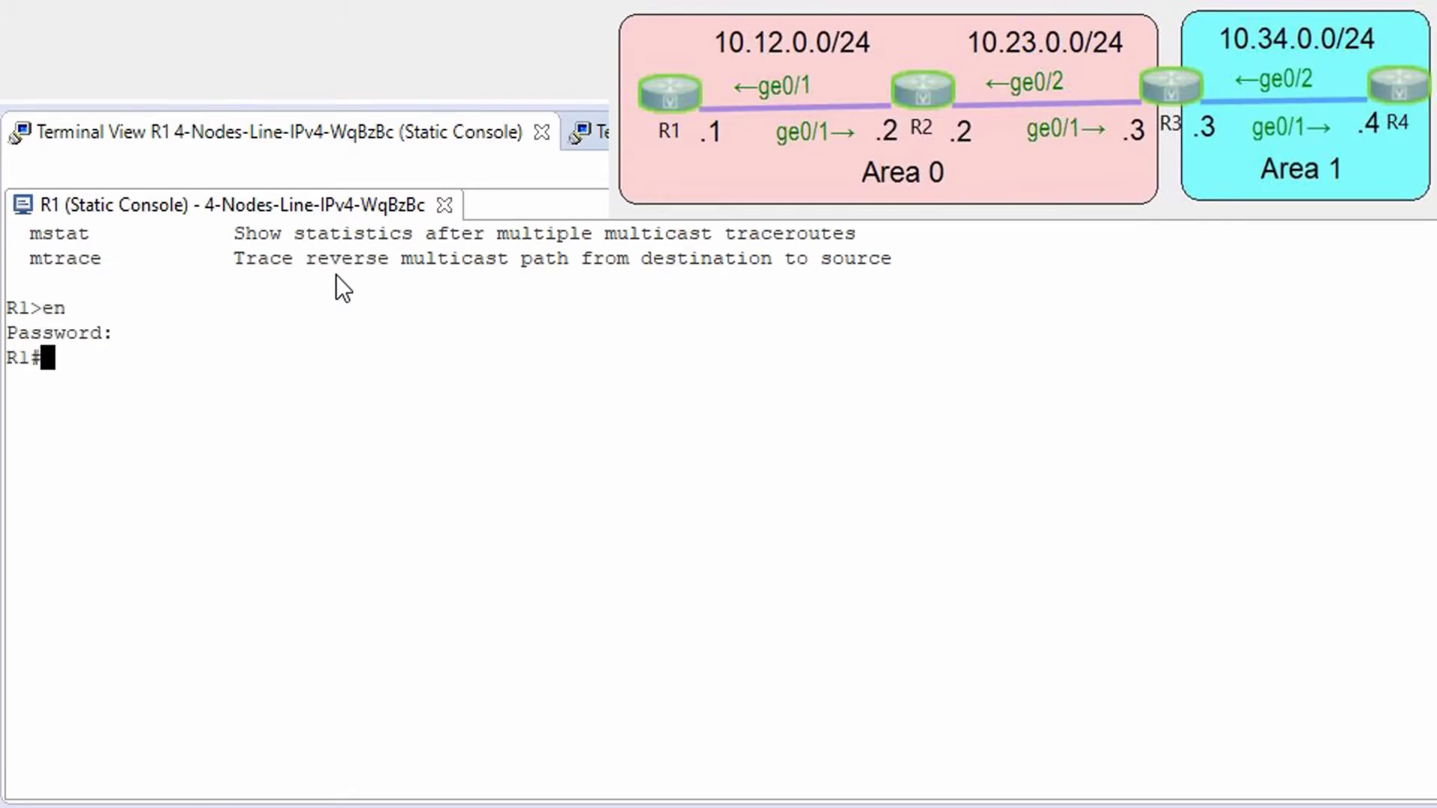
Display R1's brief IP interface summary and its IP routing table
{"action": "type", "text": "sh ip int "}
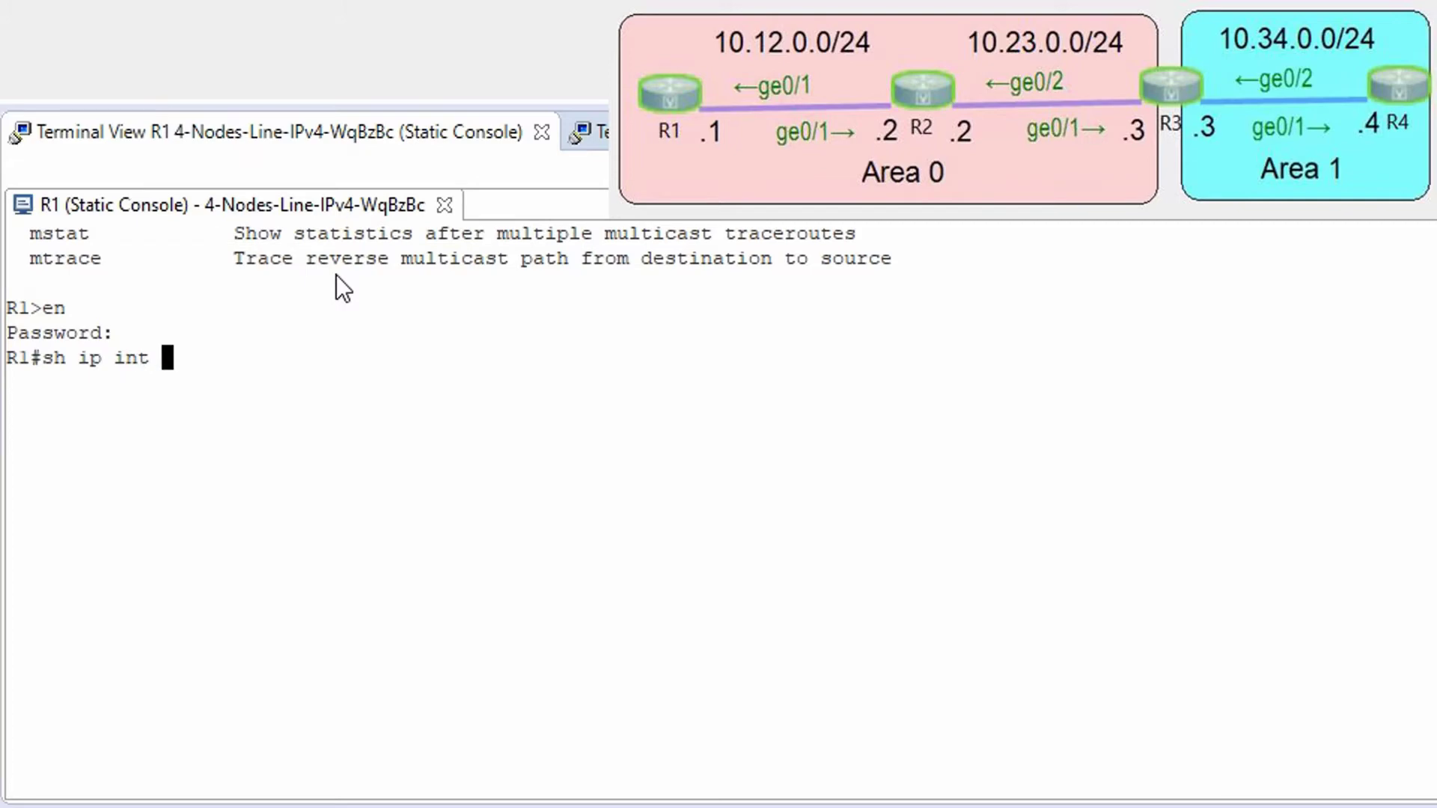
{"action": "type", "text": "br"}
{"action": "key", "text": "Return"}
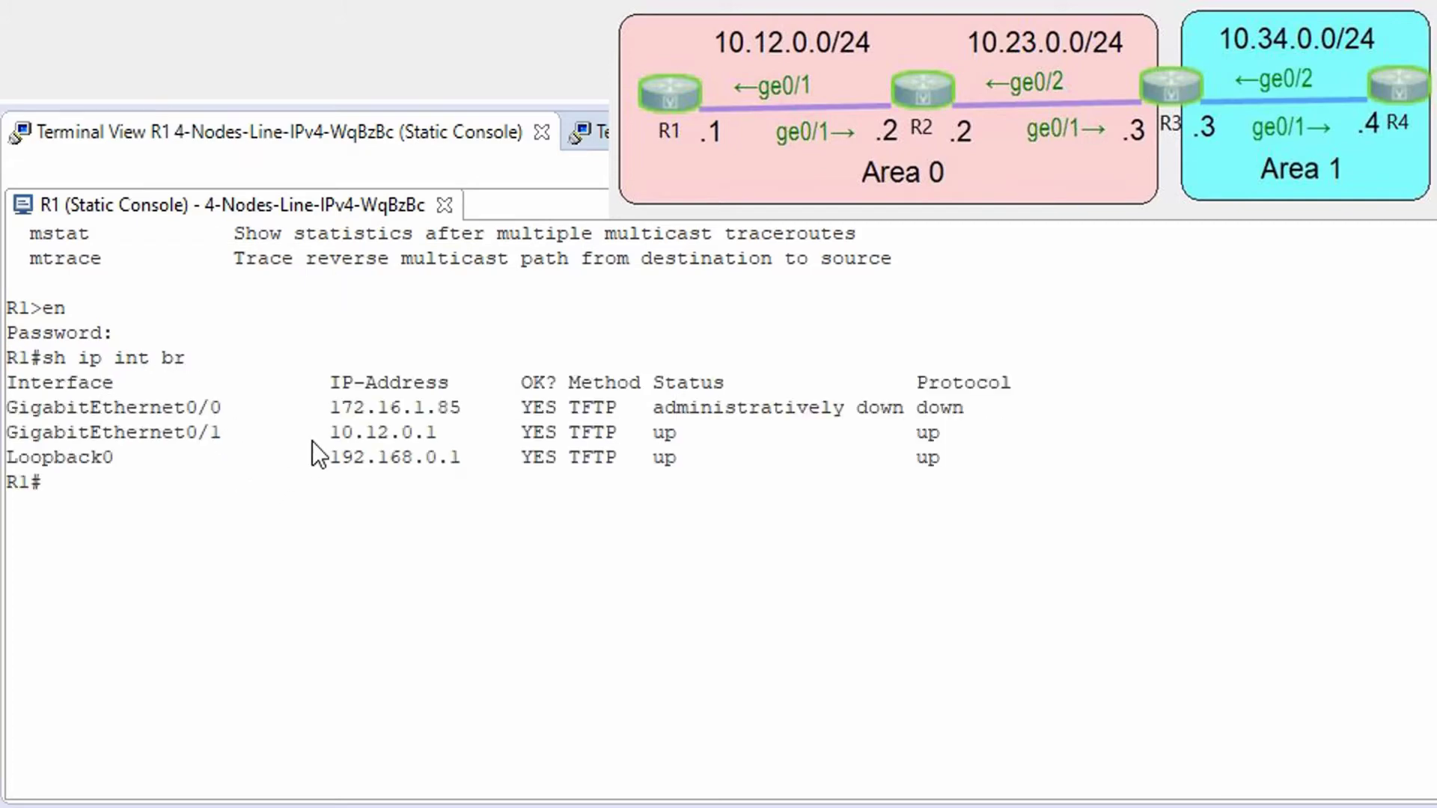
{"action": "left_click_drag", "start_coordinate": [312, 442], "coordinate": [866, 477]}
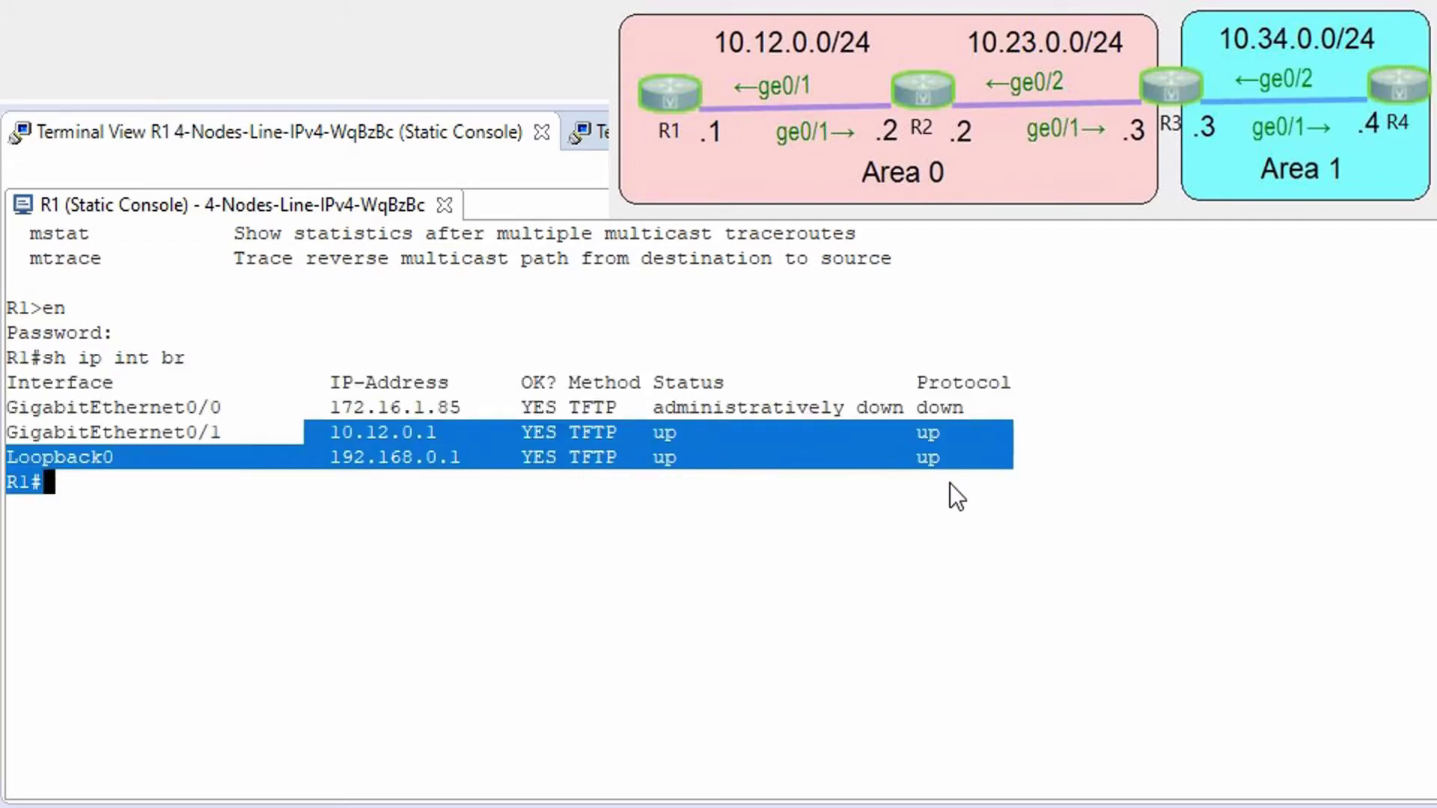
{"action": "left_click", "coordinate": [334, 479]}
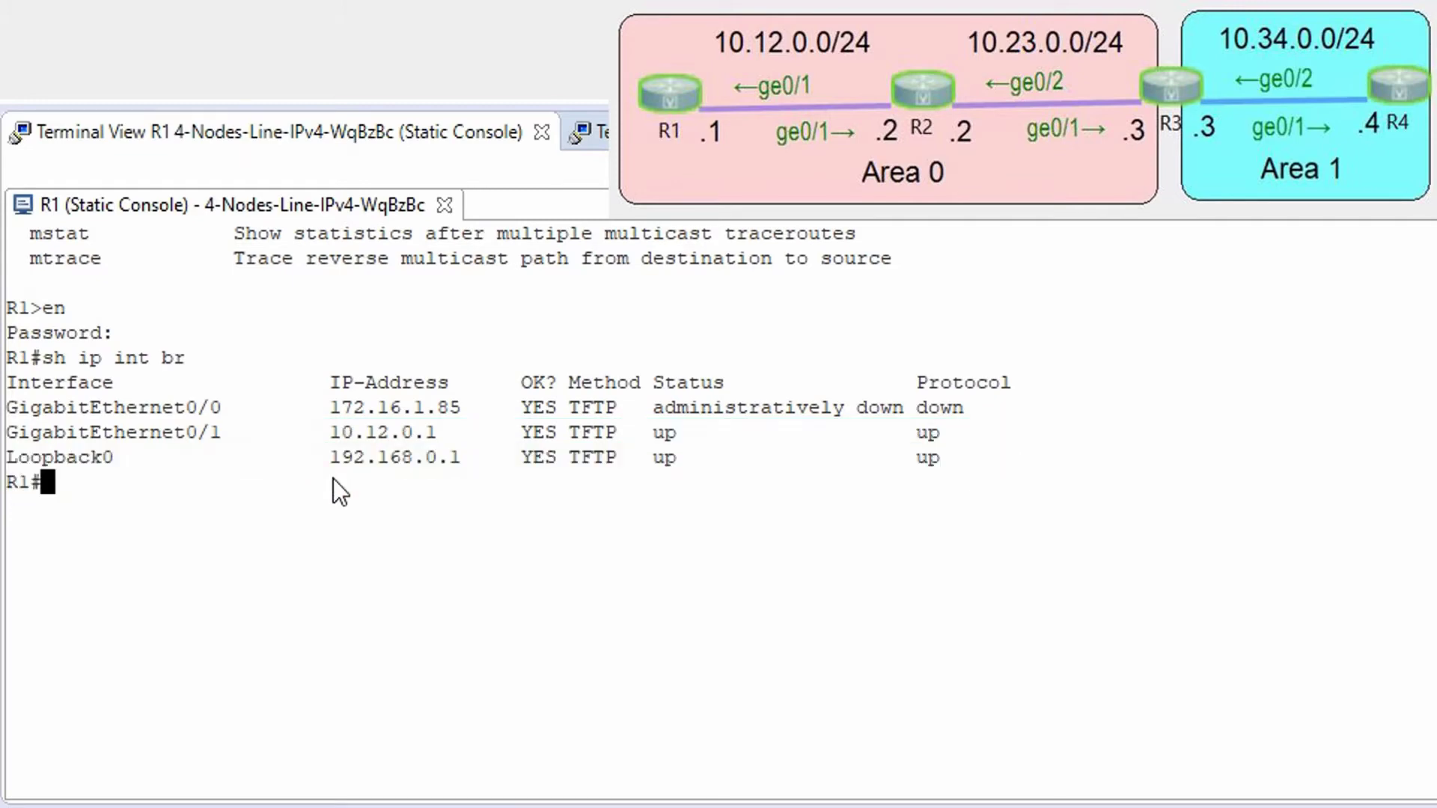
{"action": "type", "text": "sh ip route"}
{"action": "key", "text": "Return"}
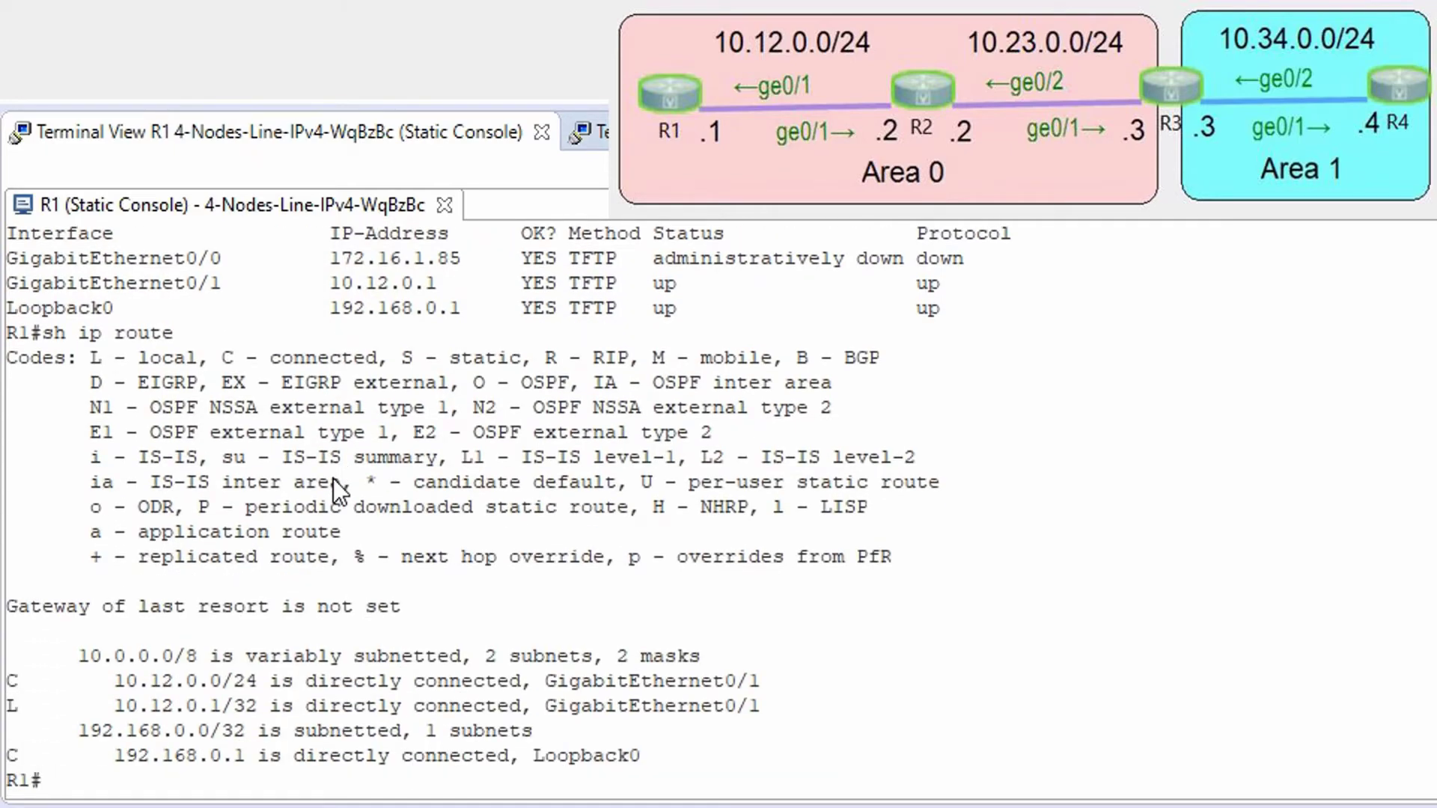
Enter global configuration mode on R1 and start OSPF process 100
{"action": "type", "text": "conf t"}
{"action": "key", "text": "Return"}
{"action": "type", "text": "rout"}
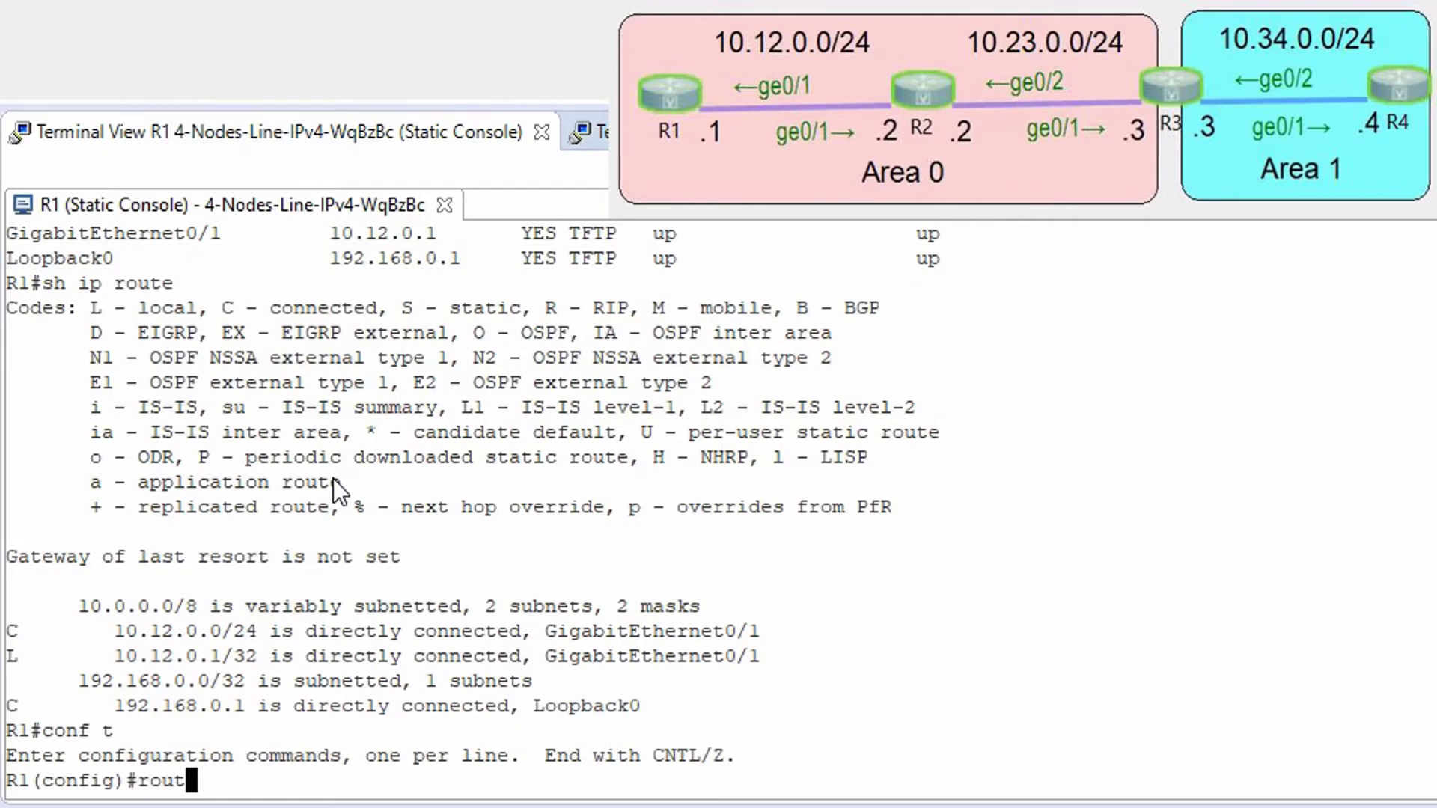
{"action": "type", "text": "er"}
{"action": "key", "text": "Tab"}
{"action": "type", "text": "ospf"}
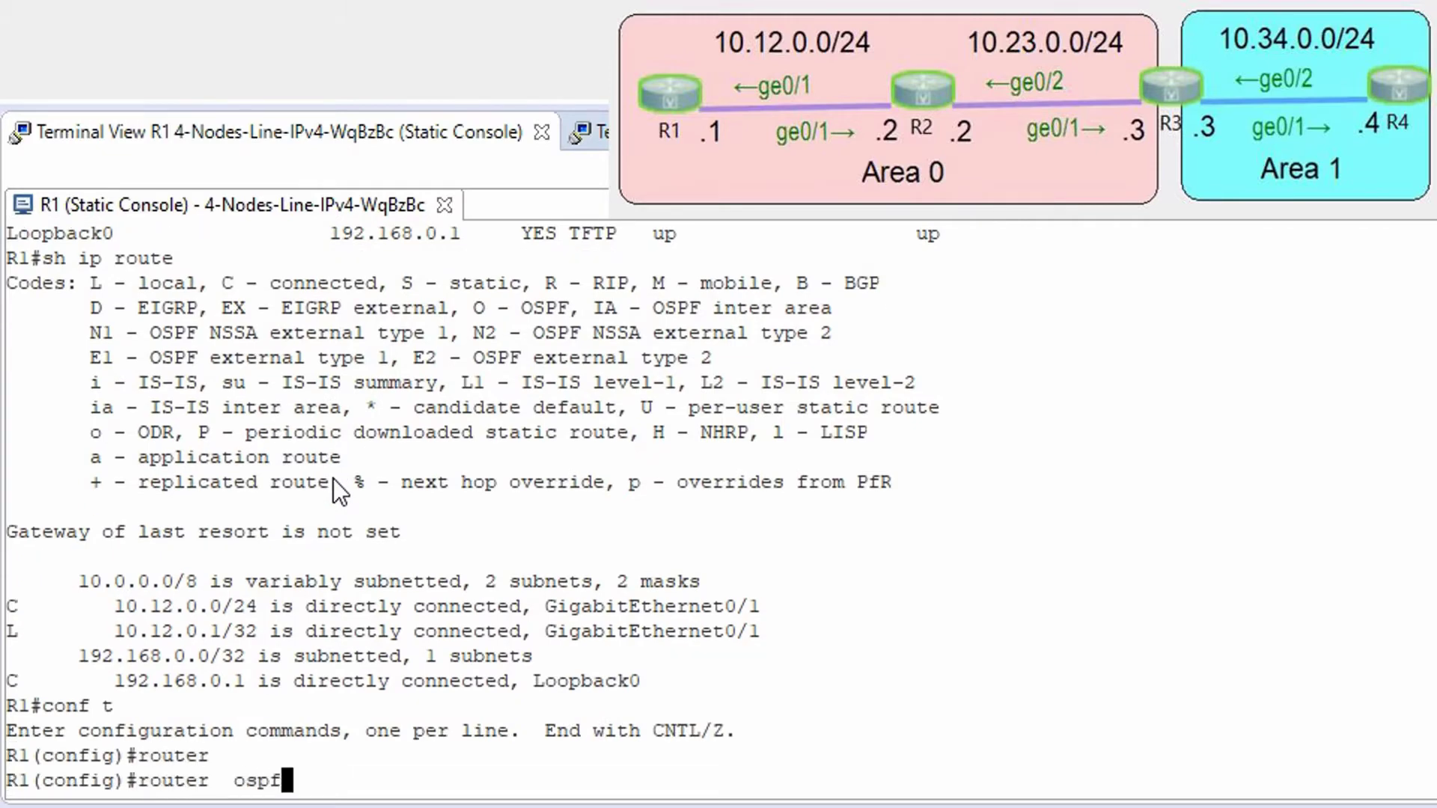
{"action": "type", "text": " 100"}
{"action": "key", "text": "Return"}
Set the OSPF router ID of R1 to 1.1.1.1
{"action": "type", "text": "router)#rout"}
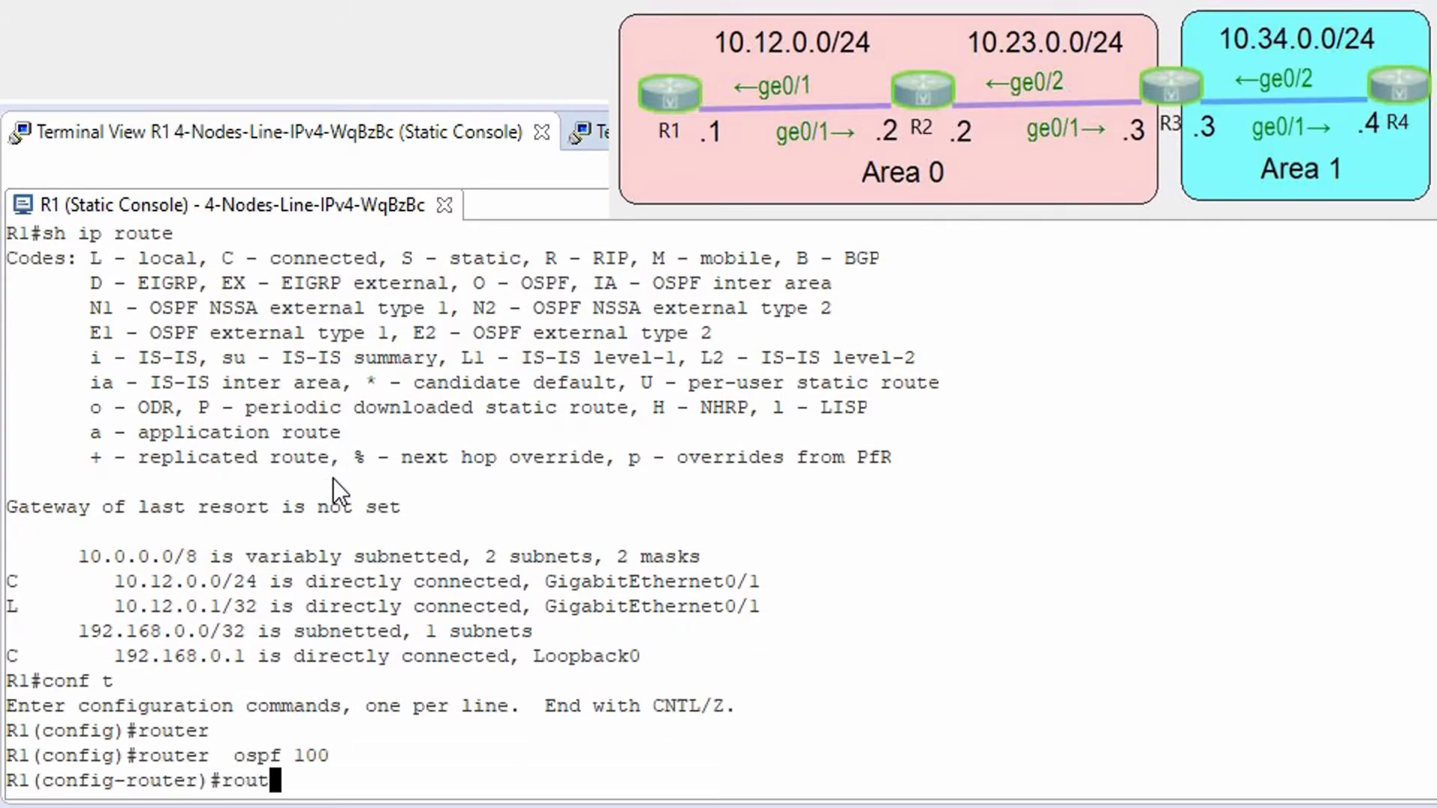
{"action": "type", "text": "e"}
{"action": "key", "text": "Tab"}
{"action": "type", "text": "1.1.1.1"}
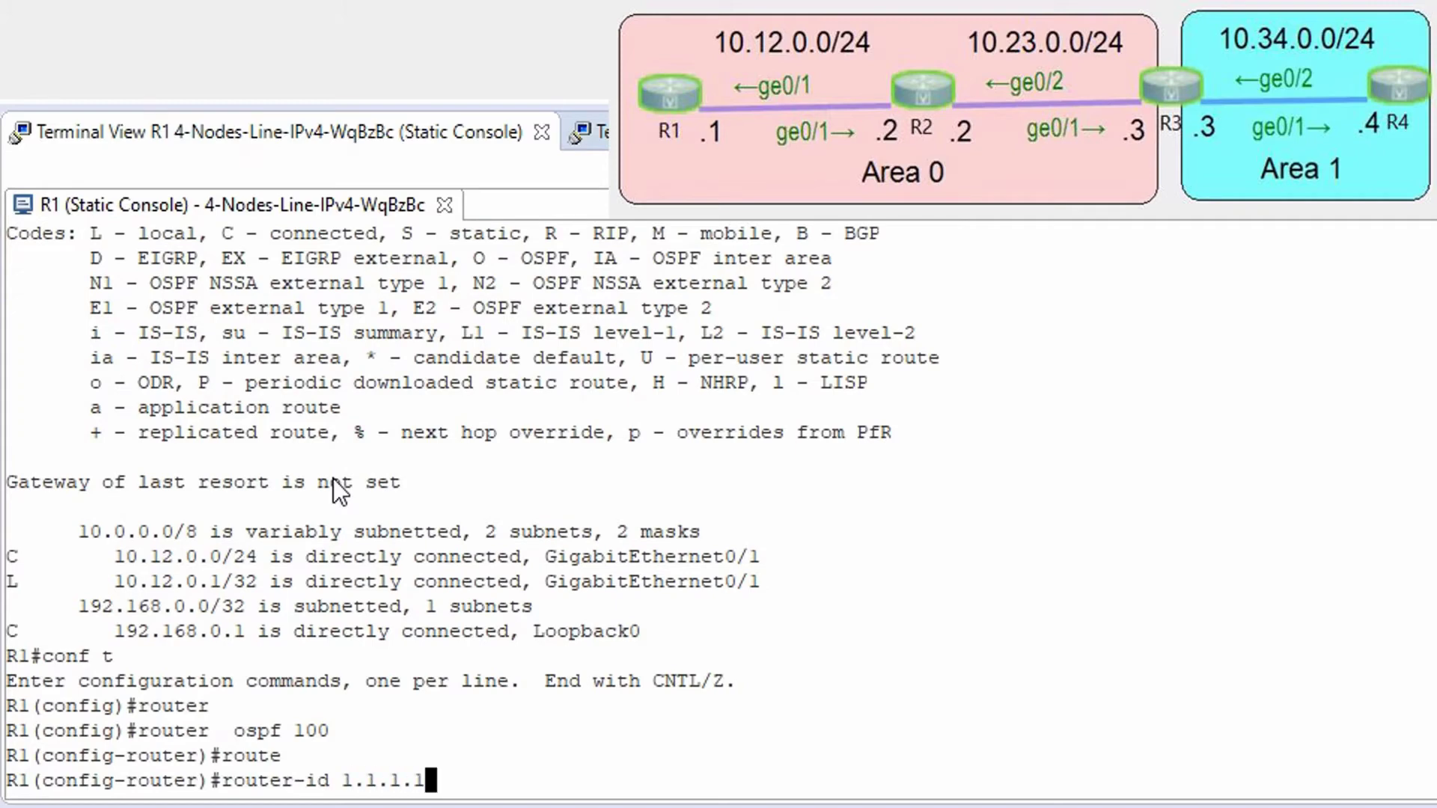
{"action": "key", "text": "Return"}
Add network 10.12.0.0 with wildcard mask 0.0.0.255 to OSPF area 0 on R1
{"action": "type", "text": "net"}
{"action": "key", "text": "Tab"}
{"action": "type", "text": "10"}
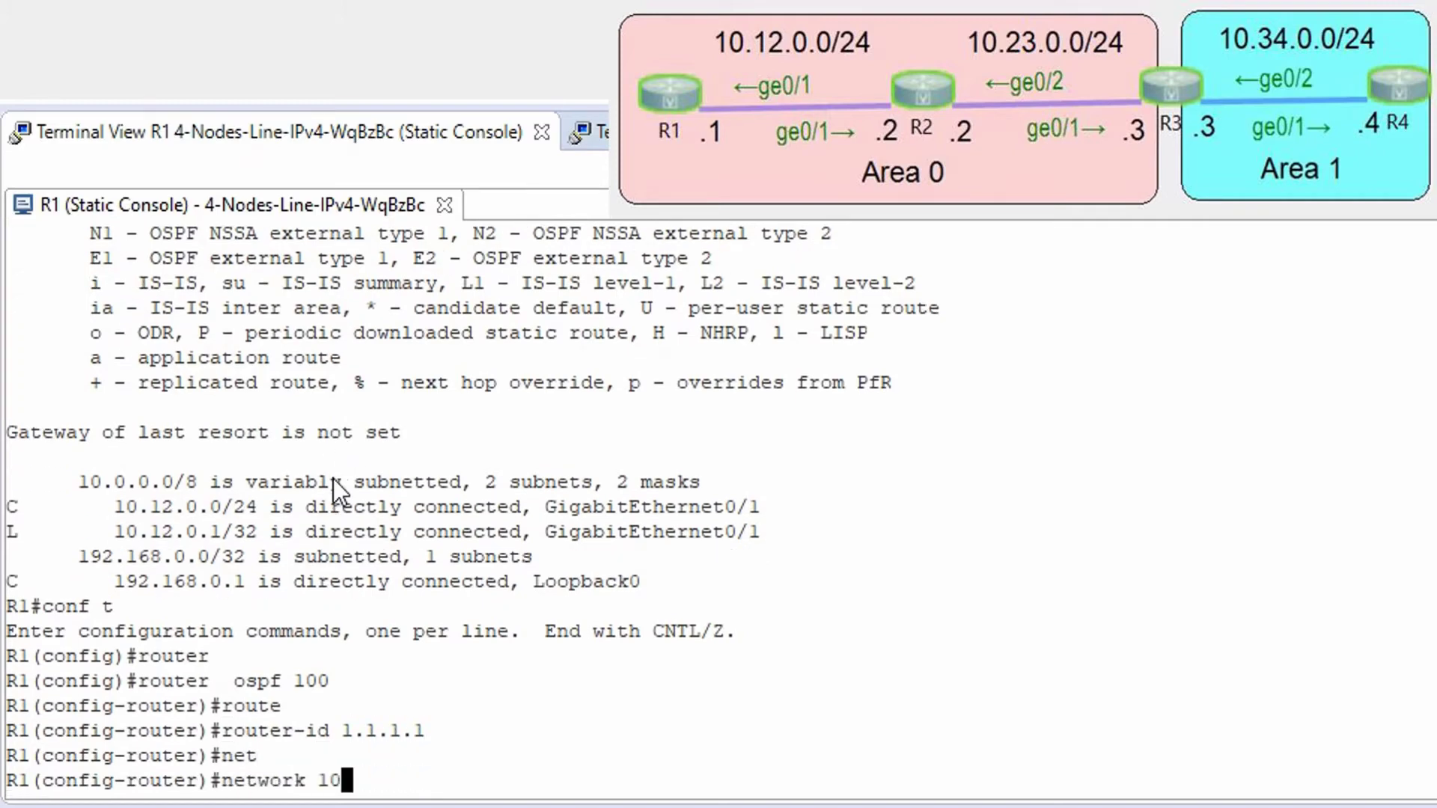
{"action": "type", "text": ".12.0."}
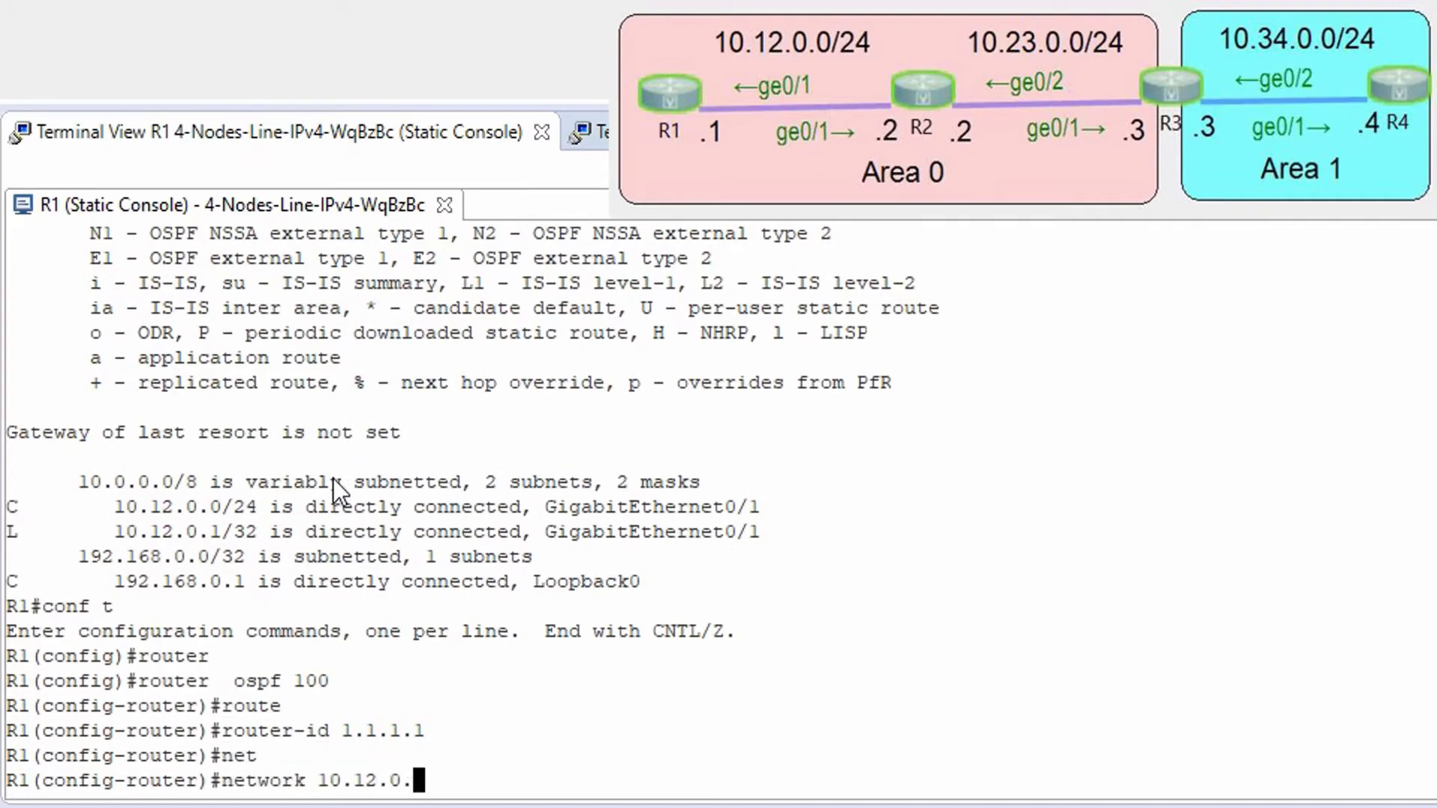
{"action": "type", "text": "0 0.0.0."}
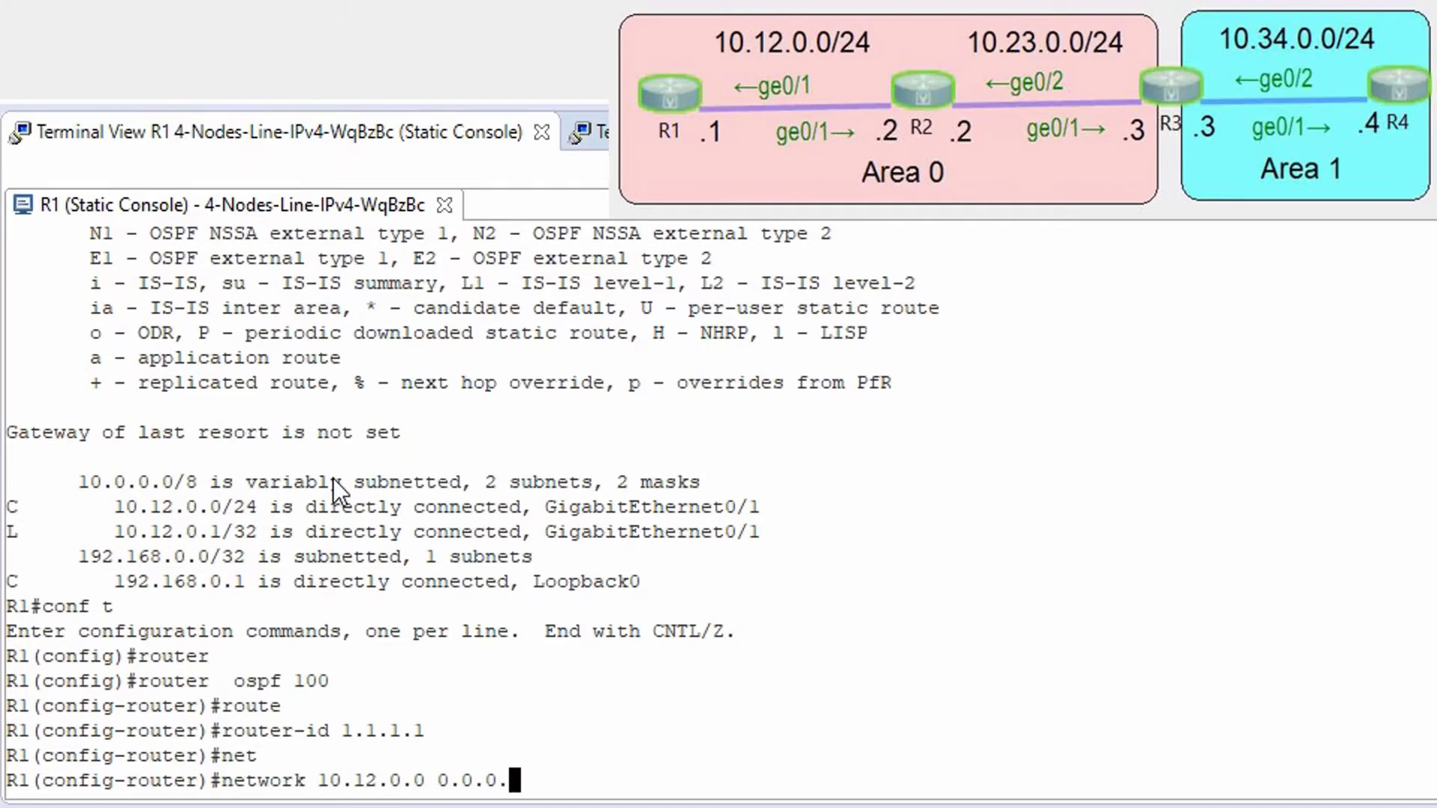
{"action": "type", "text": "255 area "}
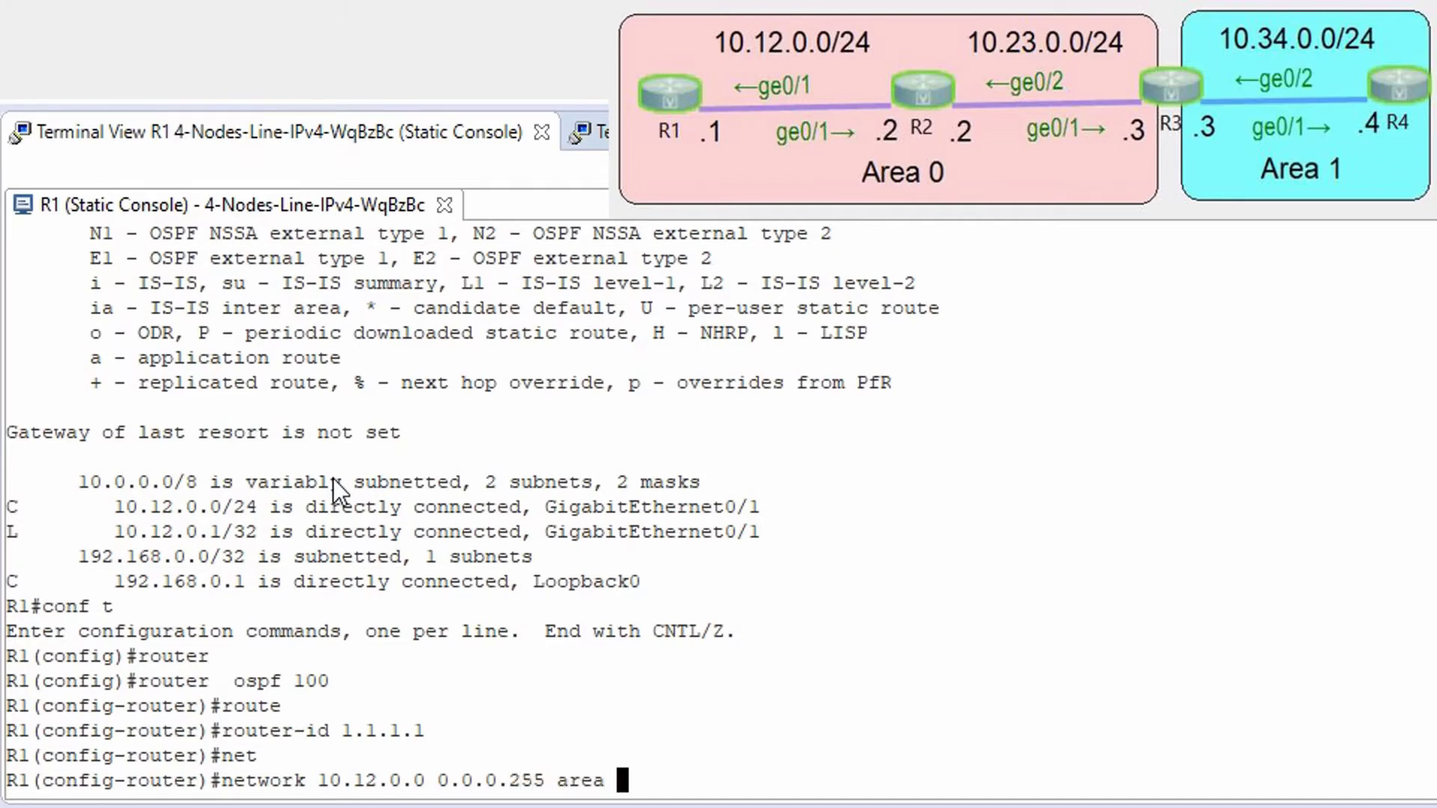
{"action": "type", "text": "0"}
{"action": "key", "text": "Return"}
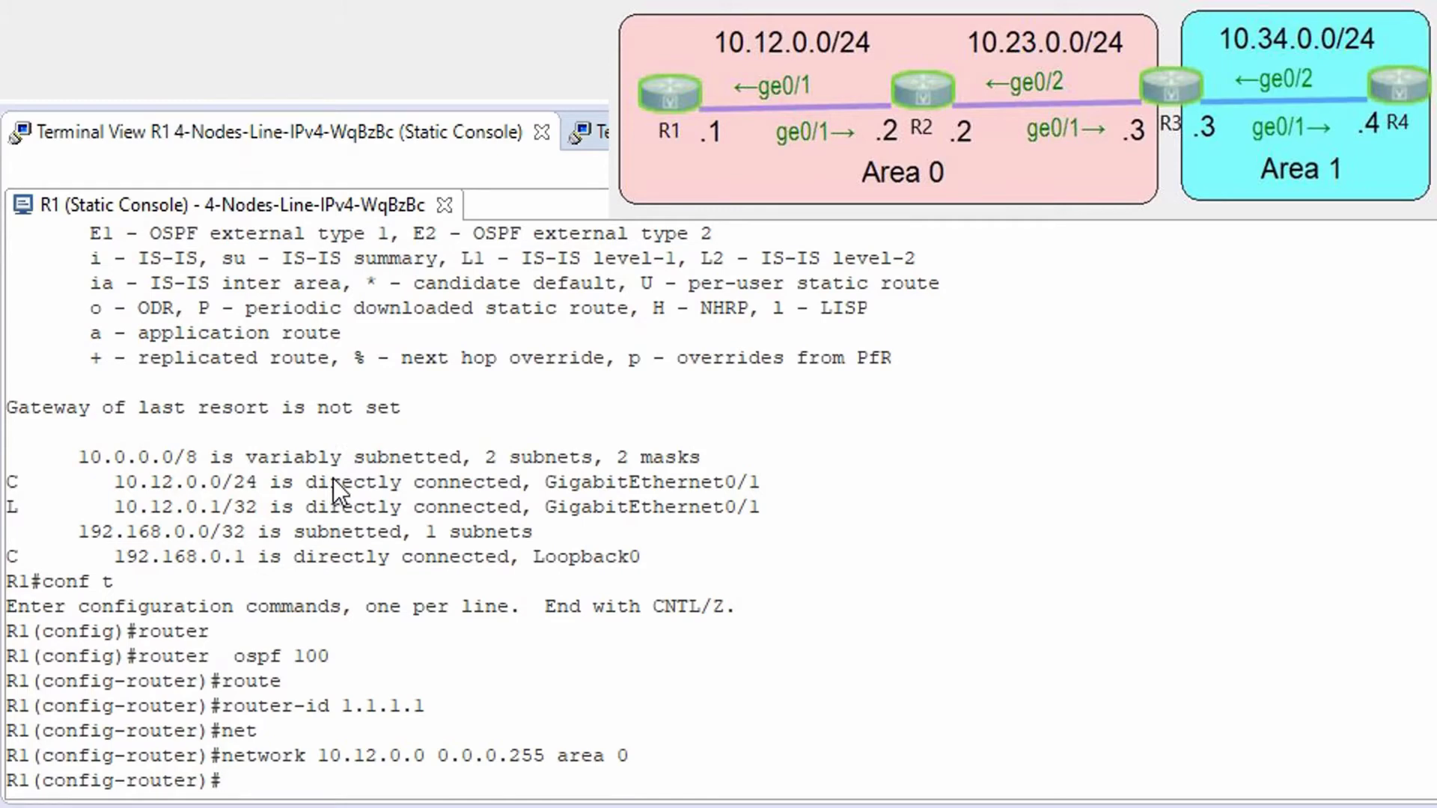
Add R1's loopback address 192.168.0.1 with wildcard mask 0.0.0.0 to OSPF area 0
{"action": "type", "text": "net"}
{"action": "key", "text": "Tab"}
{"action": "type", "text": "192.10"}
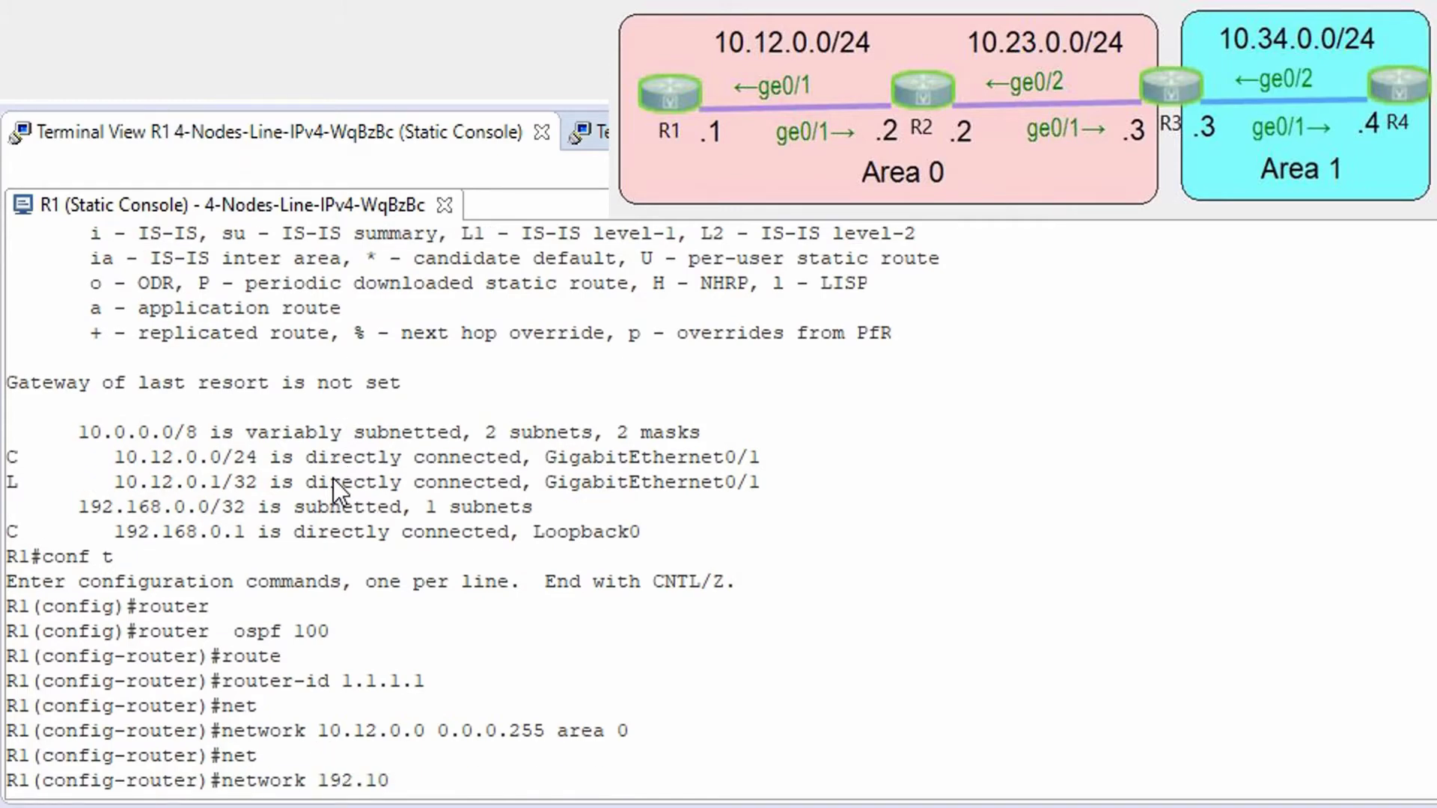
{"action": "type", "text": "6"}
{"action": "type", "text": "6"}
{"action": "key", "text": "BackSpace"}
{"action": "key", "text": "BackSpace"}
{"action": "key", "text": "BackSpace"}
{"action": "type", "text": "168.0.1 0."}
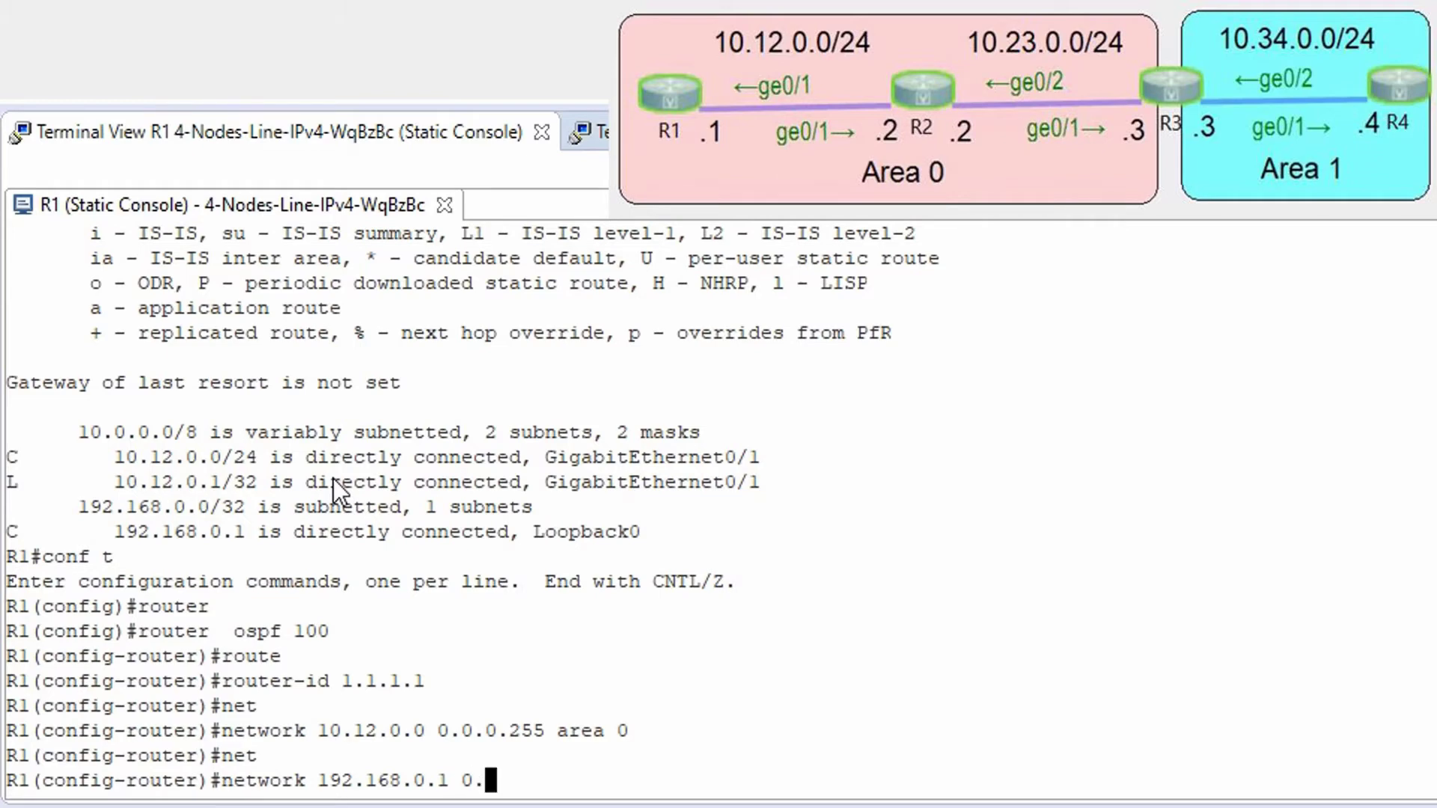
{"action": "type", "text": "0.0.0 area 0"}
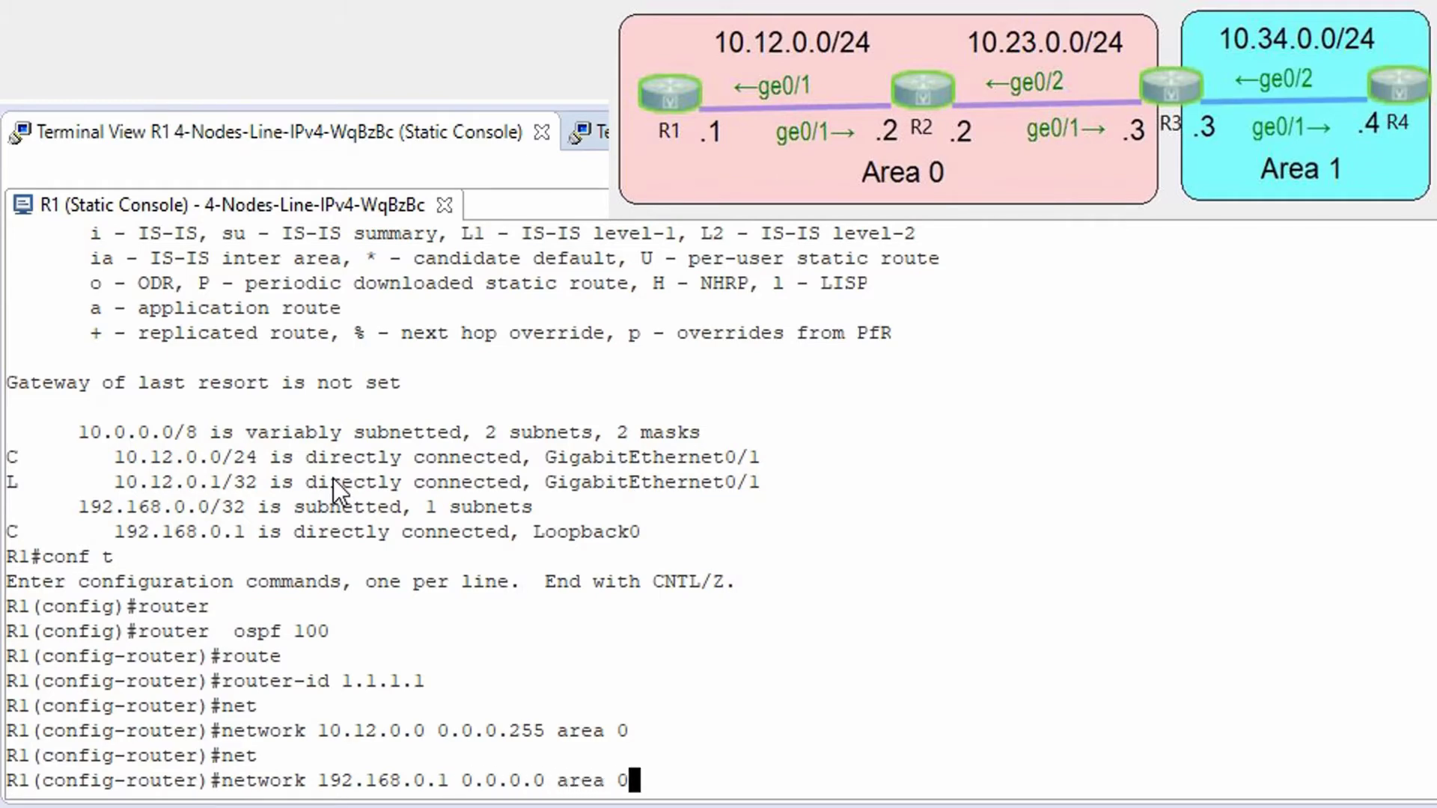
{"action": "key", "text": "Return"}
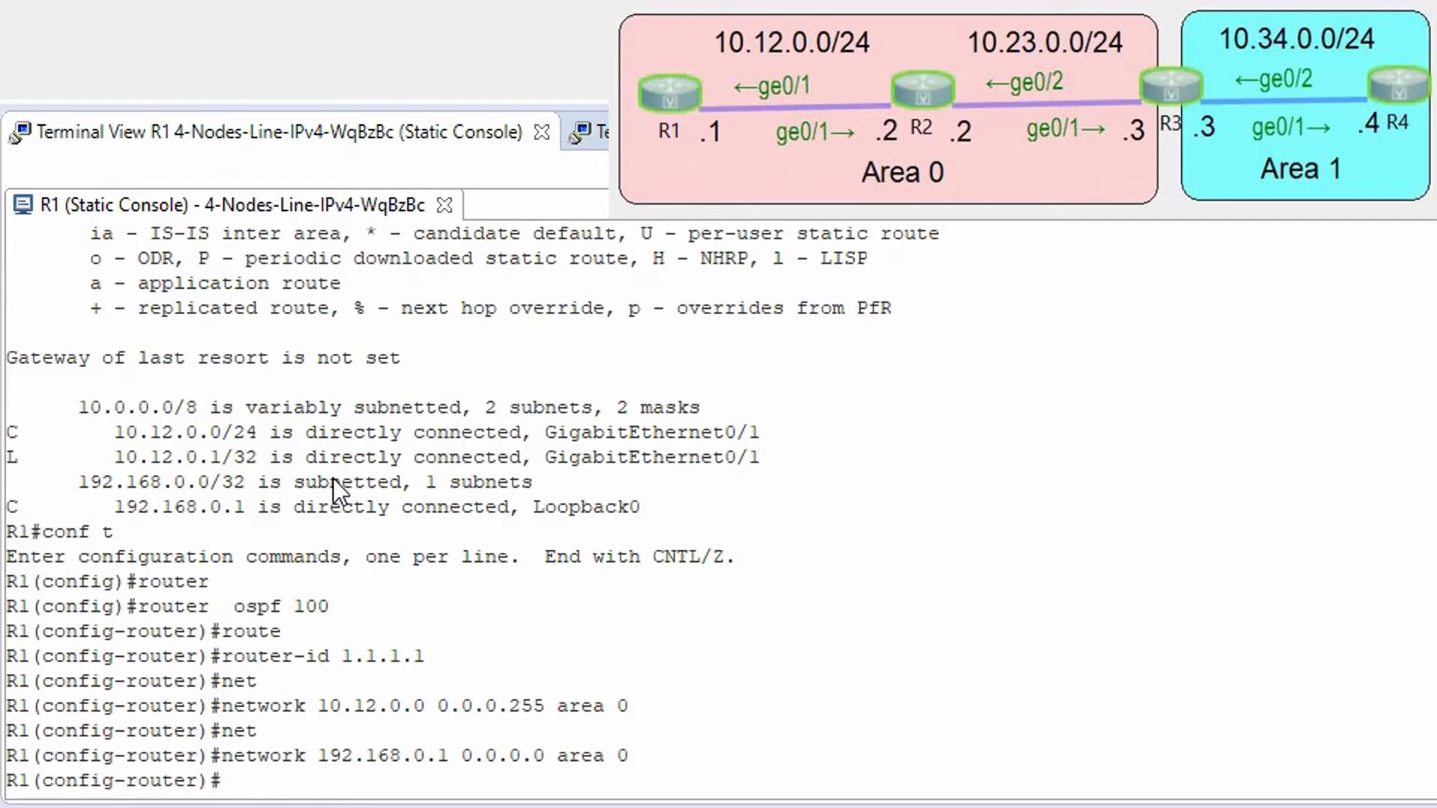
Switch to the R2 console and enter privileged EXEC mode, supplying the enable password
{"action": "key", "text": "ctrl+Page_Down"}
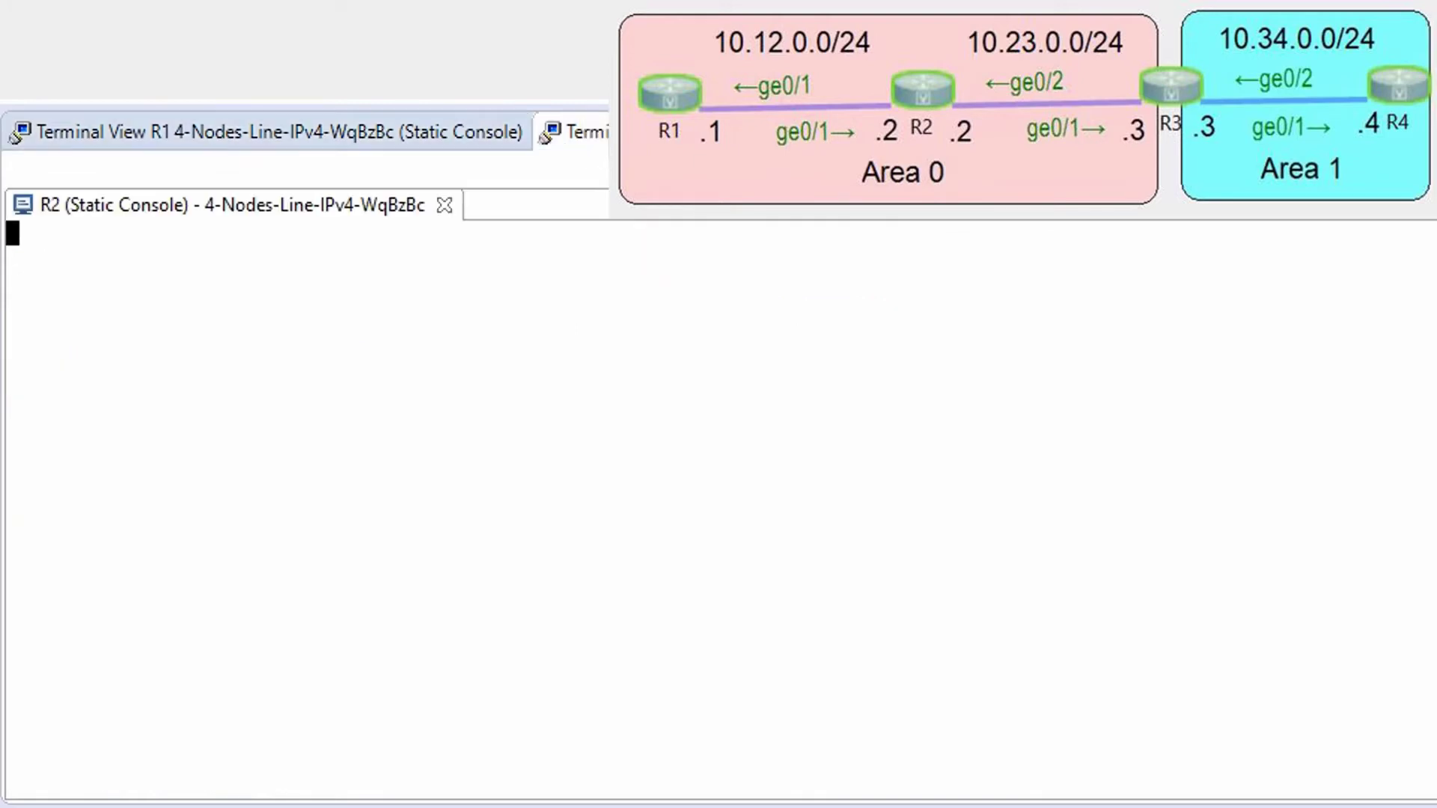
{"action": "key", "text": "Return"}
{"action": "type", "text": "en"}
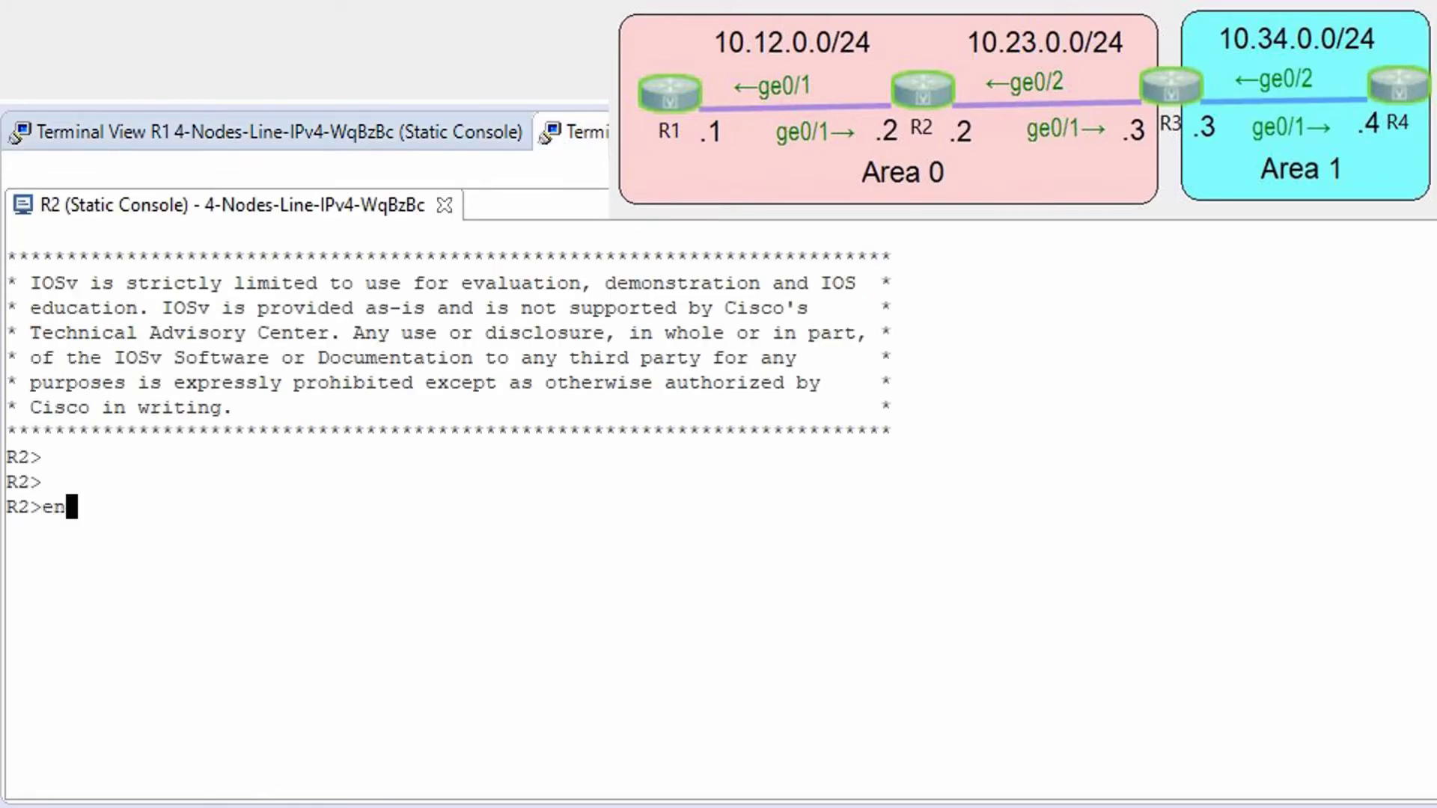
{"action": "key", "text": "Return"}
{"action": "key", "text": "Return"}
Display R2's brief IP interface summary and check the addresses of its active interfaces
{"action": "type", "text": "sh ip int br"}
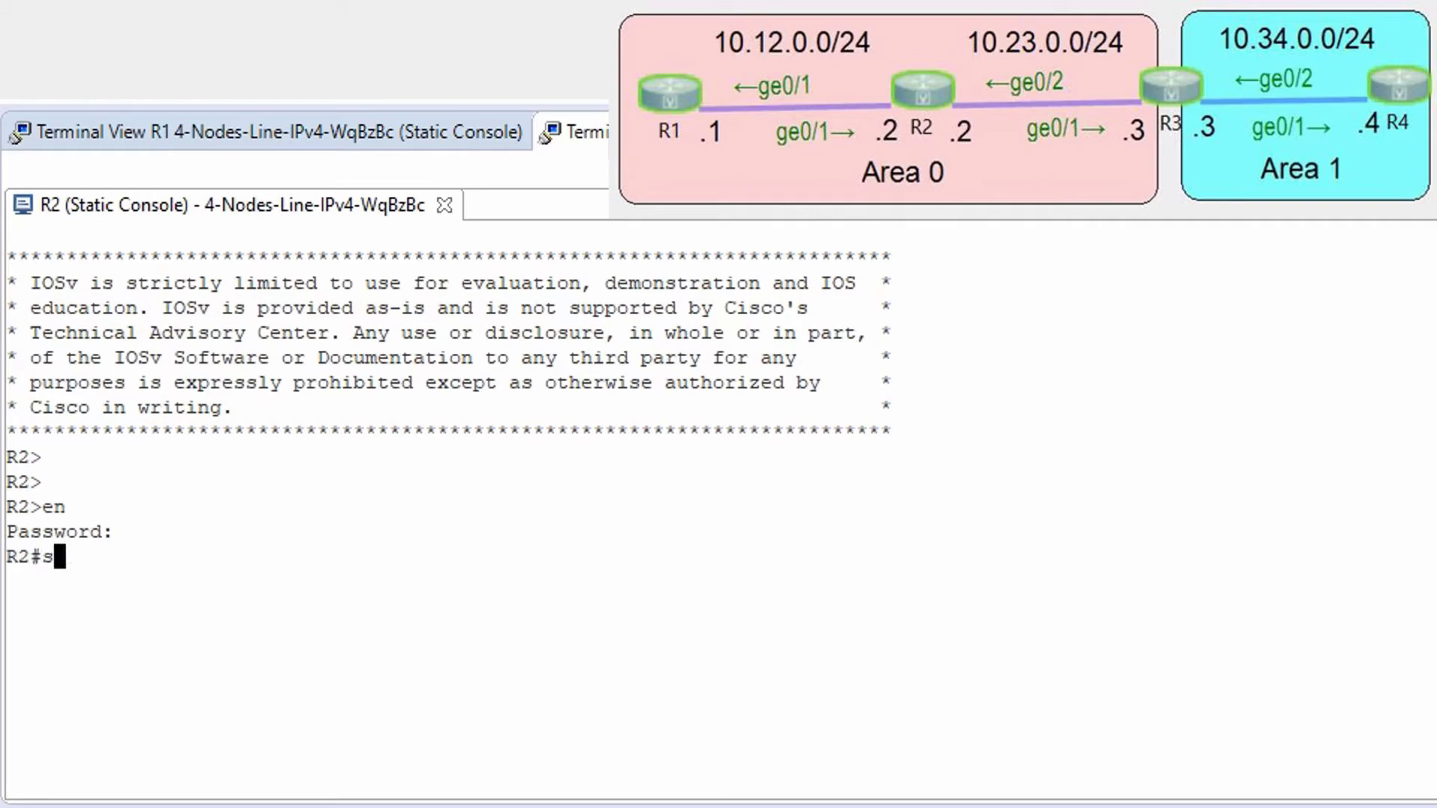
{"action": "key", "text": "Return"}
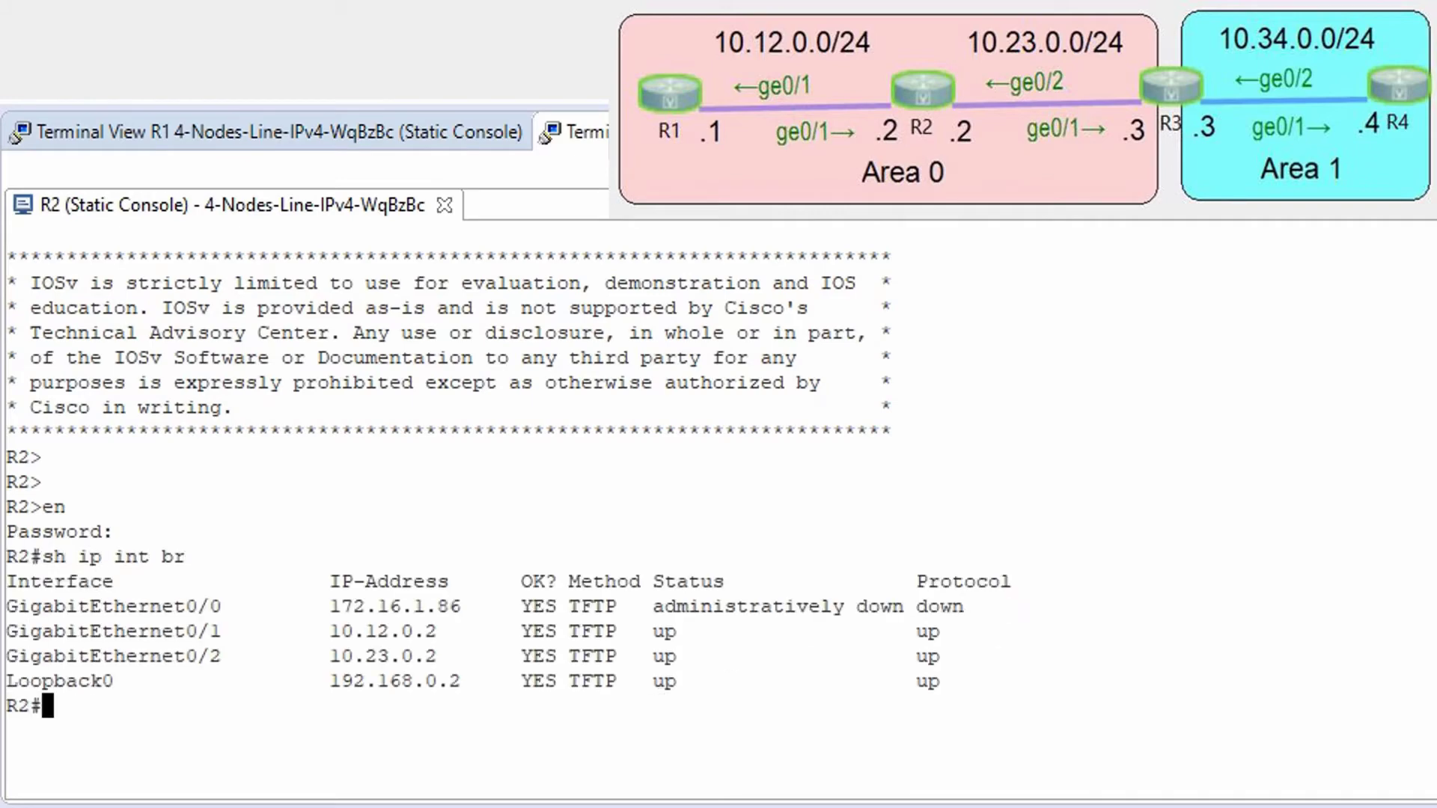
{"action": "left_click_drag", "start_coordinate": [321, 657], "coordinate": [797, 696]}
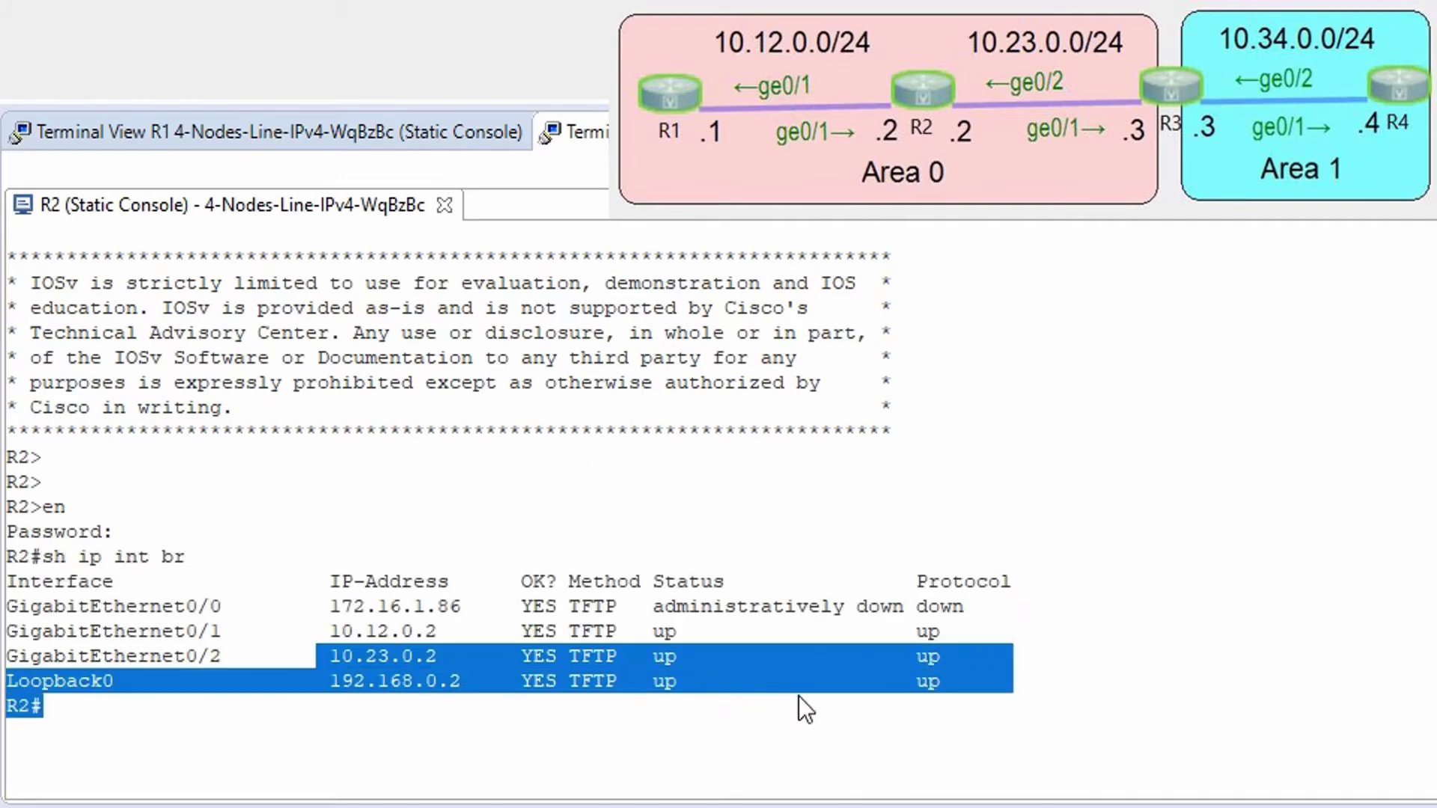
{"action": "key", "text": "Return"}
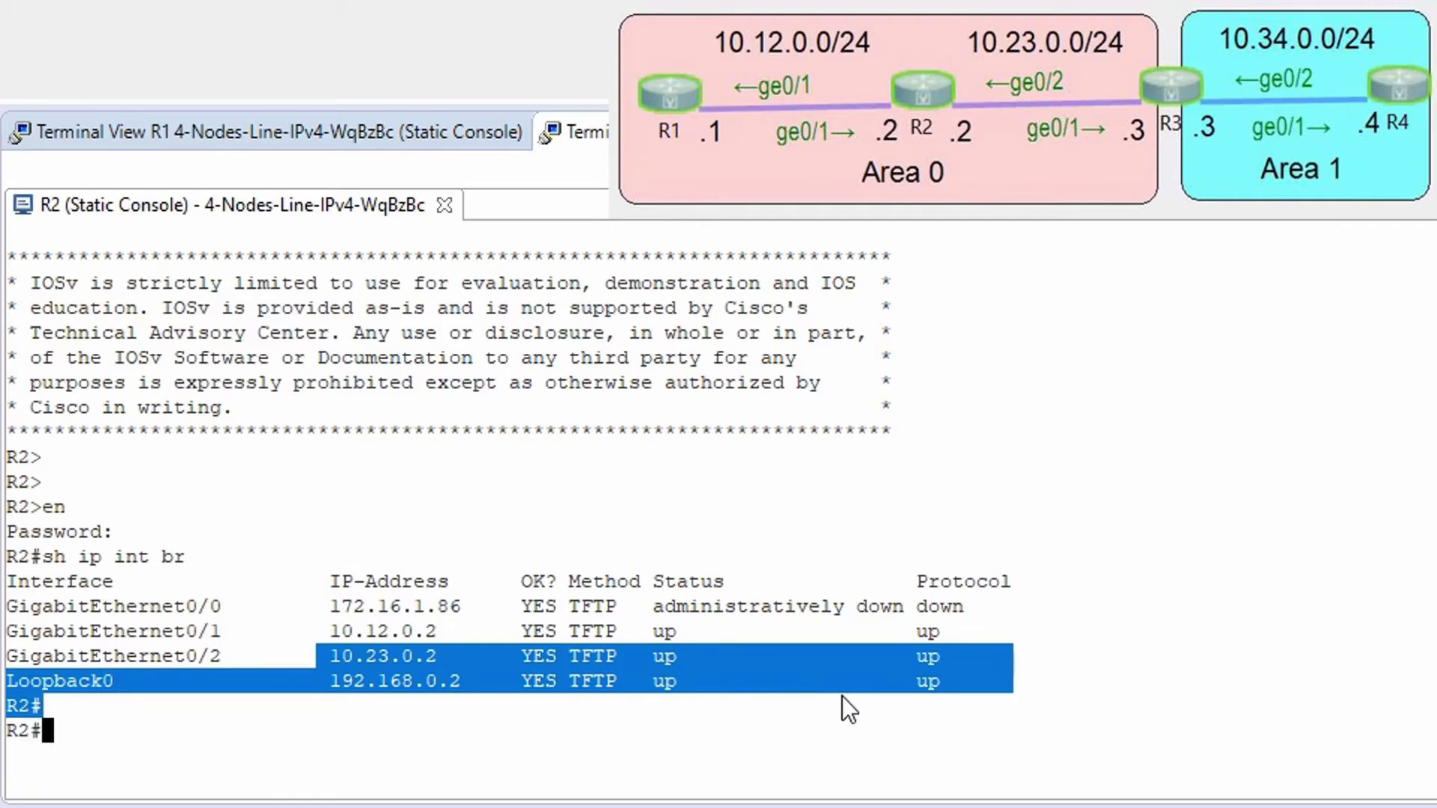
Enter global configuration mode on R2 and start OSPF process 100
{"action": "type", "text": "conf t"}
{"action": "key", "text": "Return"}
{"action": "type", "text": "rout"}
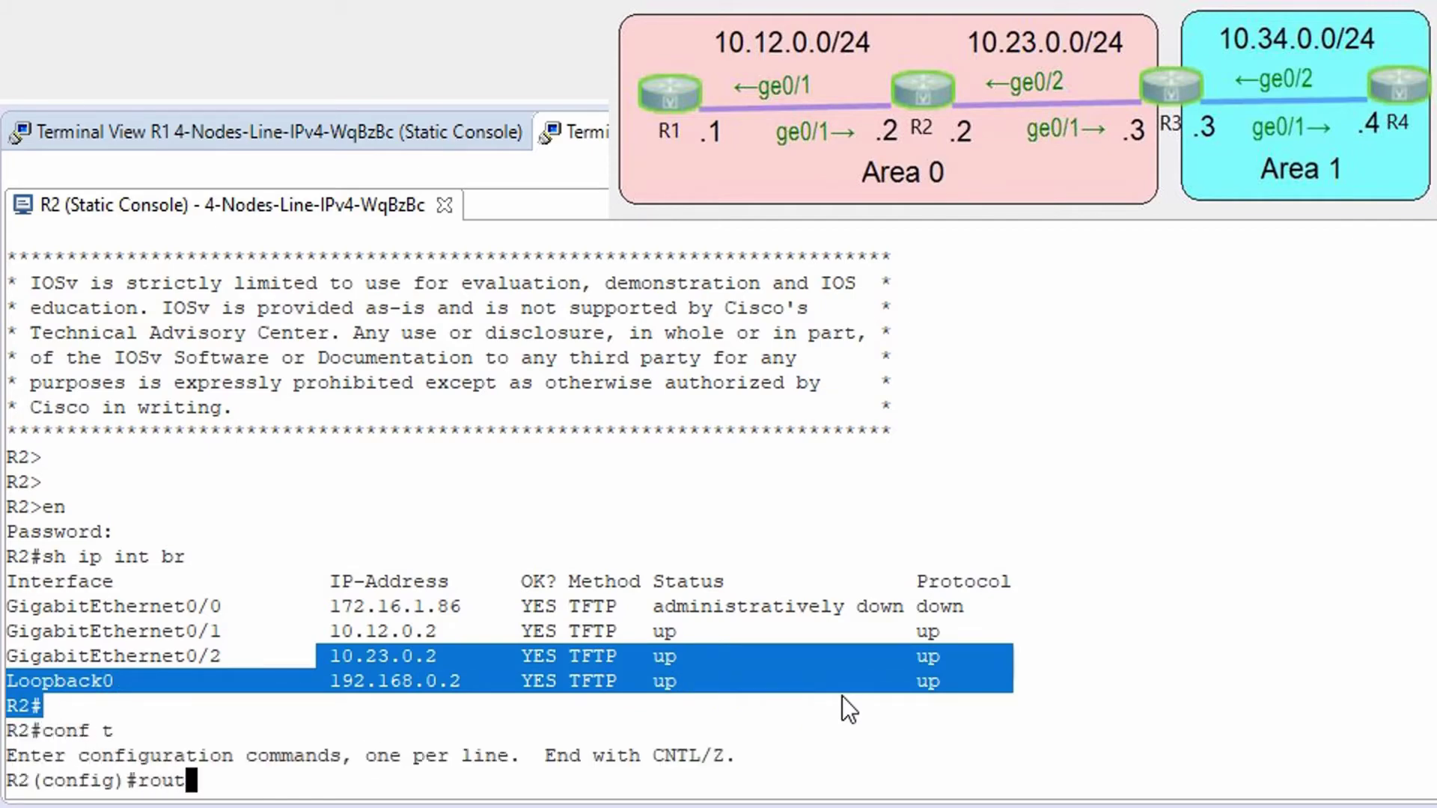
{"action": "key", "text": "Tab"}
{"action": "type", "text": "e"}
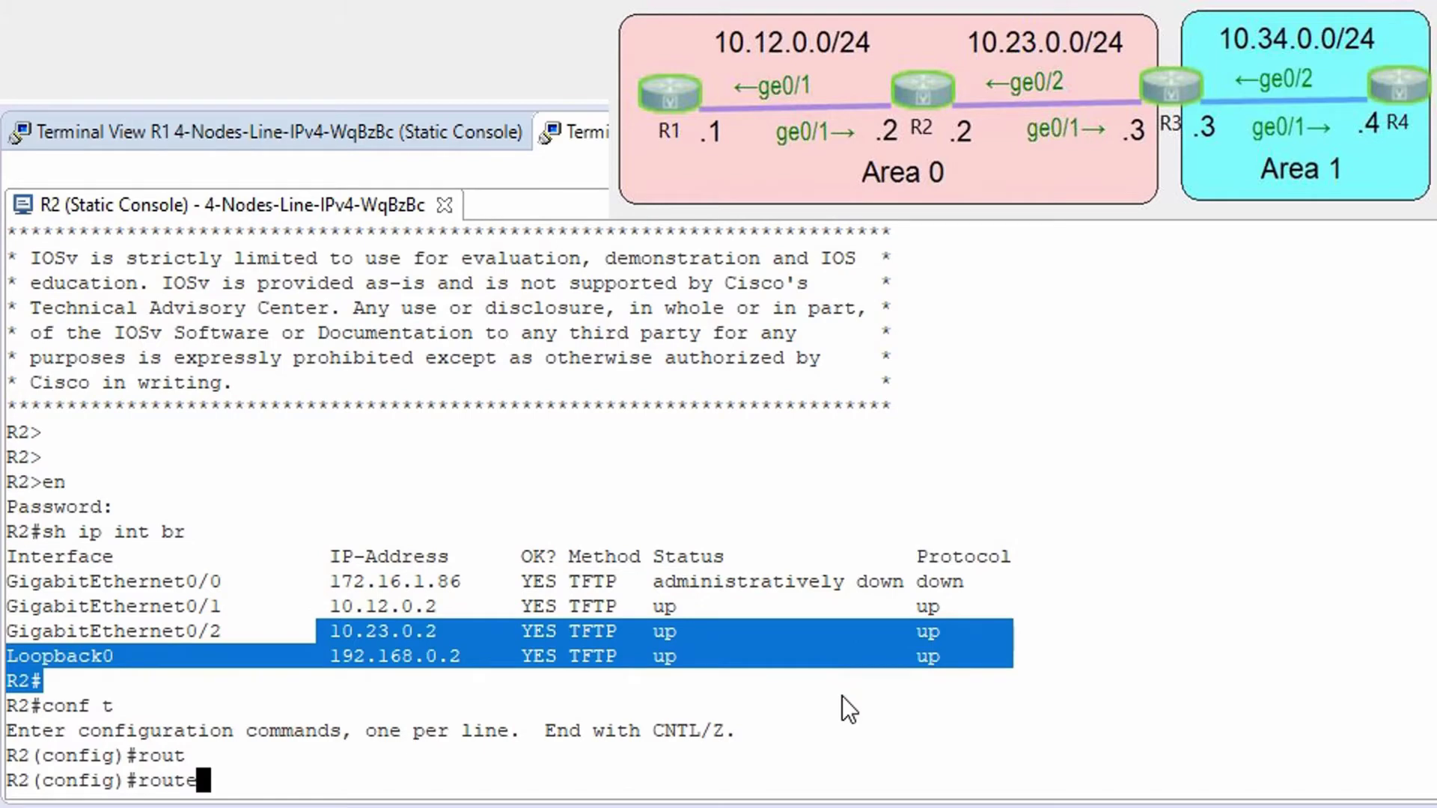
{"action": "type", "text": "r osf"}
{"action": "type", "text": "pf 100"}
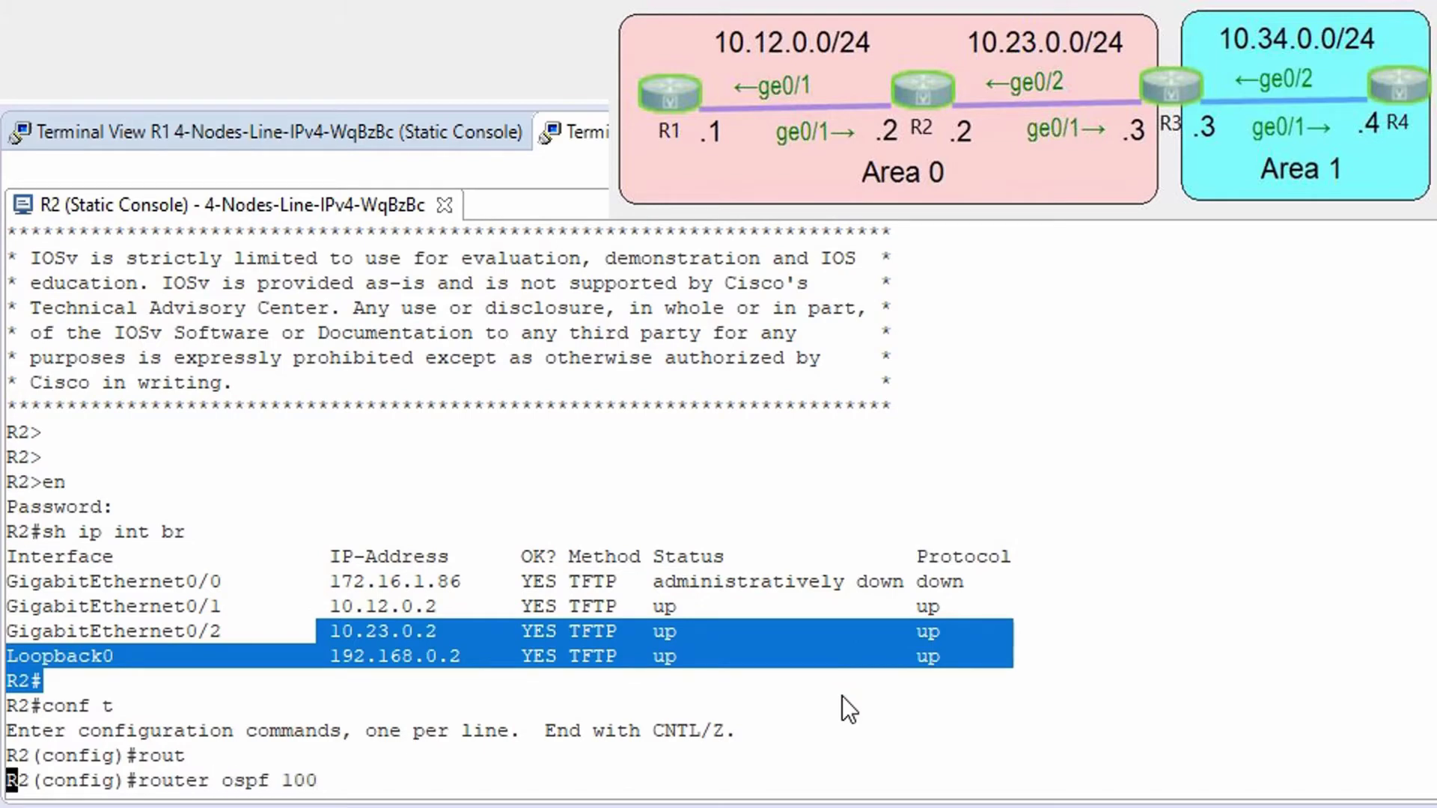
{"action": "key", "text": "Return"}
Set the OSPF router ID of R2 to 2.2.2.2
{"action": "type", "text": "router)#router"}
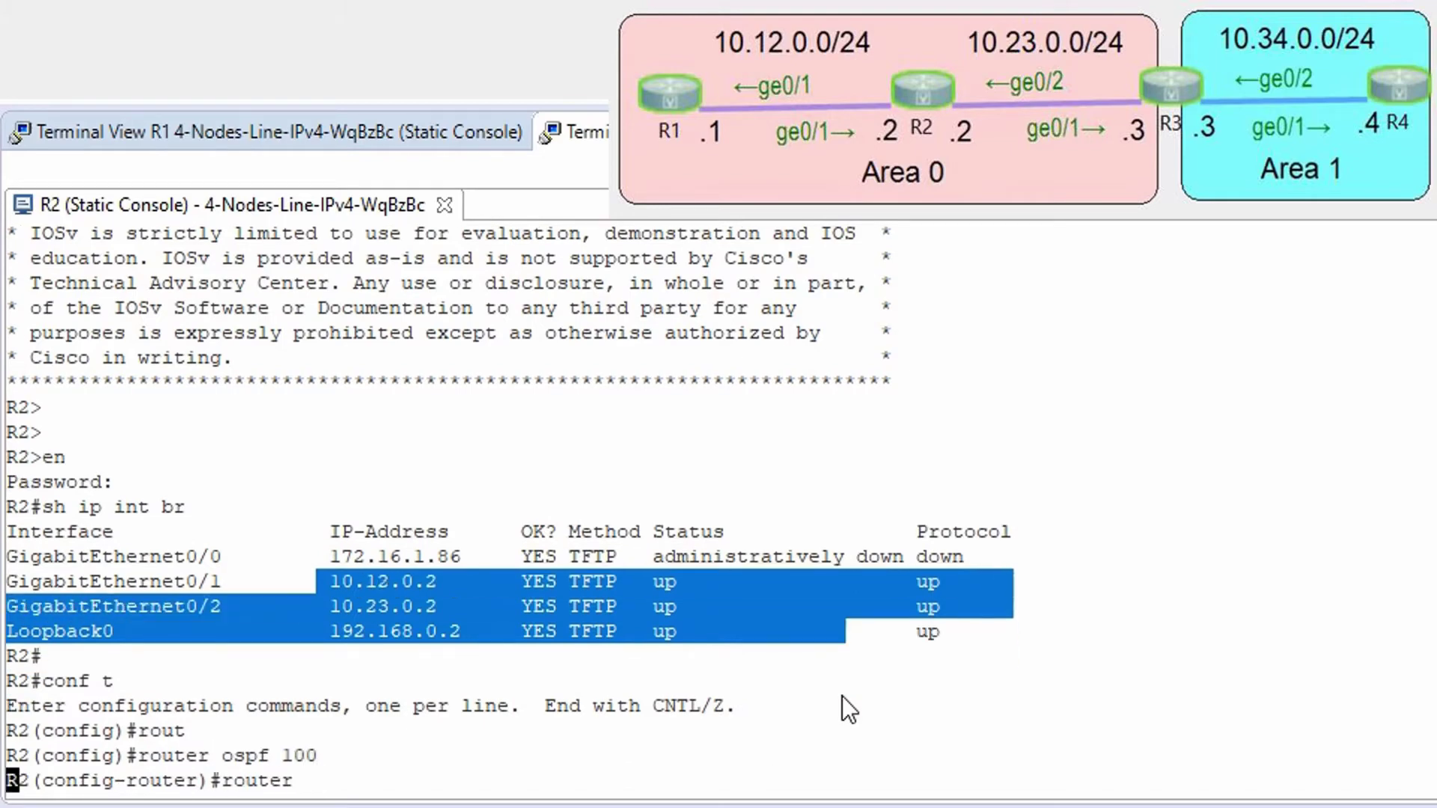
{"action": "key", "text": "Tab"}
{"action": "type", "text": "-id 2.2.2.2"}
{"action": "key", "text": "Return"}
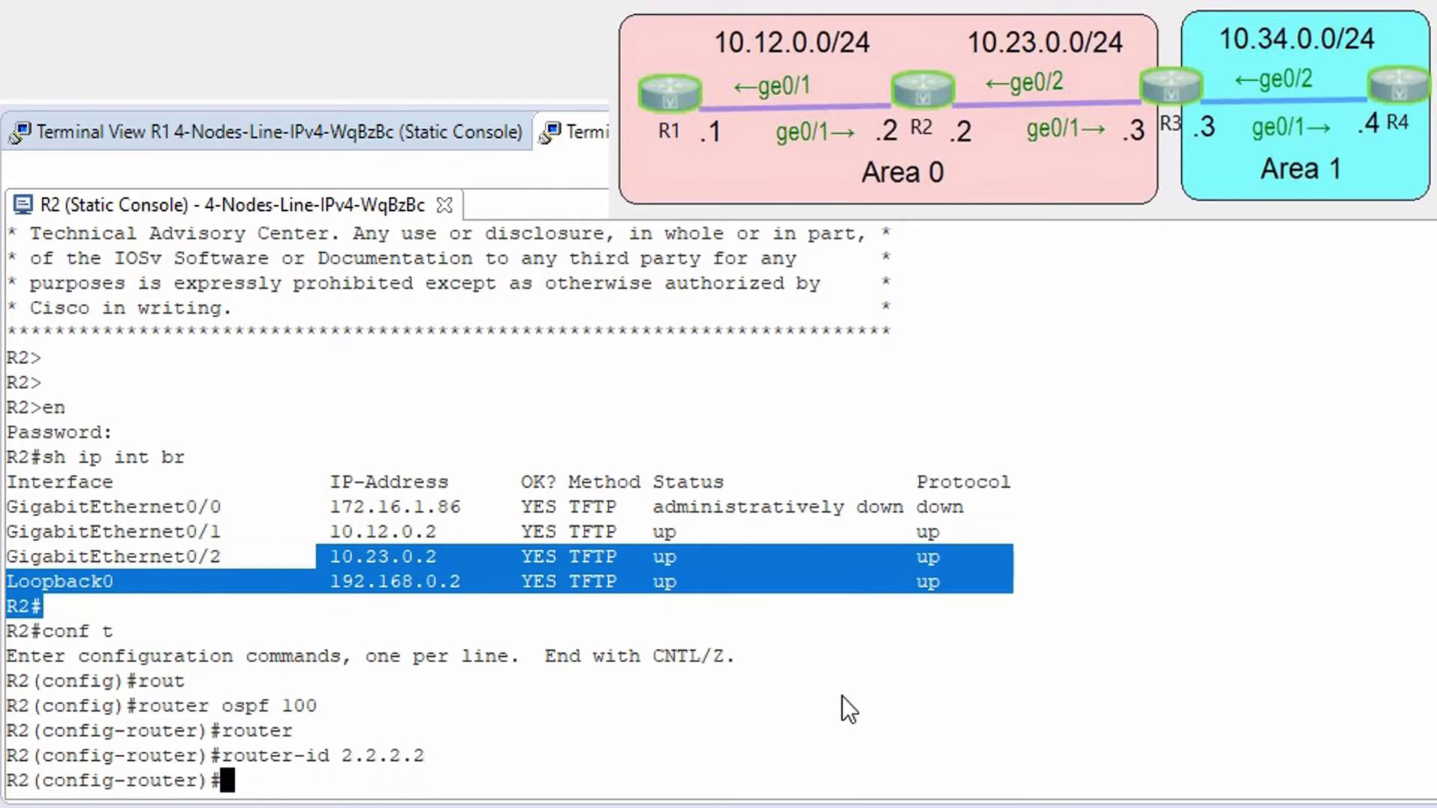
Add network 10.12.0.0 with wildcard mask 0.0.0.255 to OSPF area 0 on R2
{"action": "type", "text": "net"}
{"action": "key", "text": "Tab"}
{"action": "type", "text": "10."}
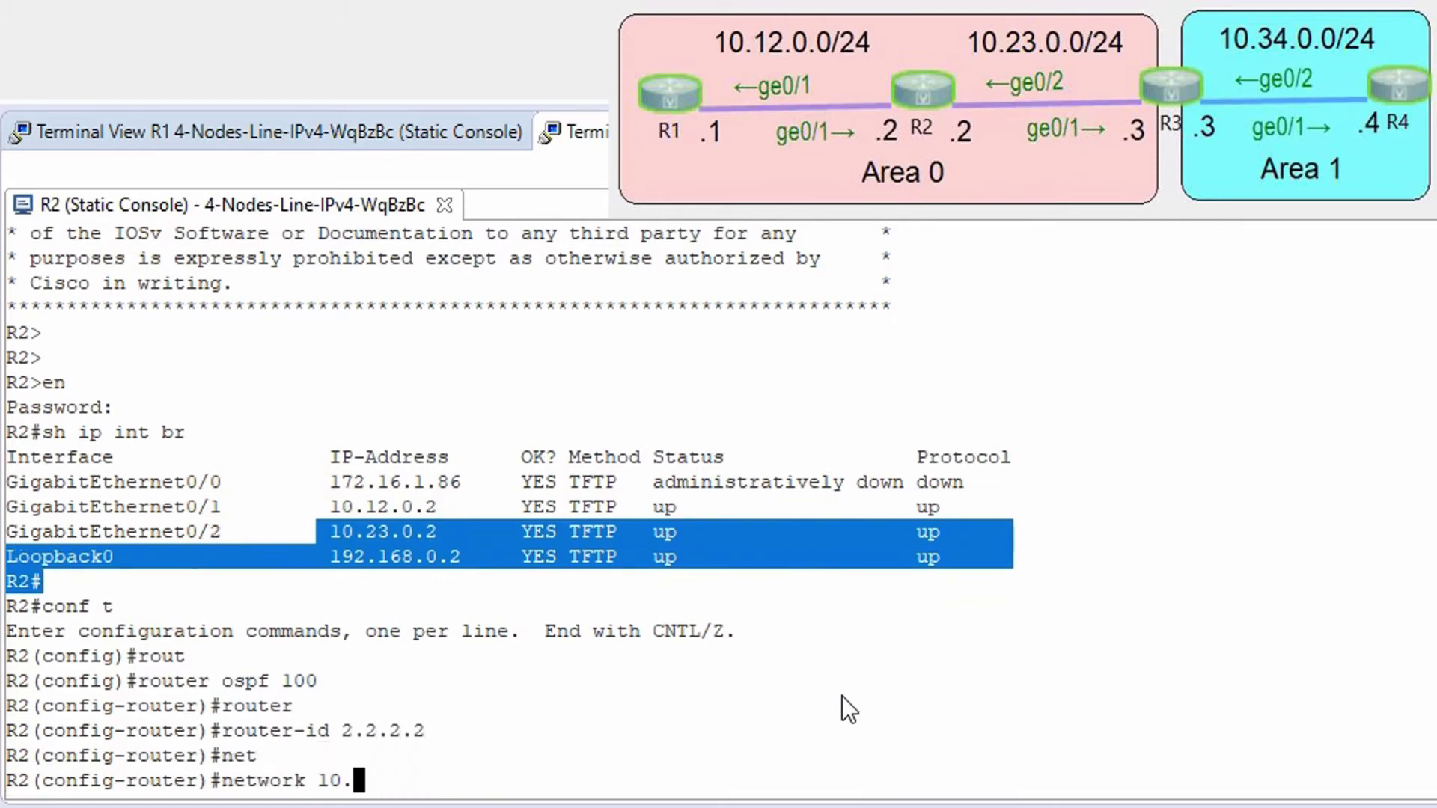
{"action": "type", "text": "12.0.0 0.0"}
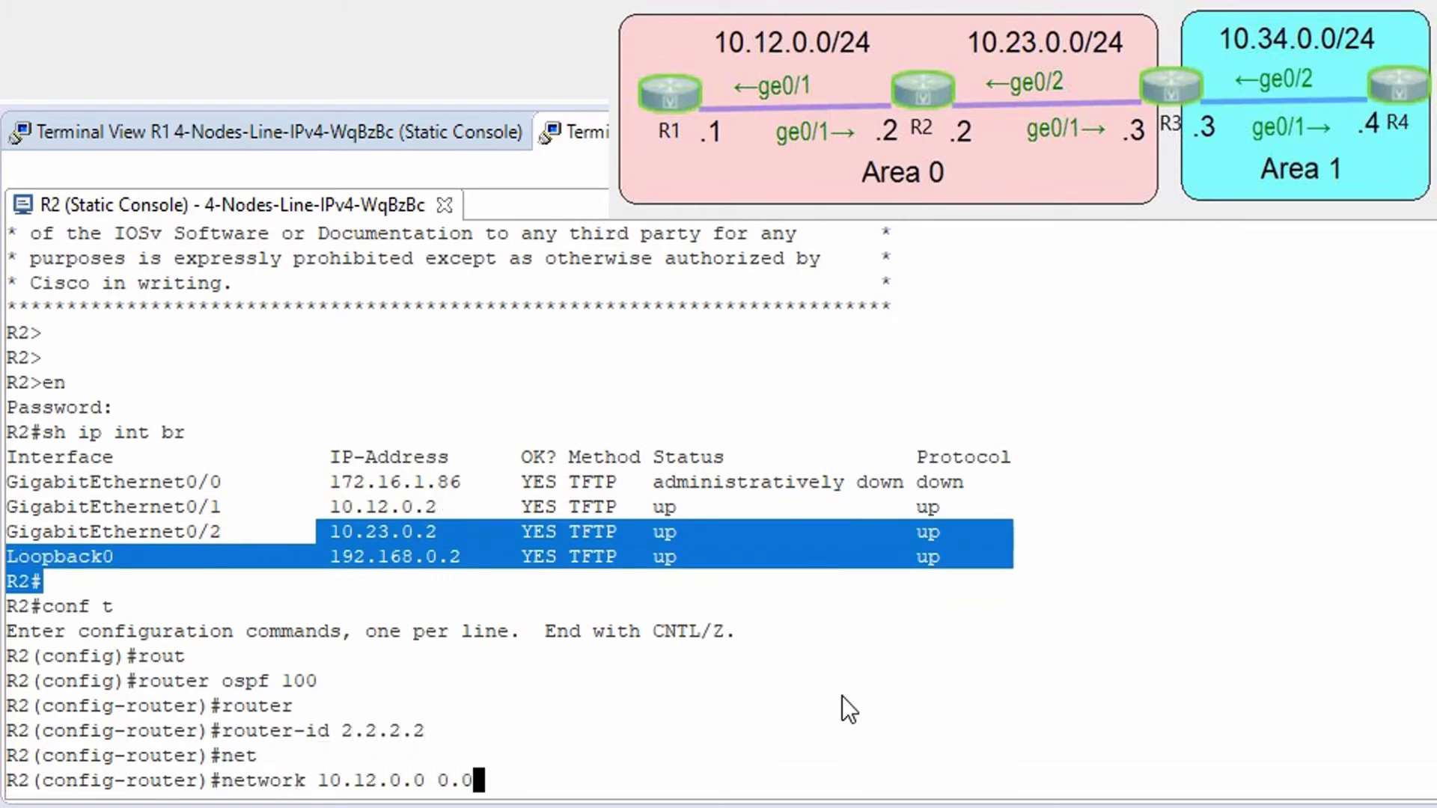
{"action": "type", "text": ".0.255 area 0"}
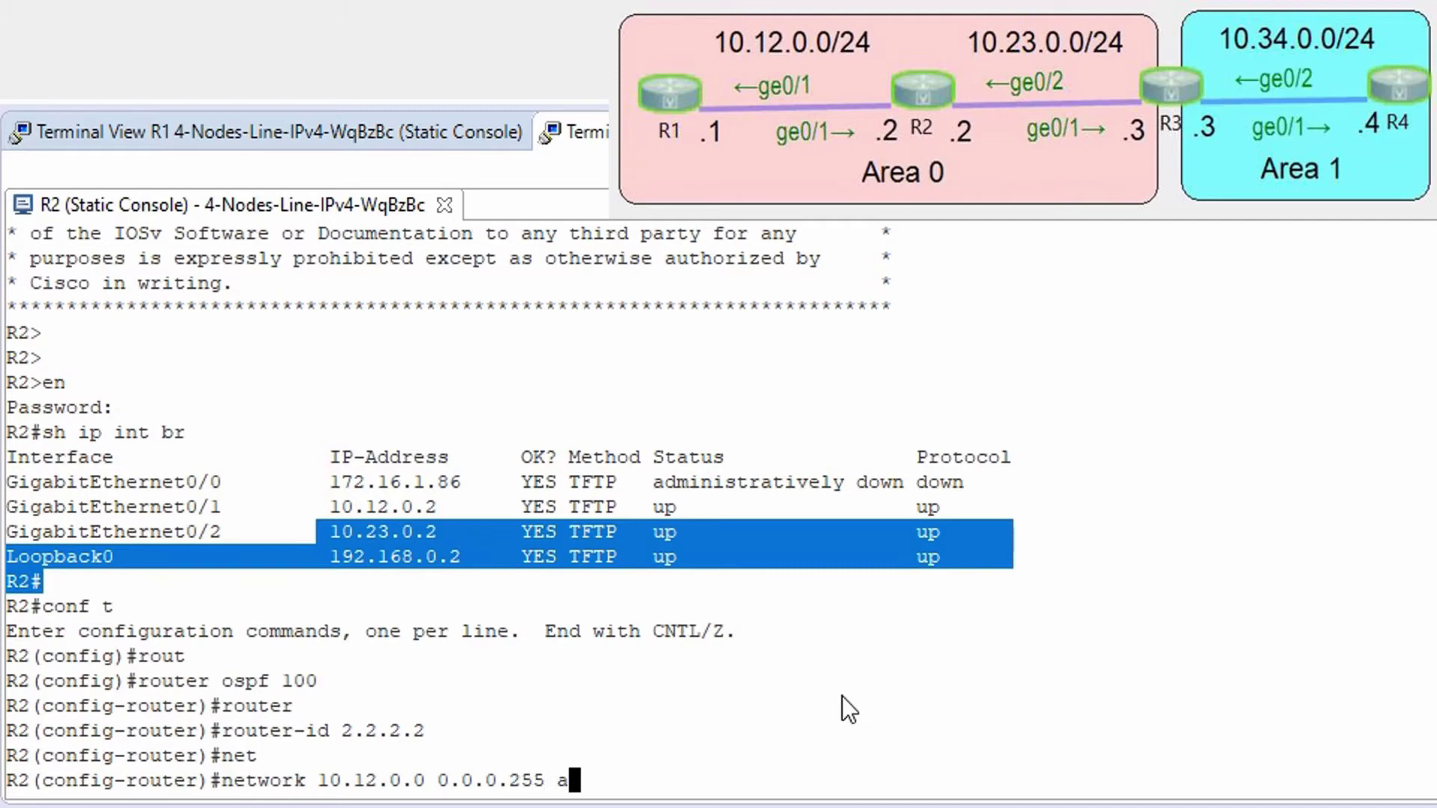
{"action": "key", "text": "Return"}
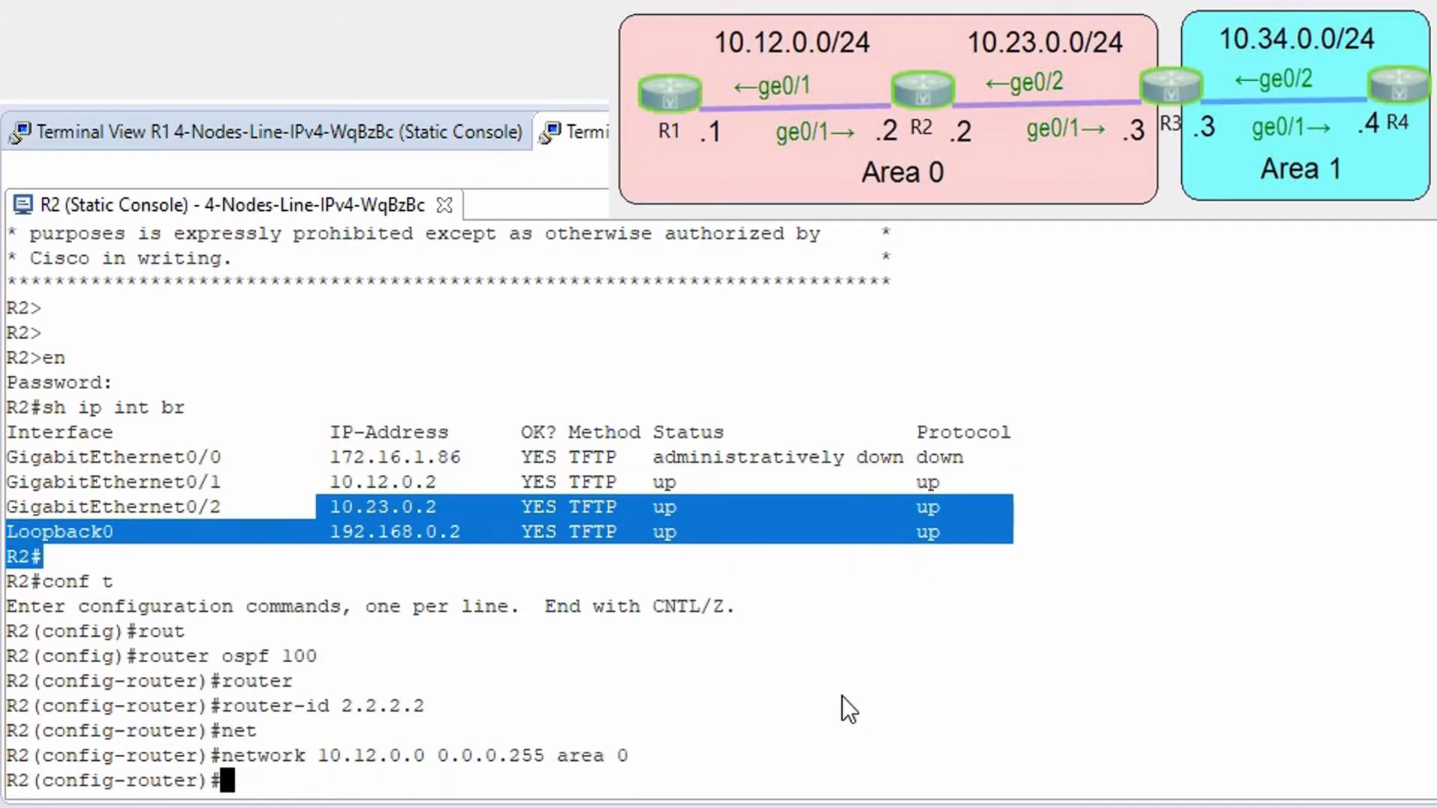
Add network 10.23.0.0 with wildcard mask 0.0.0.255 to OSPF area 0 on R2
{"action": "type", "text": "net"}
{"action": "key", "text": "Tab"}
{"action": "type", "text": "10.23"}
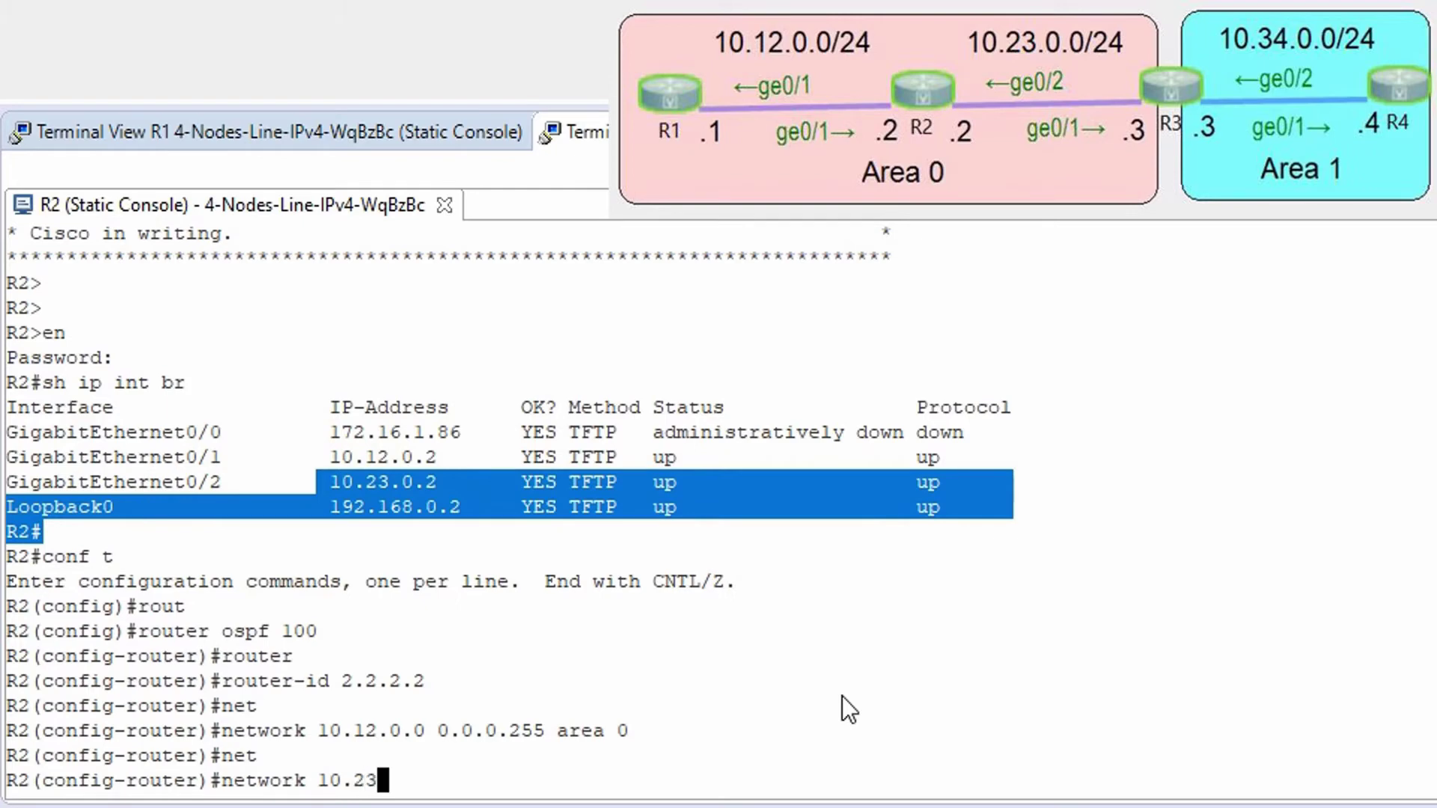
{"action": "type", "text": ".0.0 0.0.."}
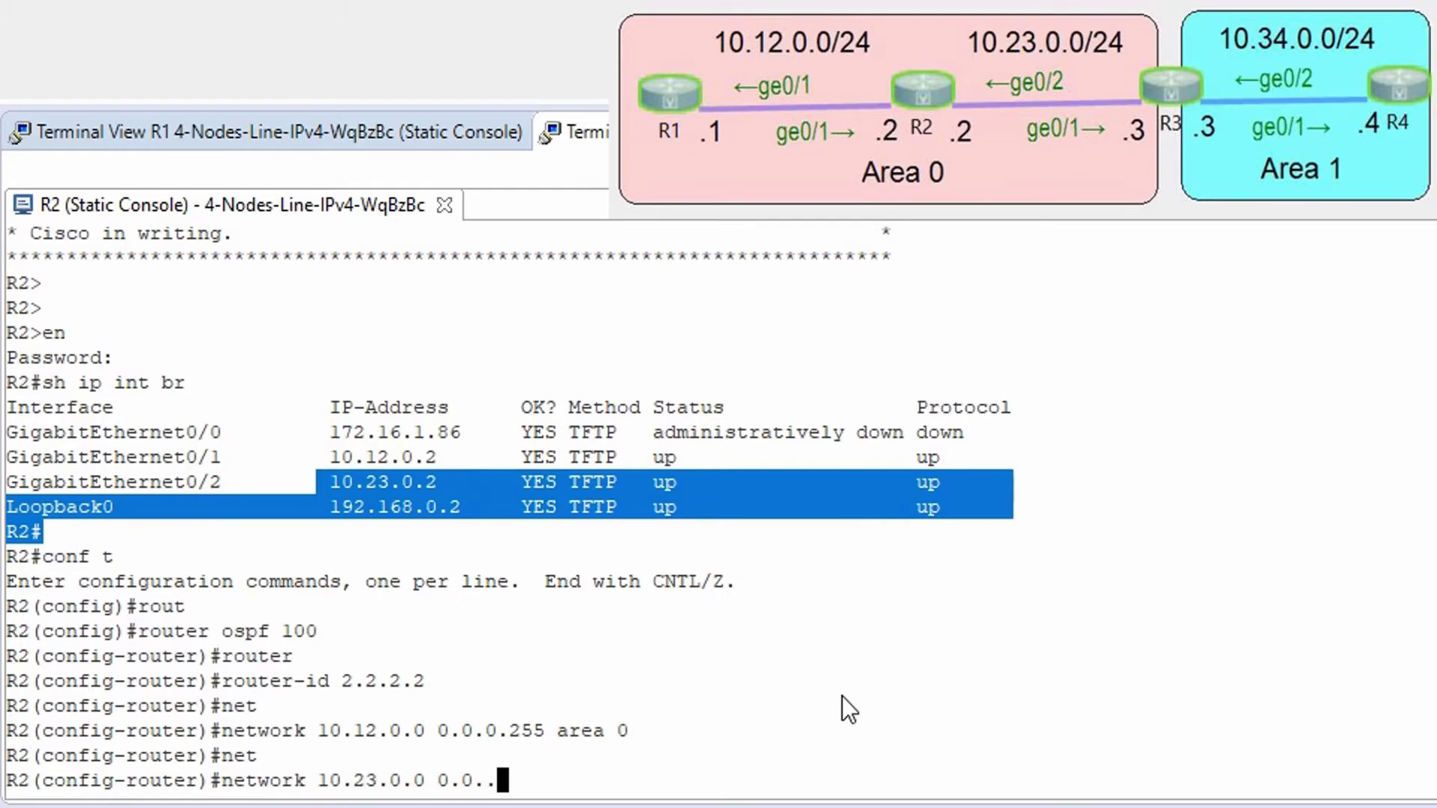
{"action": "key", "text": "BackSpace"}
{"action": "type", "text": "0.2"}
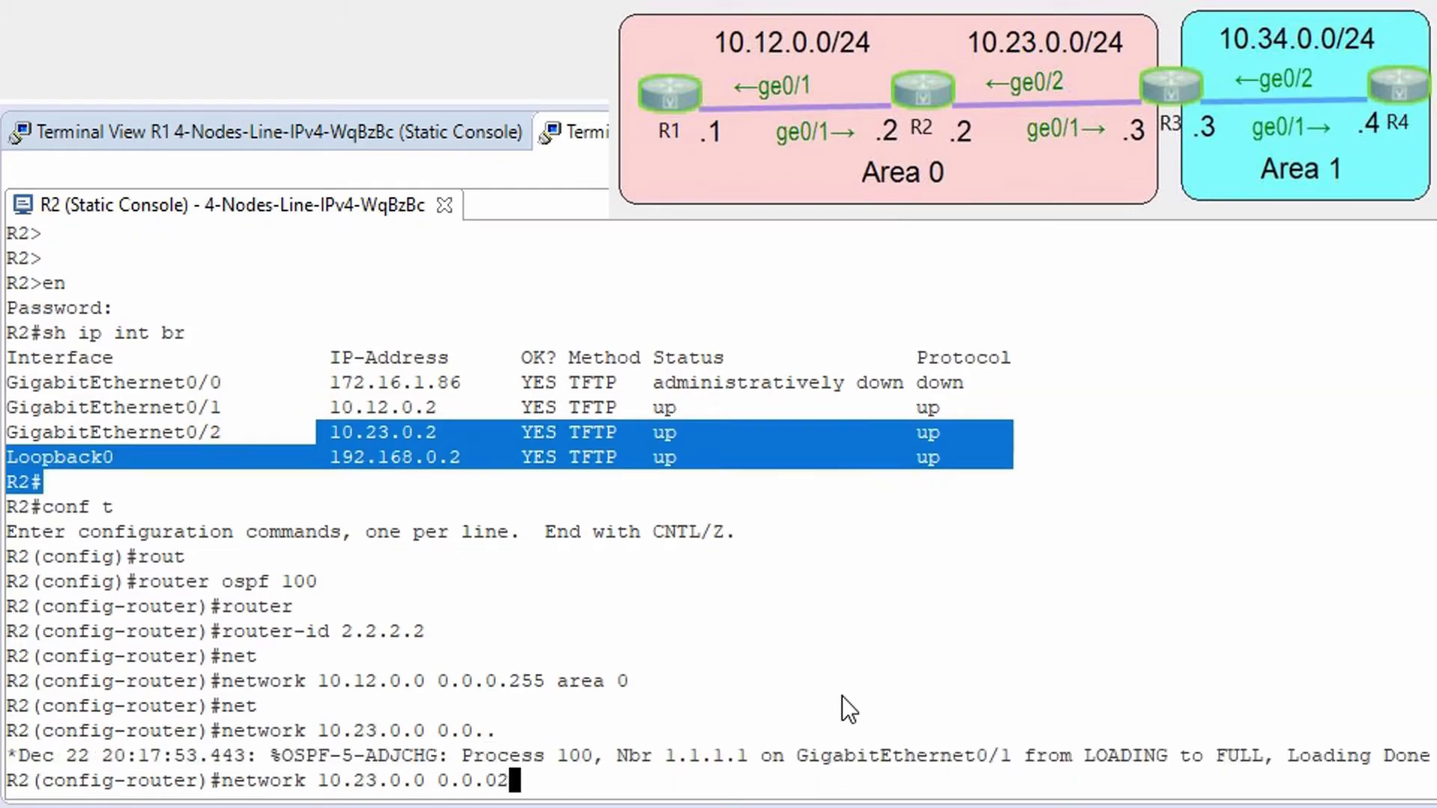
{"action": "type", "text": "55."}
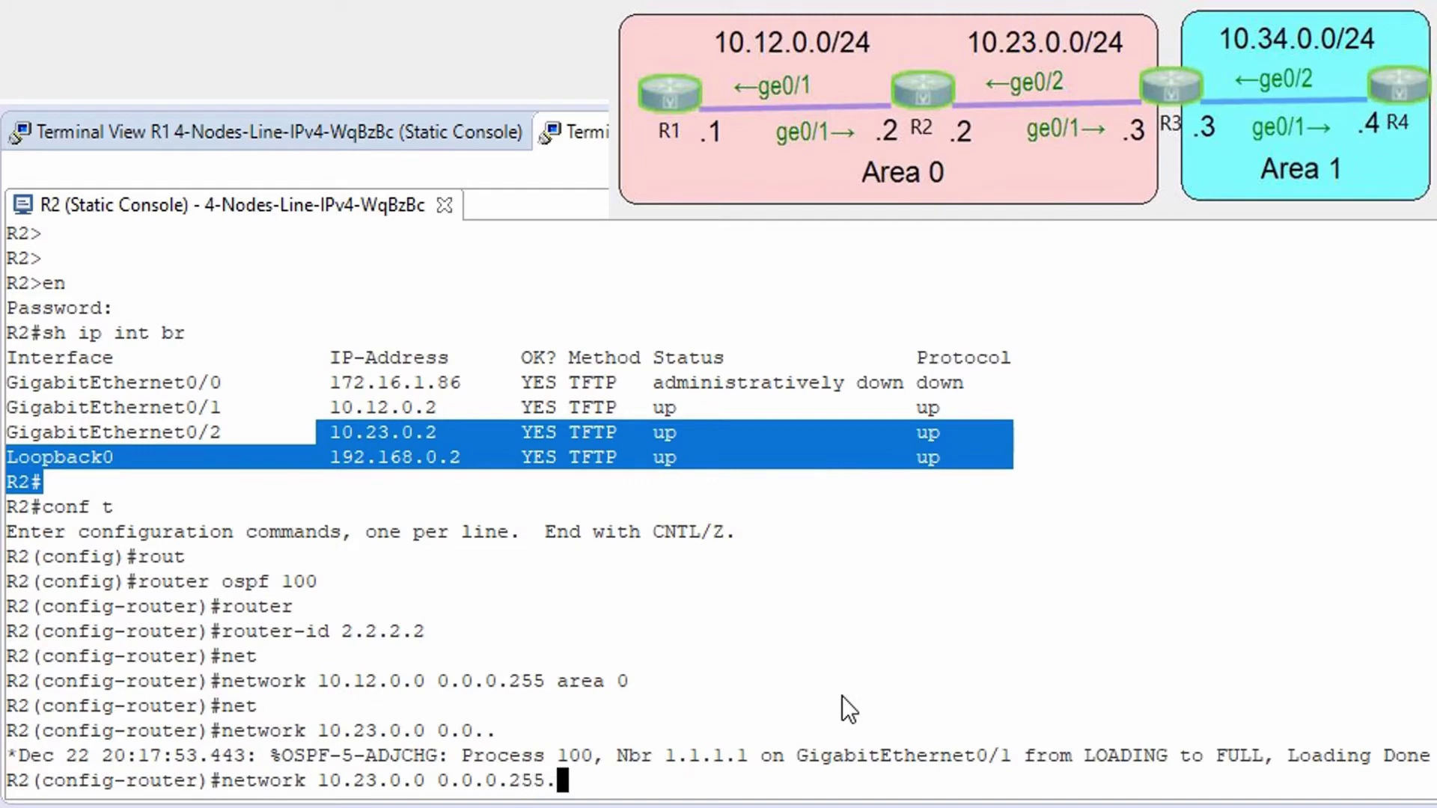
{"action": "key", "text": "BackSpace"}
{"action": "type", "text": "ara"}
{"action": "left_click_drag", "start_coordinate": [316, 408], "coordinate": [846, 457]}
{"action": "key", "text": "BackSpace"}
{"action": "type", "text": "ea 0"}
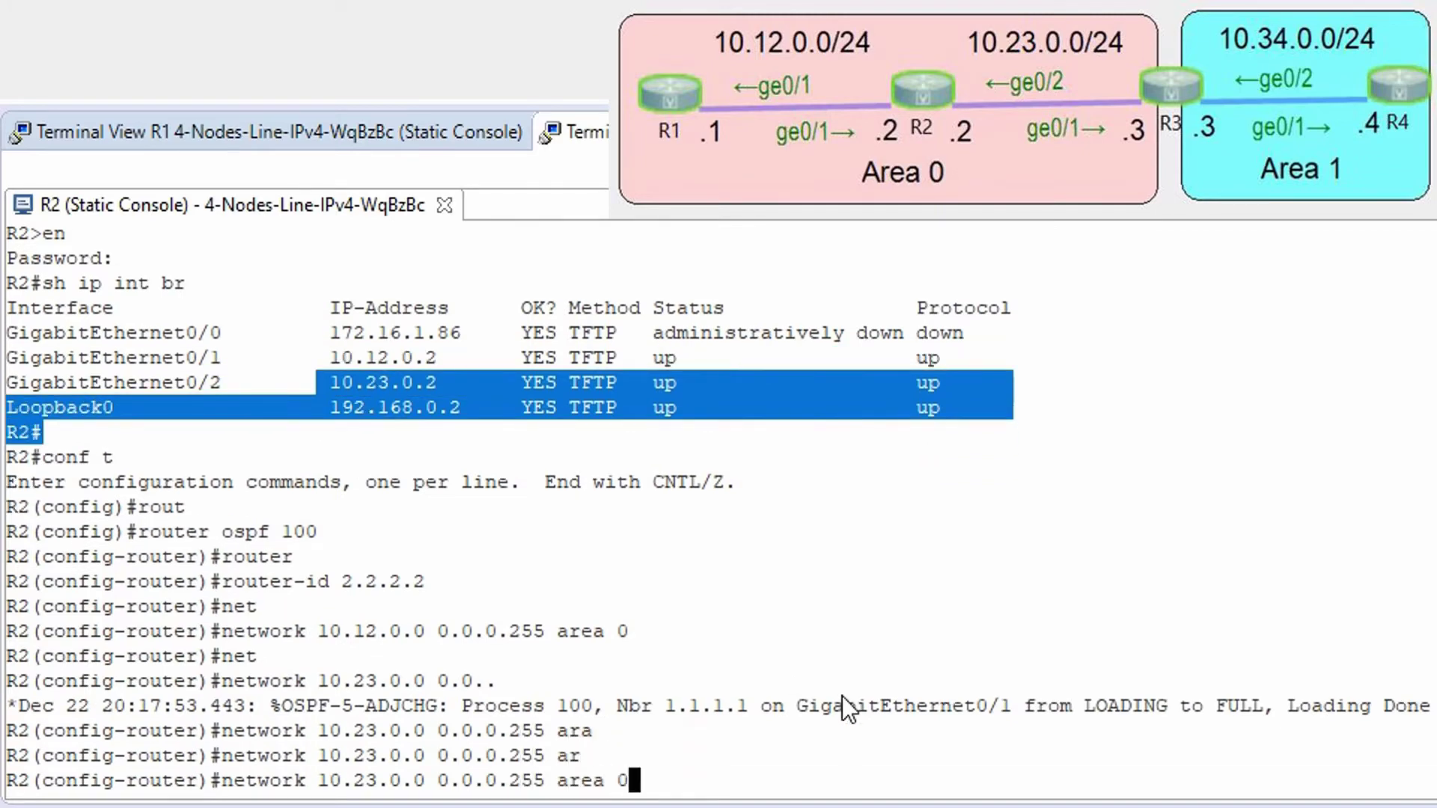
{"action": "key", "text": "Return"}
Add R2's loopback address 192.168.0.2 with wildcard mask 0.0.0.0 to OSPF area 0
{"action": "type", "text": "net"}
{"action": "key", "text": "Tab"}
{"action": "type", "text": "19"}
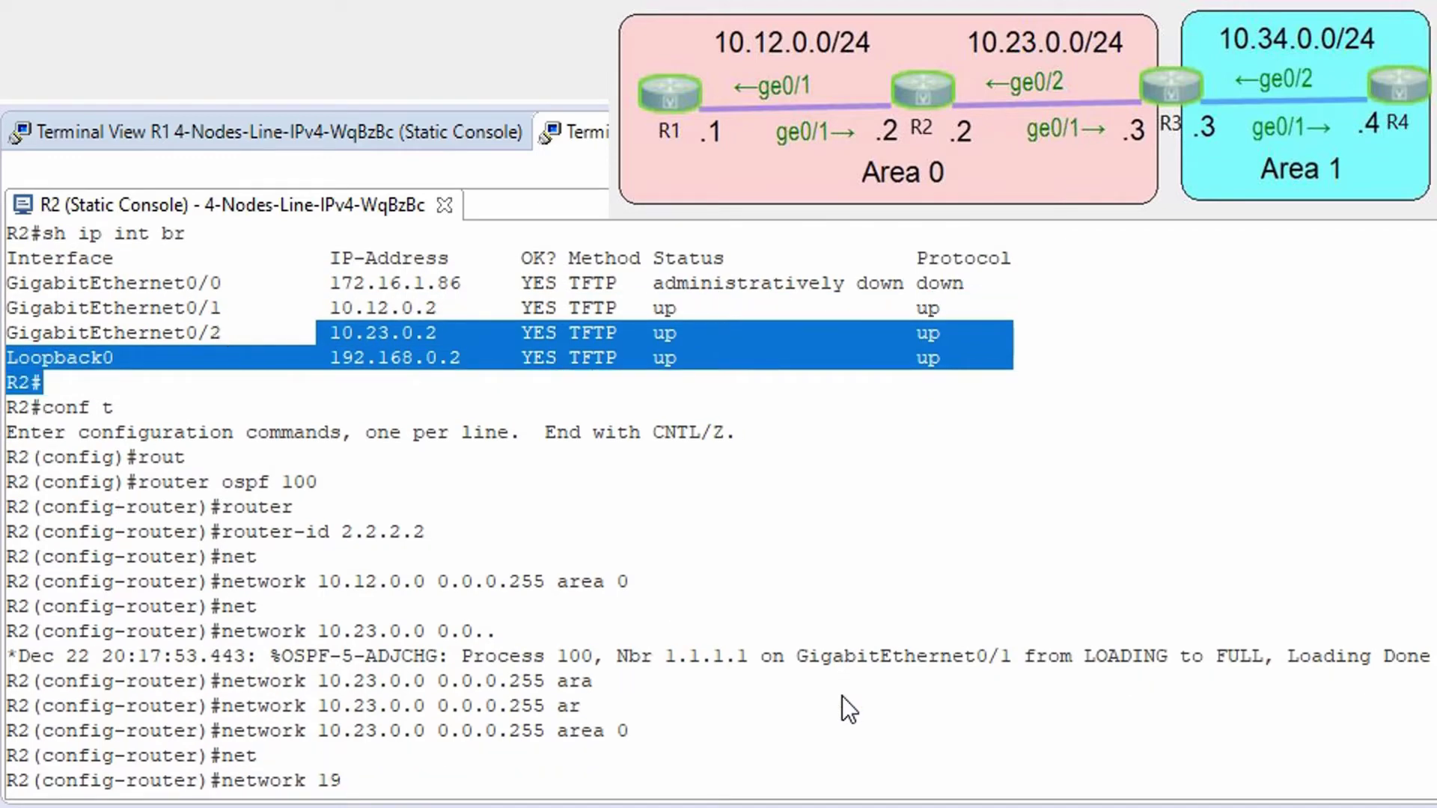
{"action": "type", "text": "2.168.0.2 0."}
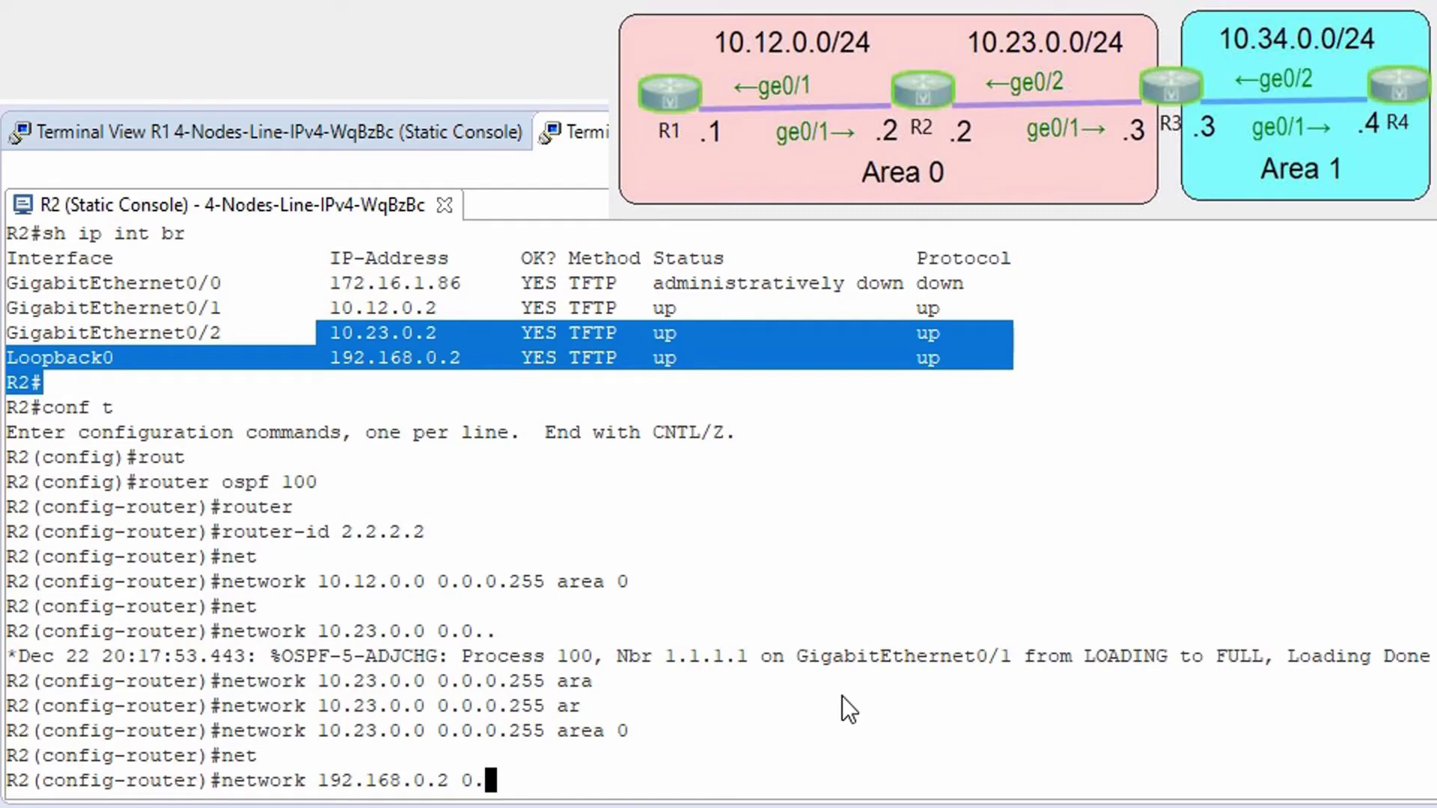
{"action": "type", "text": "0.0.0 area 0"}
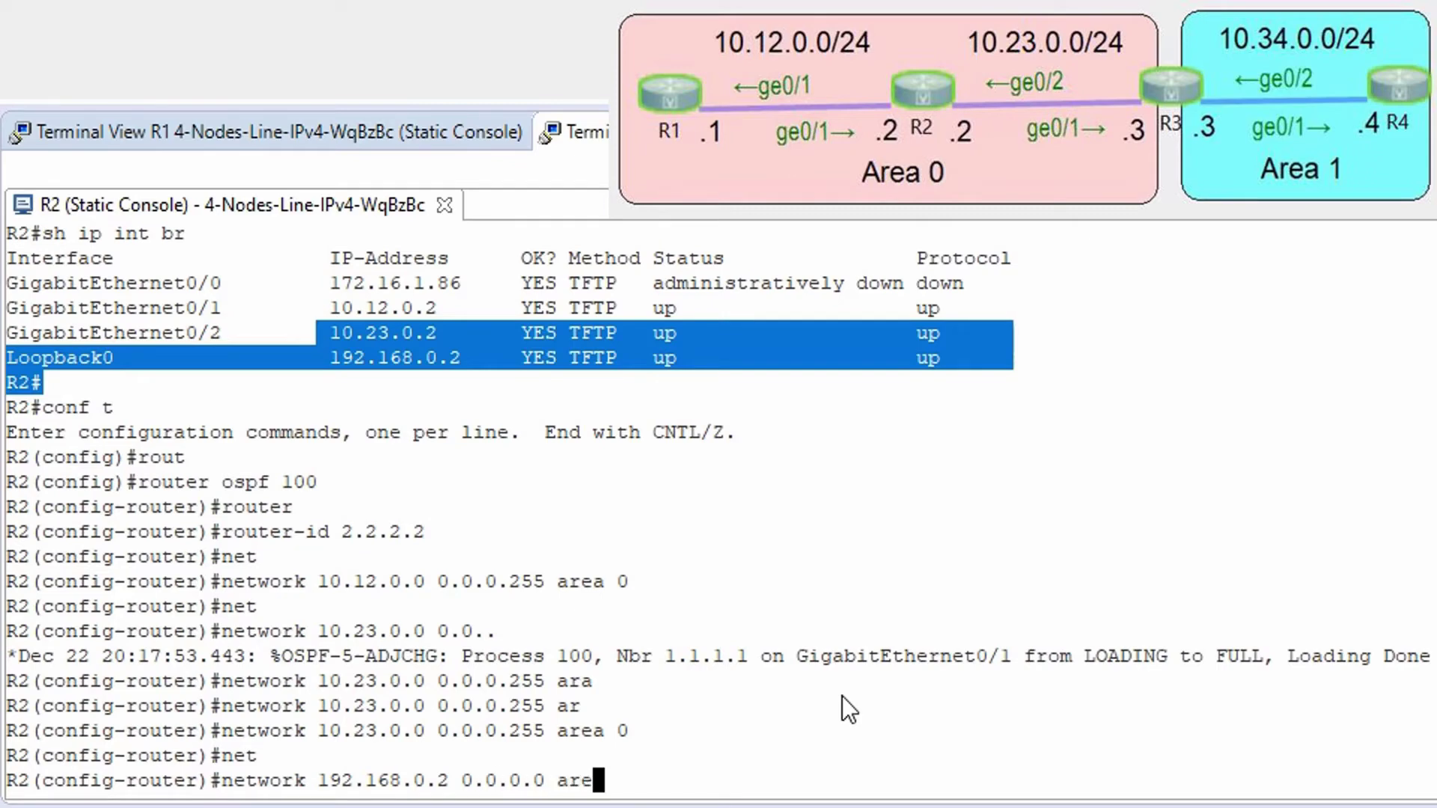
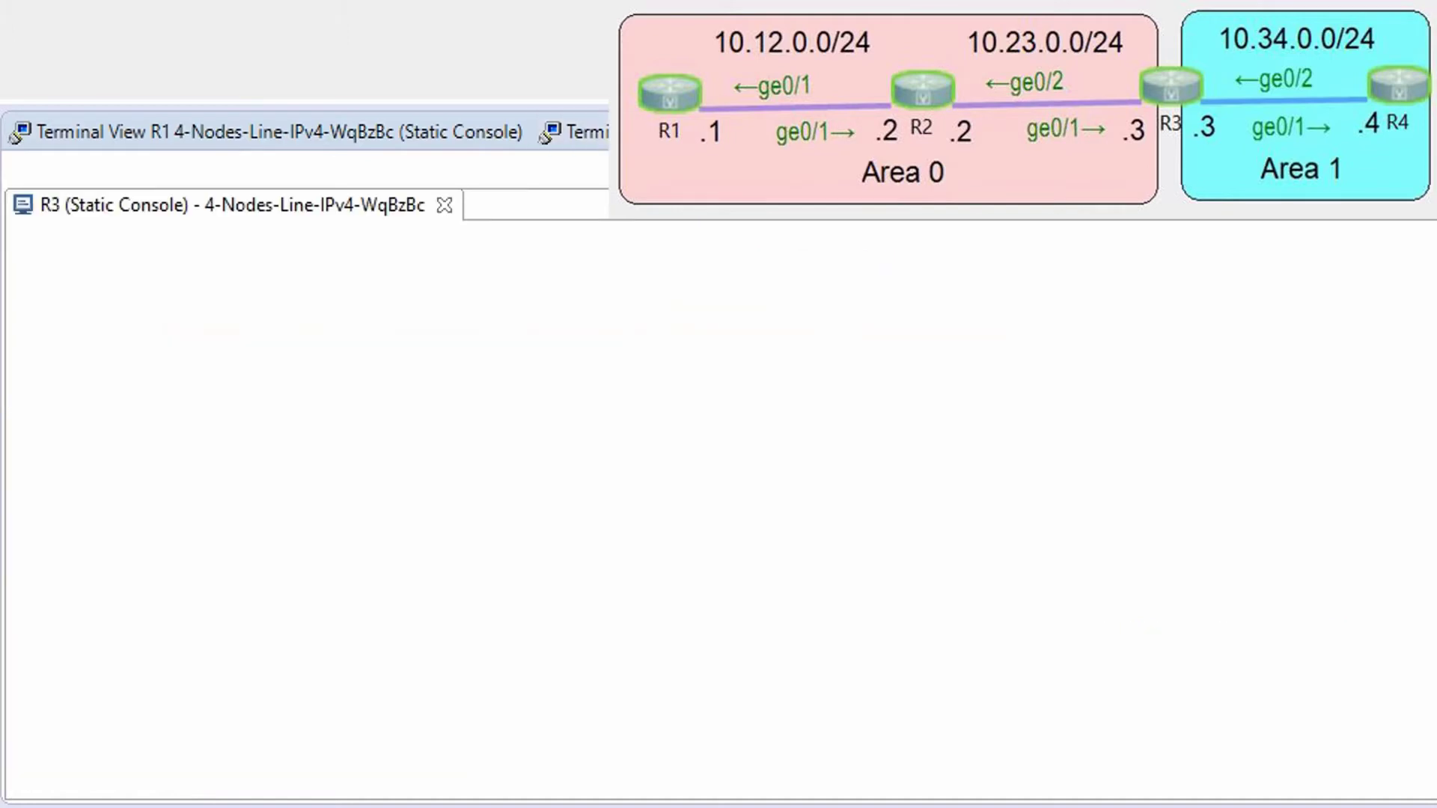
Enter privileged mode on R3 with the enable password and open global configuration mode
{"action": "key", "text": "Return"}
{"action": "key", "text": "Return"}
{"action": "type", "text": "en"}
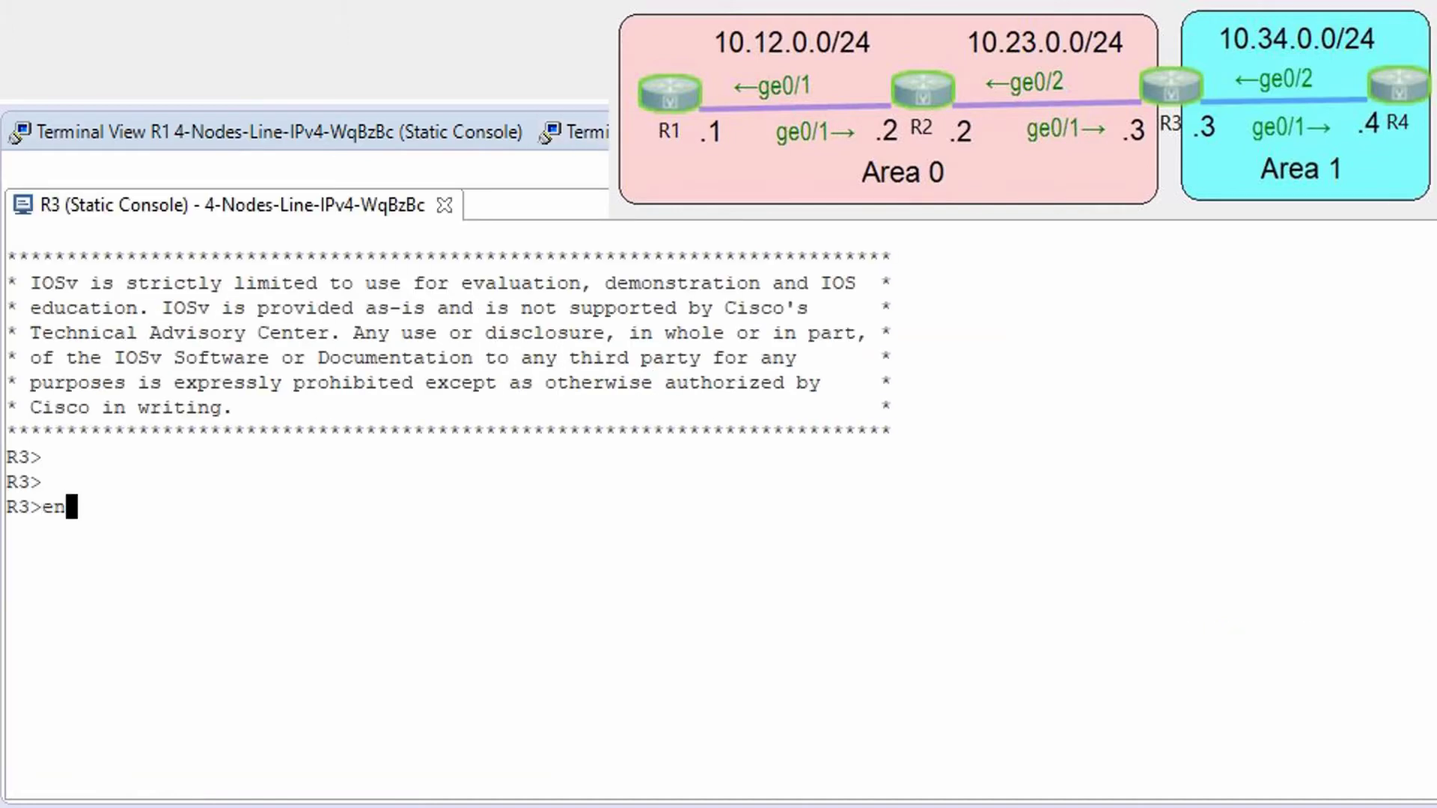
{"action": "key", "text": "Return"}
{"action": "key", "text": "Return"}
{"action": "type", "text": "conf t"}
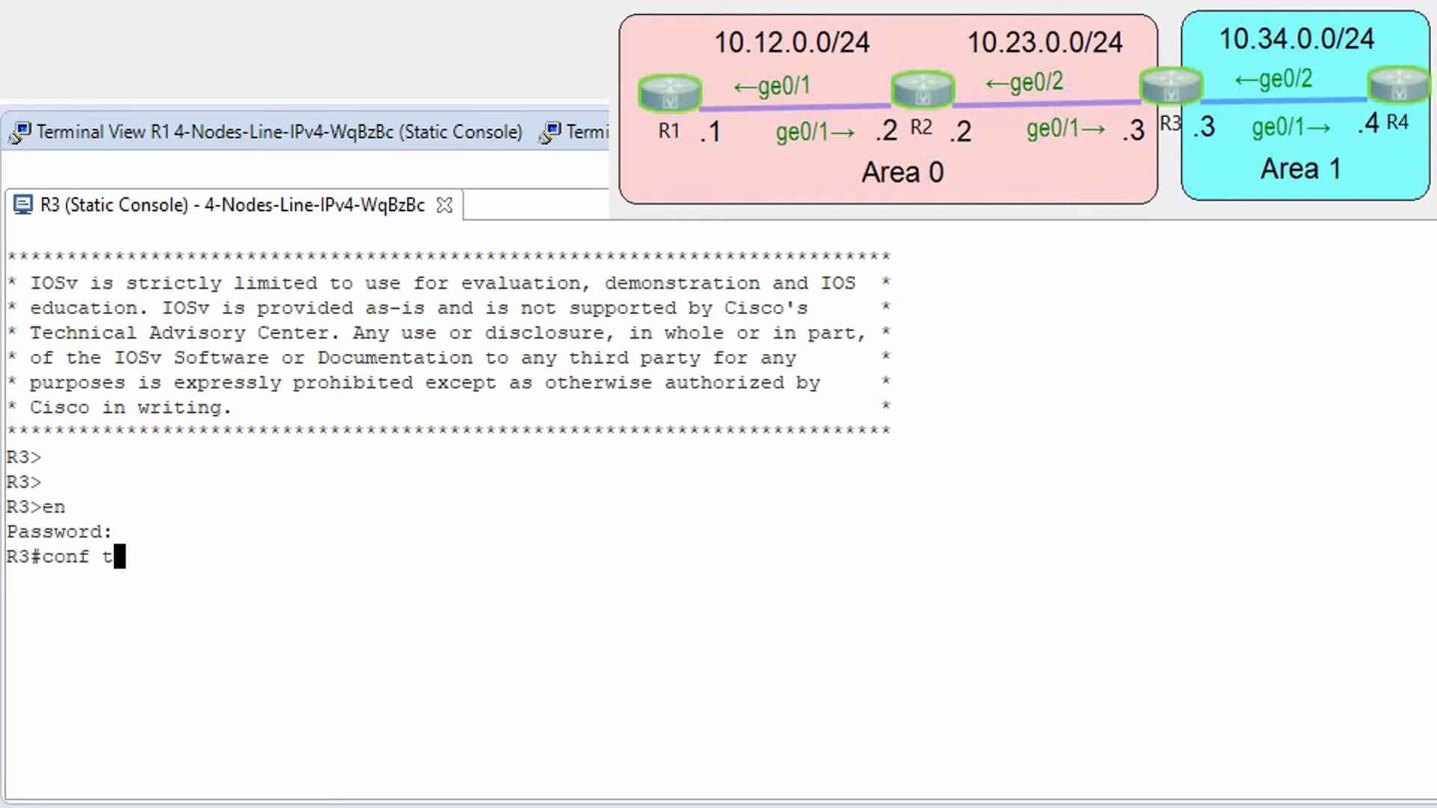
{"action": "key", "text": "Return"}
Display R3's brief IP interface summary from within global configuration mode
{"action": "type", "text": "sh ip int br"}
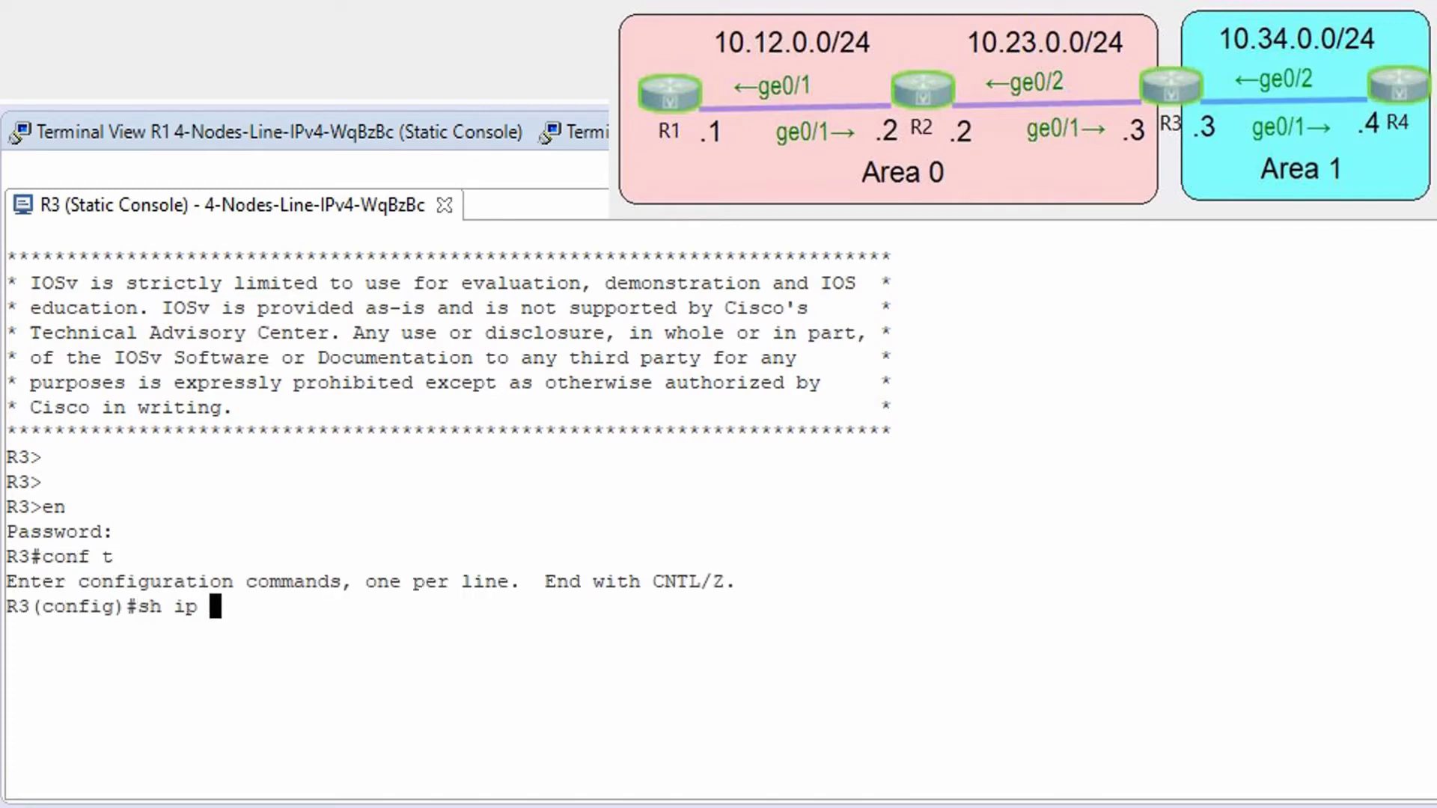
{"action": "key", "text": "Return"}
{"action": "type", "text": "do sh ip int br"}
{"action": "key", "text": "Return"}
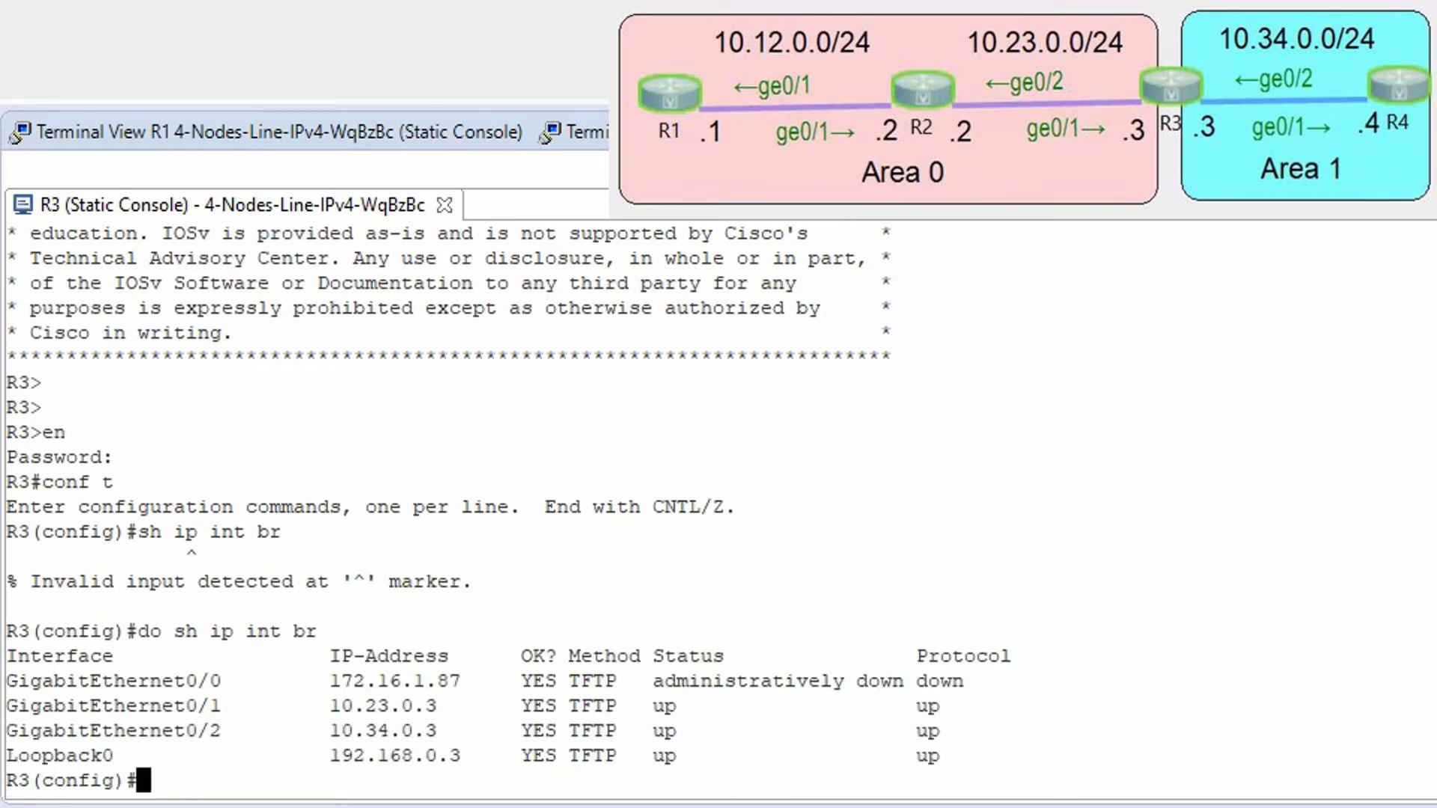
Start OSPF process 100 on R3 and set its router ID to 3.3.3.3
{"action": "type", "text": "router ospf"}
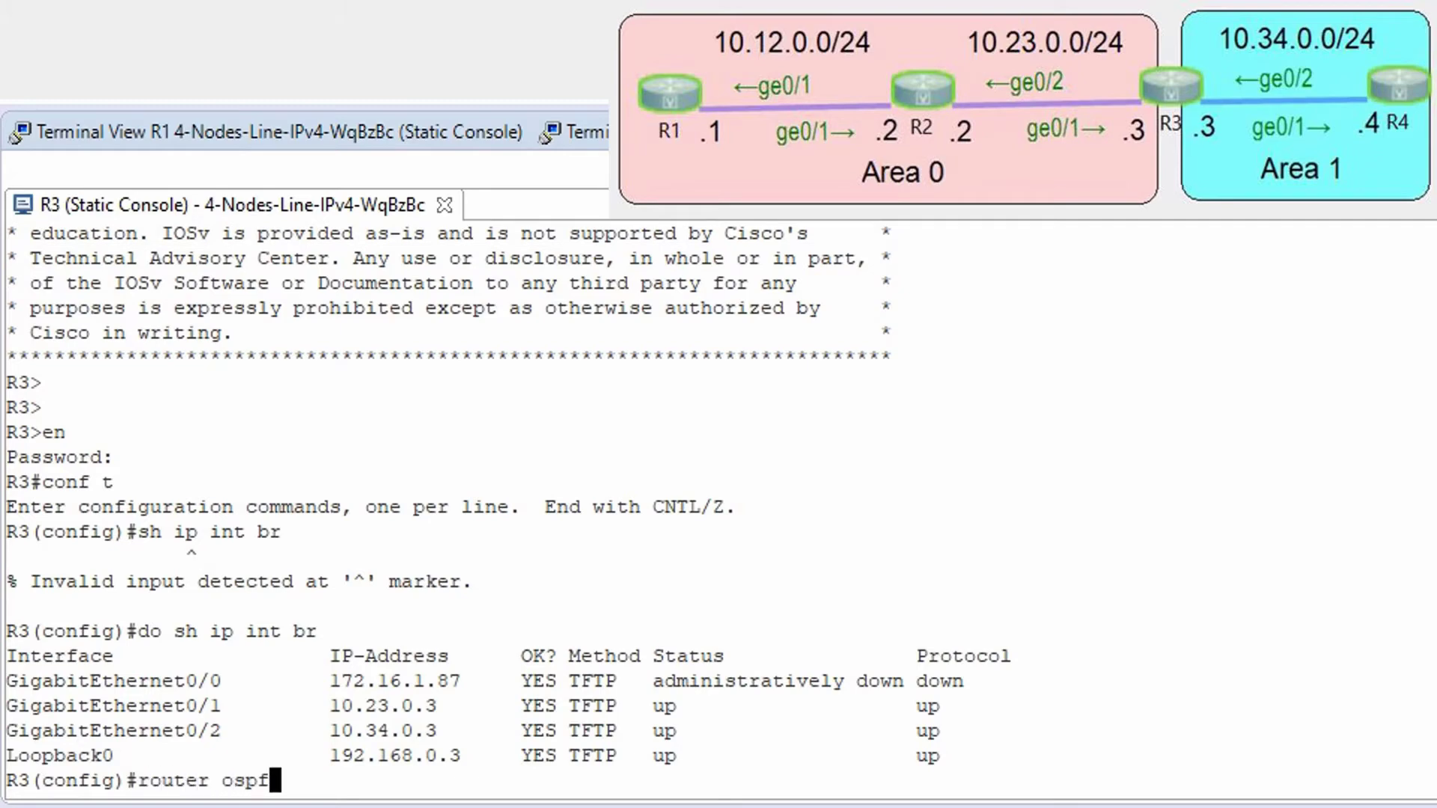
{"action": "type", "text": " 100"}
{"action": "key", "text": "Return"}
{"action": "type", "text": "router)#route"}
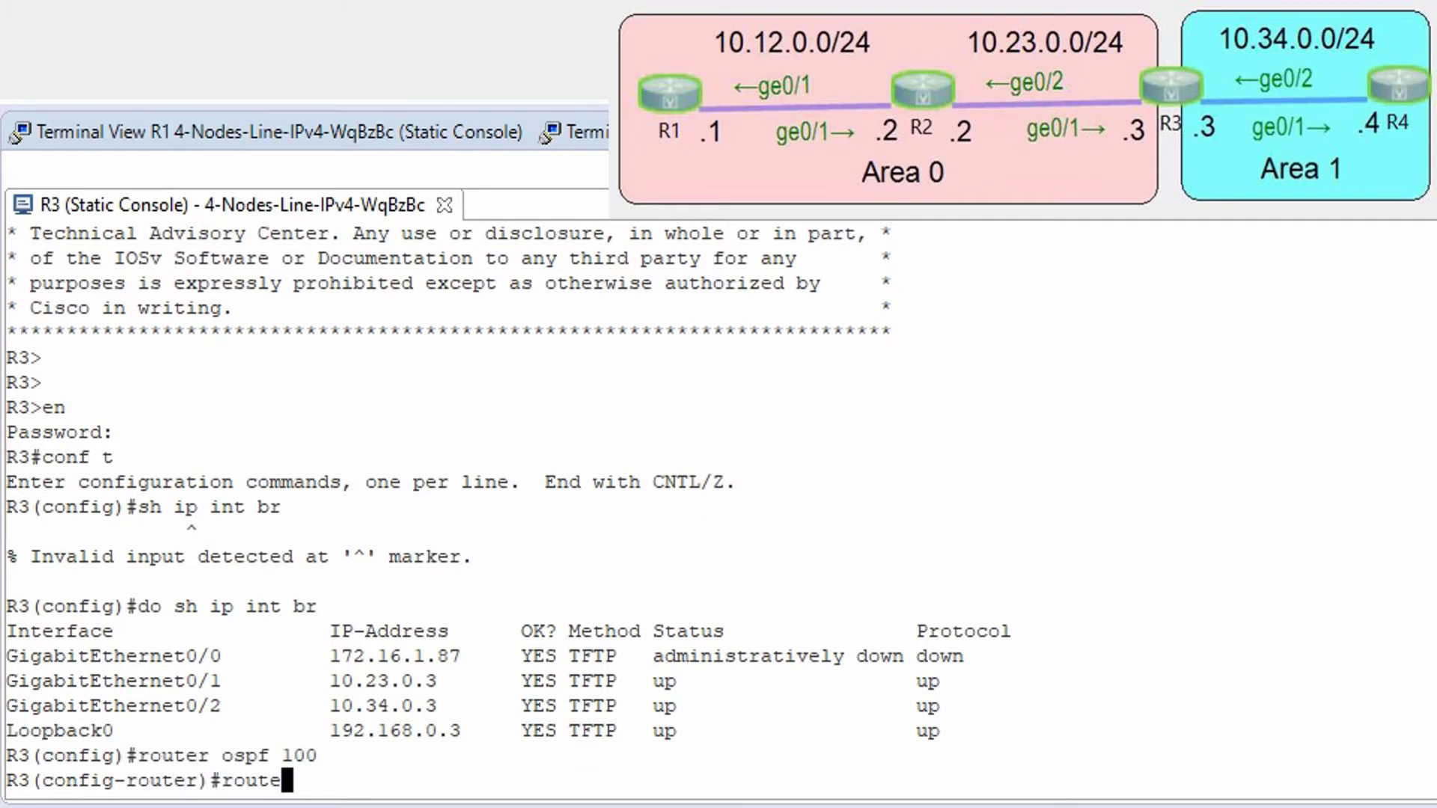
{"action": "key", "text": "Tab"}
{"action": "type", "text": "3.3.3.3"}
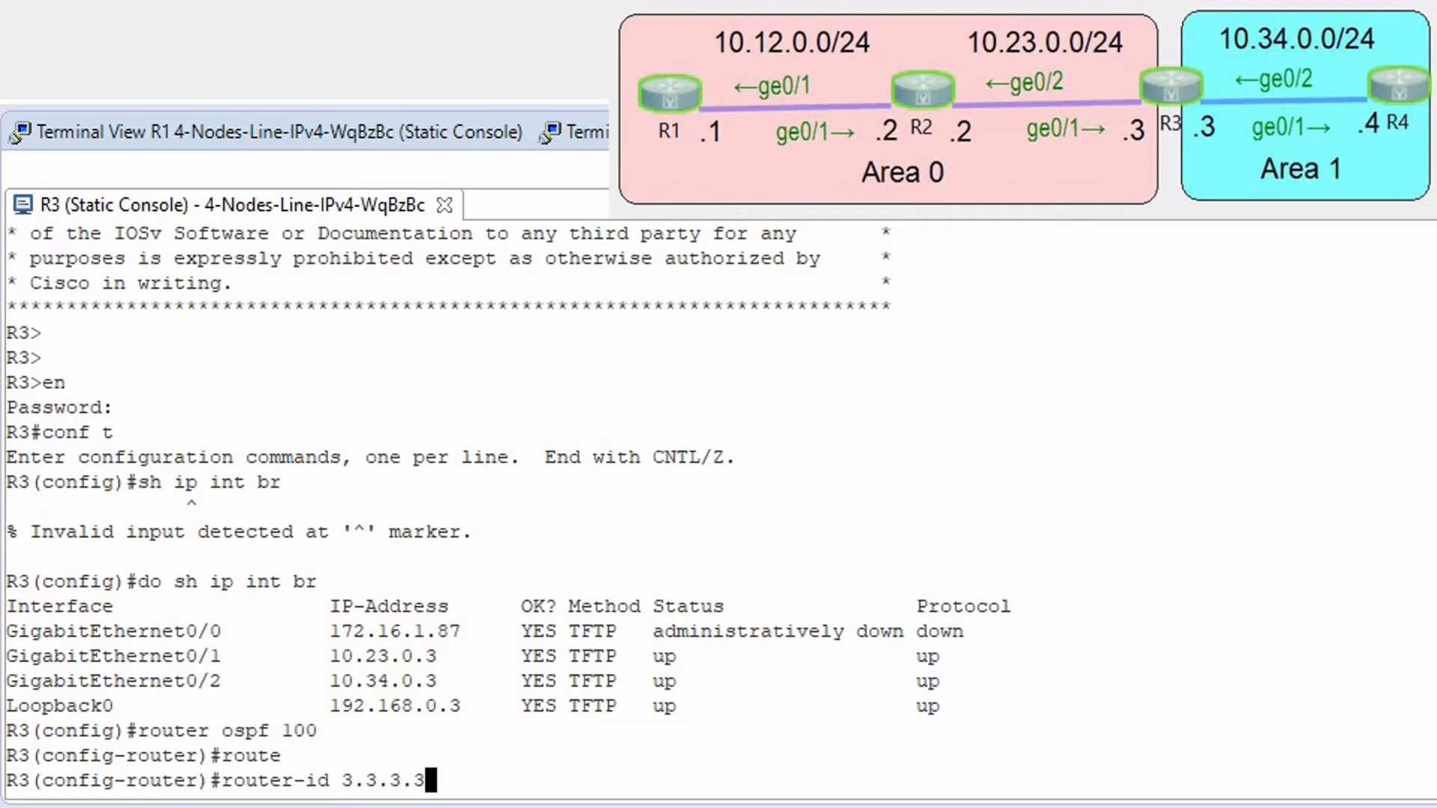
{"action": "key", "text": "Return"}
Add network 10.23.0.0 with wildcard mask 0.0.0.255 to OSPF area 0 on R3
{"action": "type", "text": "net"}
{"action": "key", "text": "Tab"}
{"action": "type", "text": "10.23.0."}
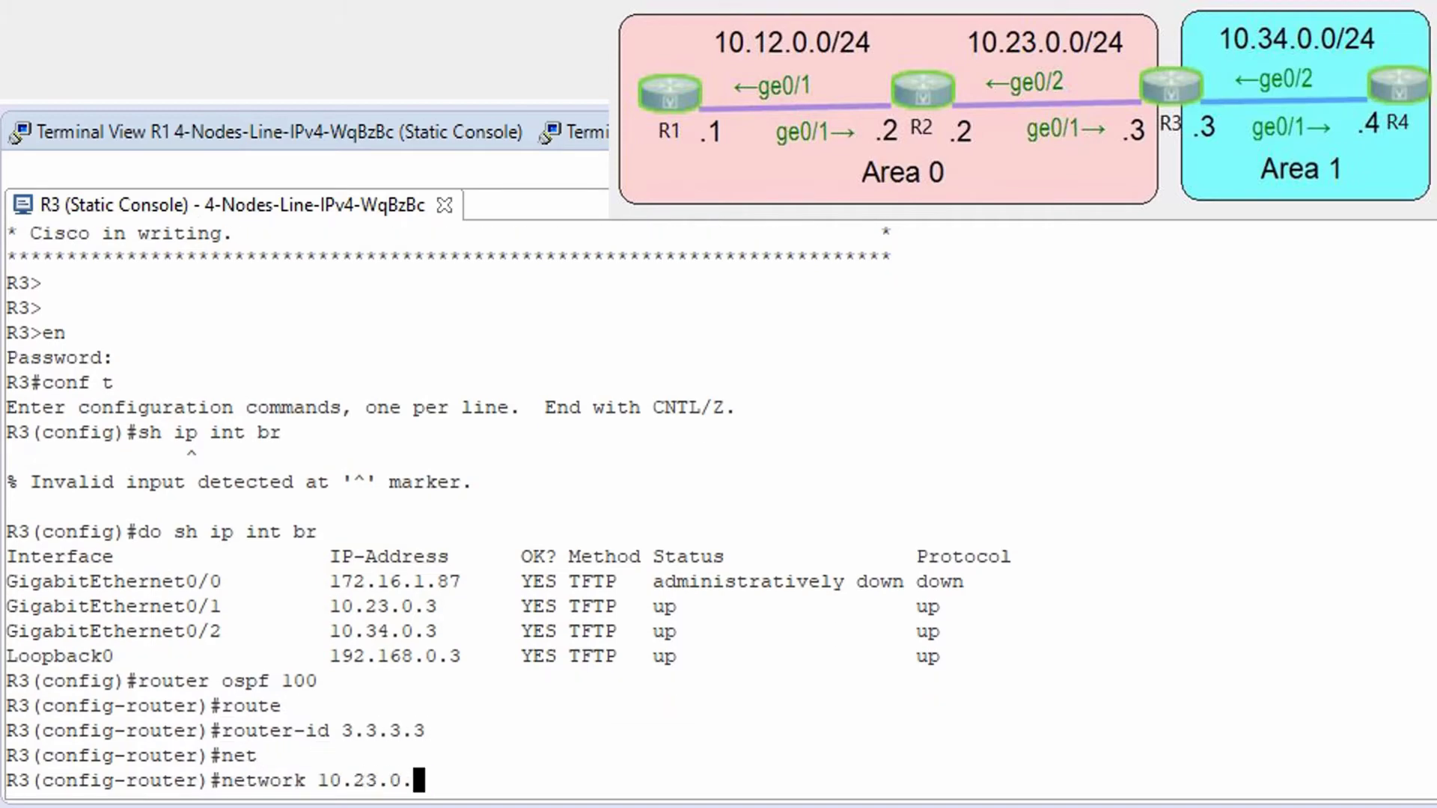
{"action": "type", "text": "0 0.0.0."}
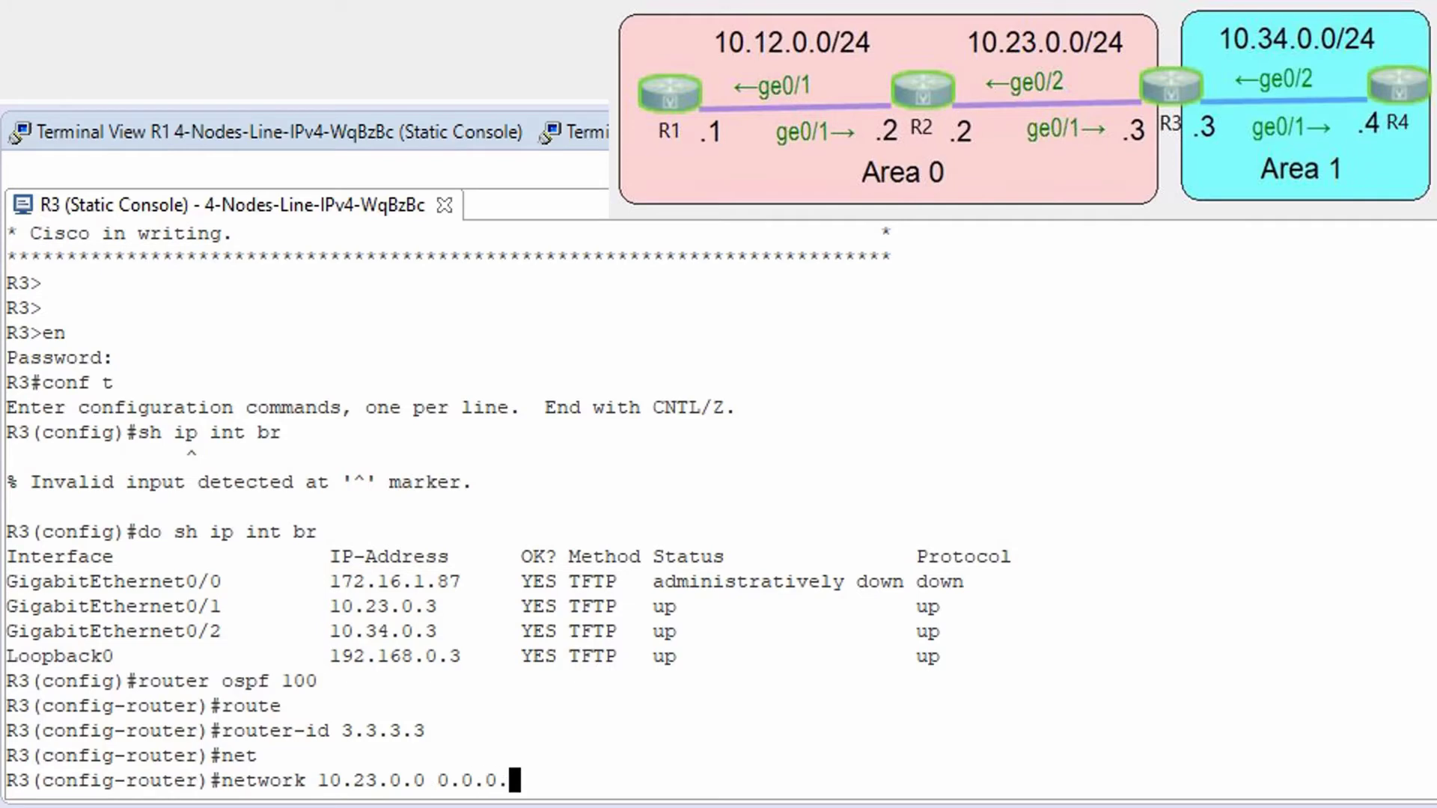
{"action": "type", "text": "255 area 0"}
{"action": "key", "text": "Return"}
Add network 10.34.0.0 with wildcard mask 0.0.0.255 to OSPF area 1 on R3
{"action": "type", "text": "net"}
{"action": "key", "text": "Tab"}
{"action": "type", "text": "10."}
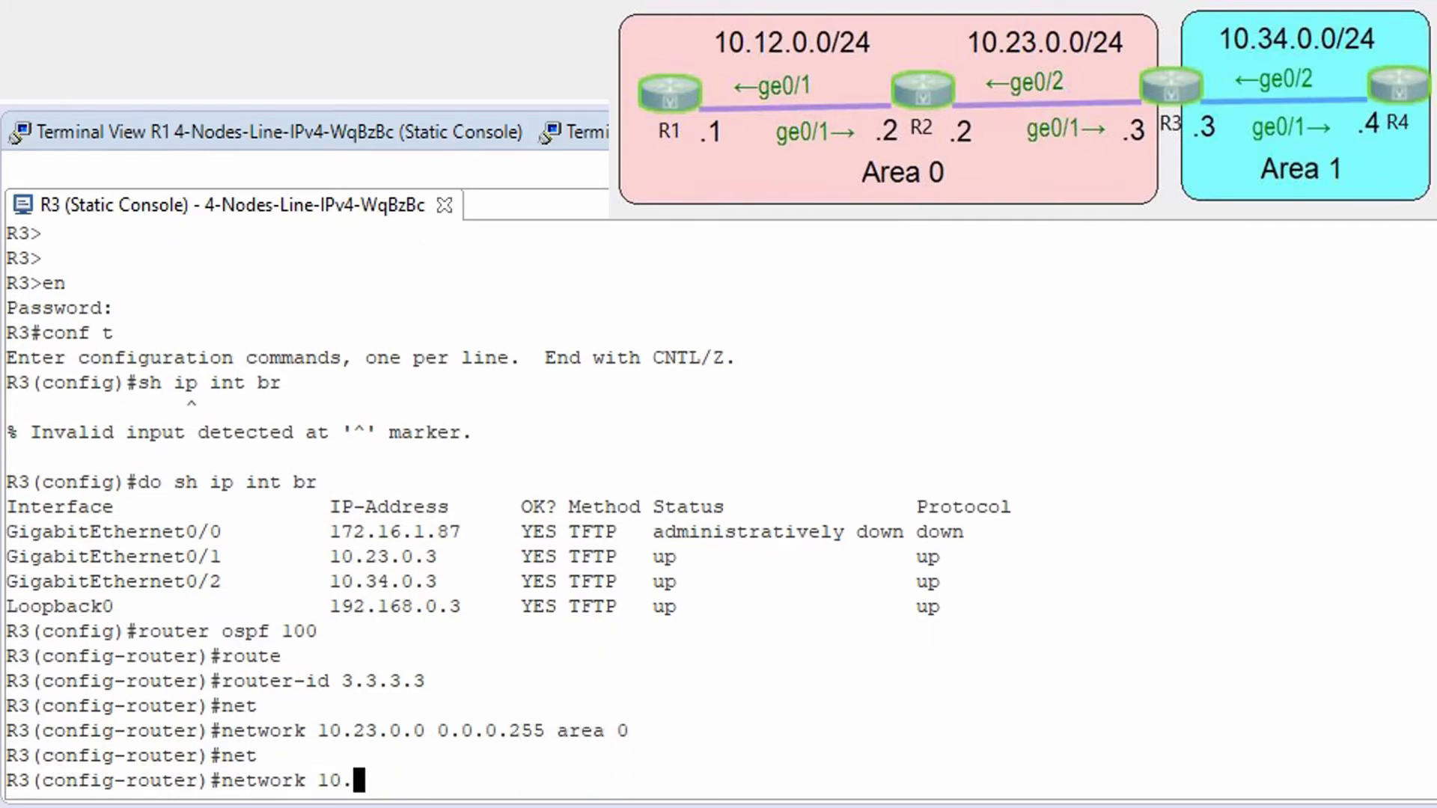
{"action": "type", "text": "34.0."}
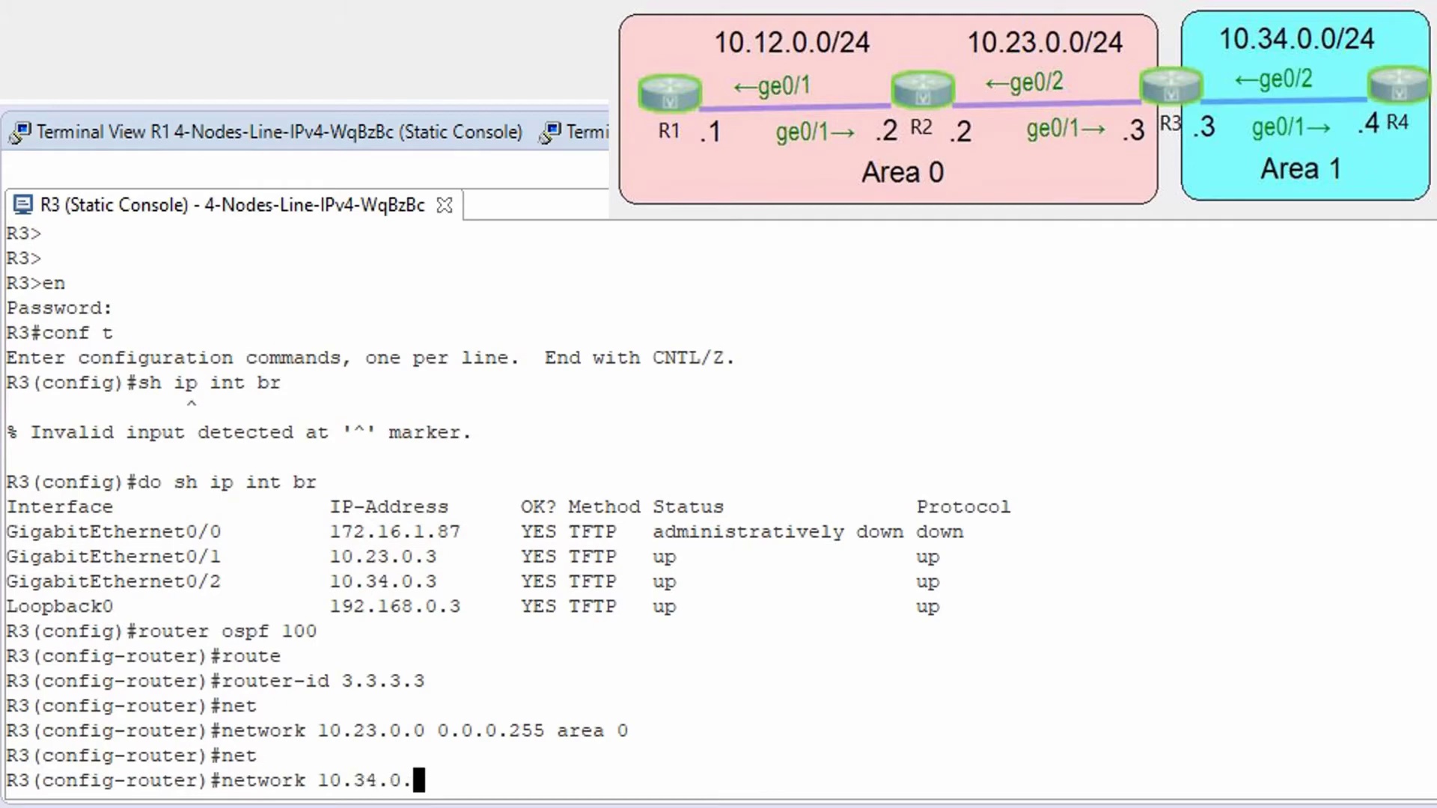
{"action": "type", "text": "0 0.0.0."}
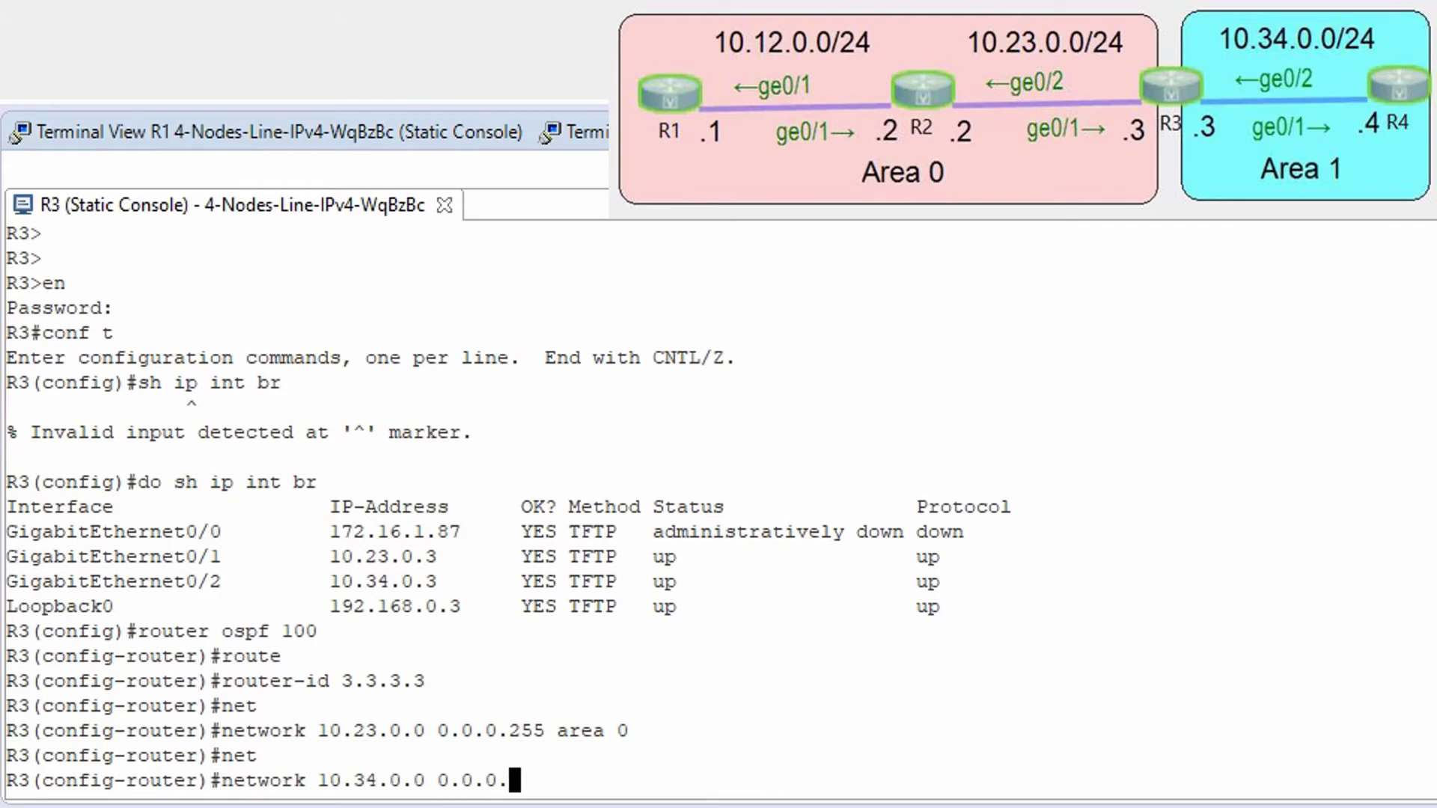
{"action": "type", "text": "255 area 1"}
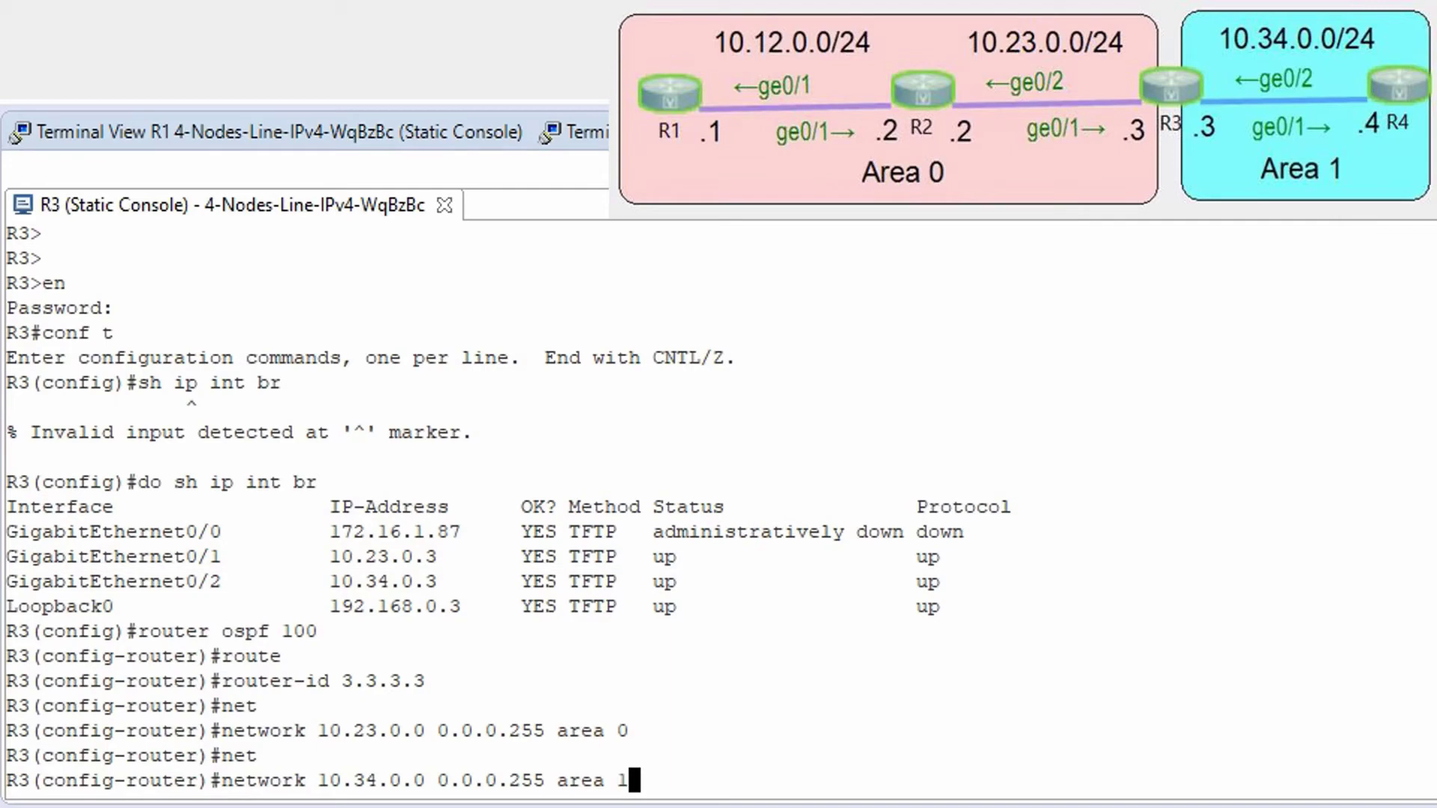
{"action": "key", "text": "Return"}
Add R3's loopback address 192.168.0.3 with wildcard mask 0.0.0.0 to OSPF area 0
{"action": "type", "text": "net"}
{"action": "key", "text": "Tab"}
{"action": "type", "text": "19"}
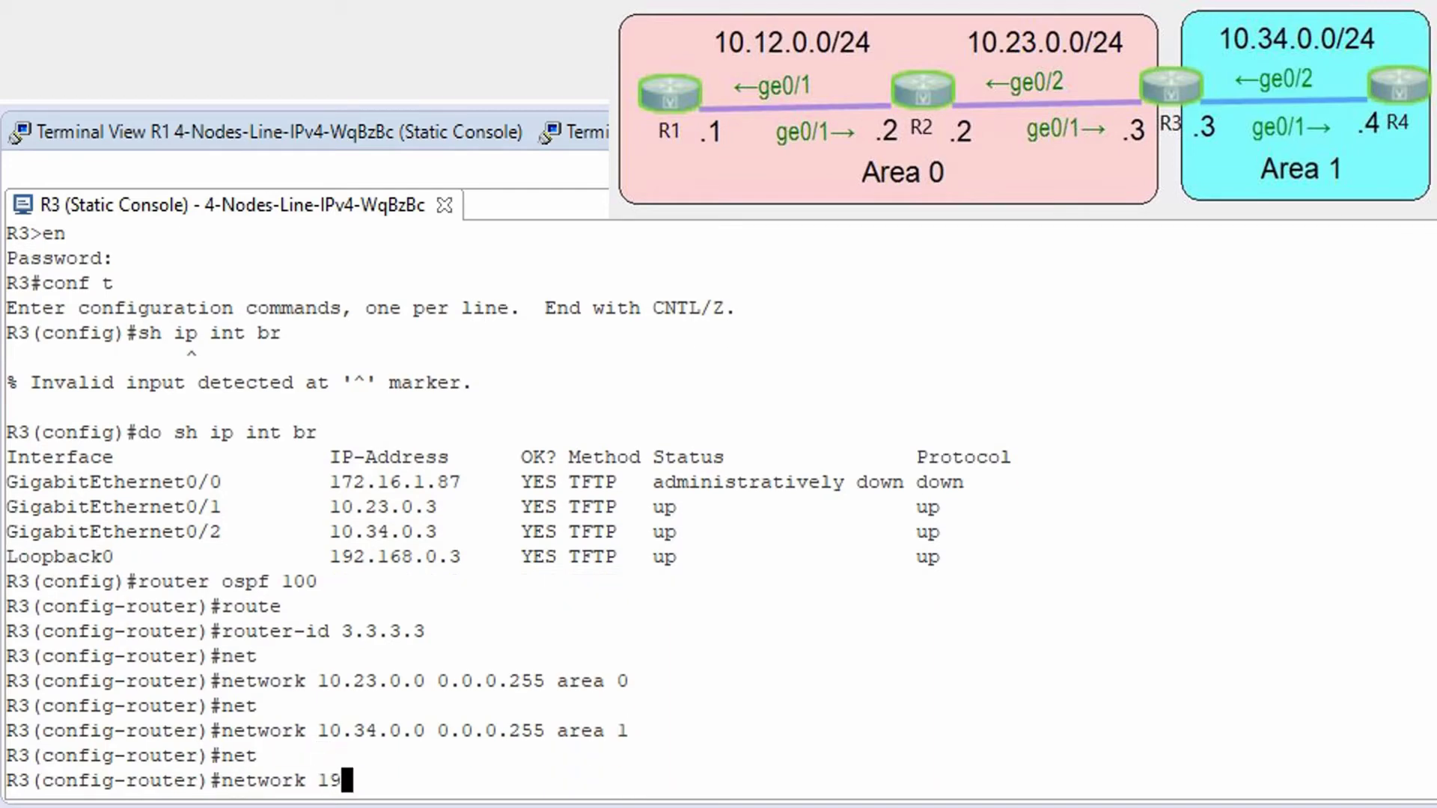
{"action": "type", "text": "2.168.0"}
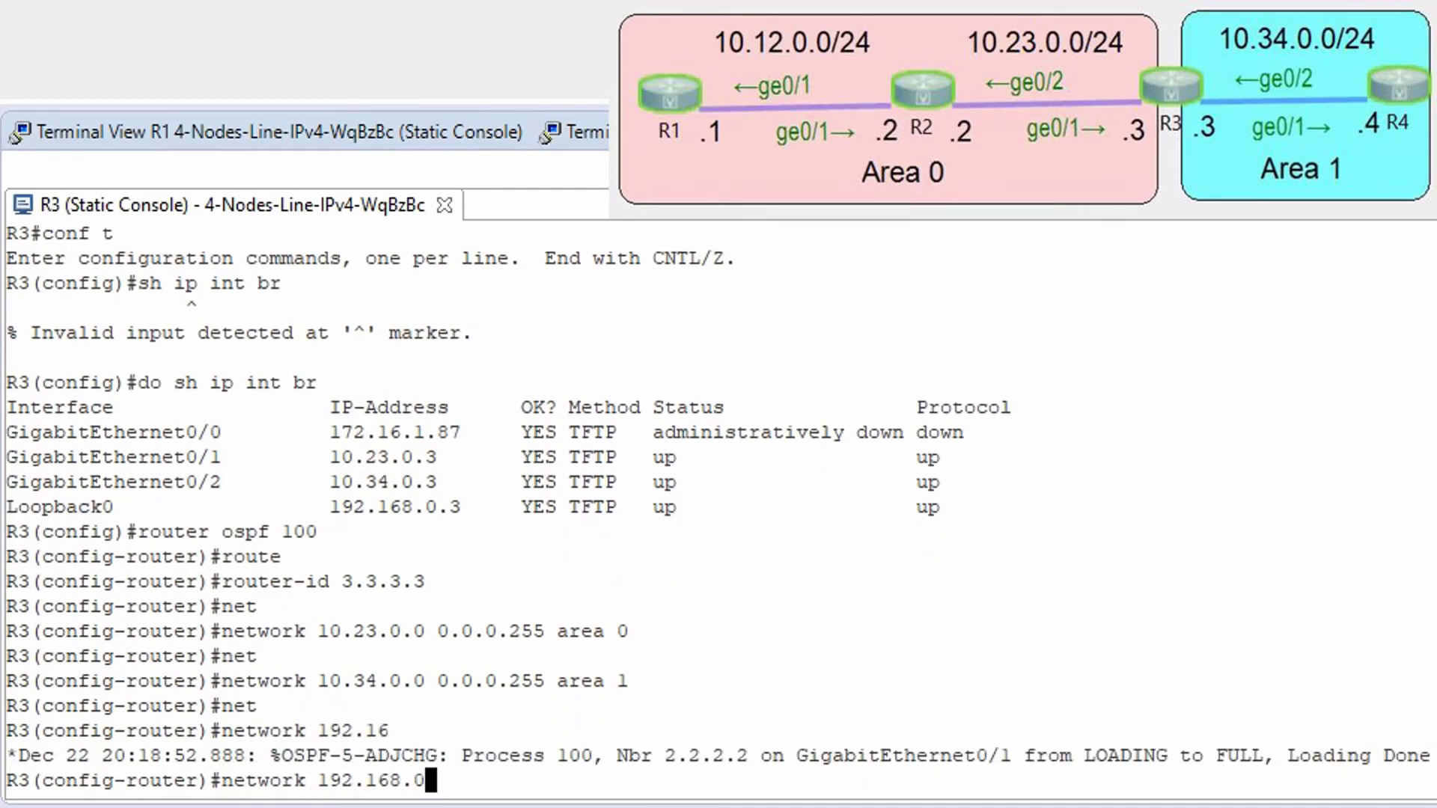
{"action": "type", "text": ".3 0.0.0.0 area "}
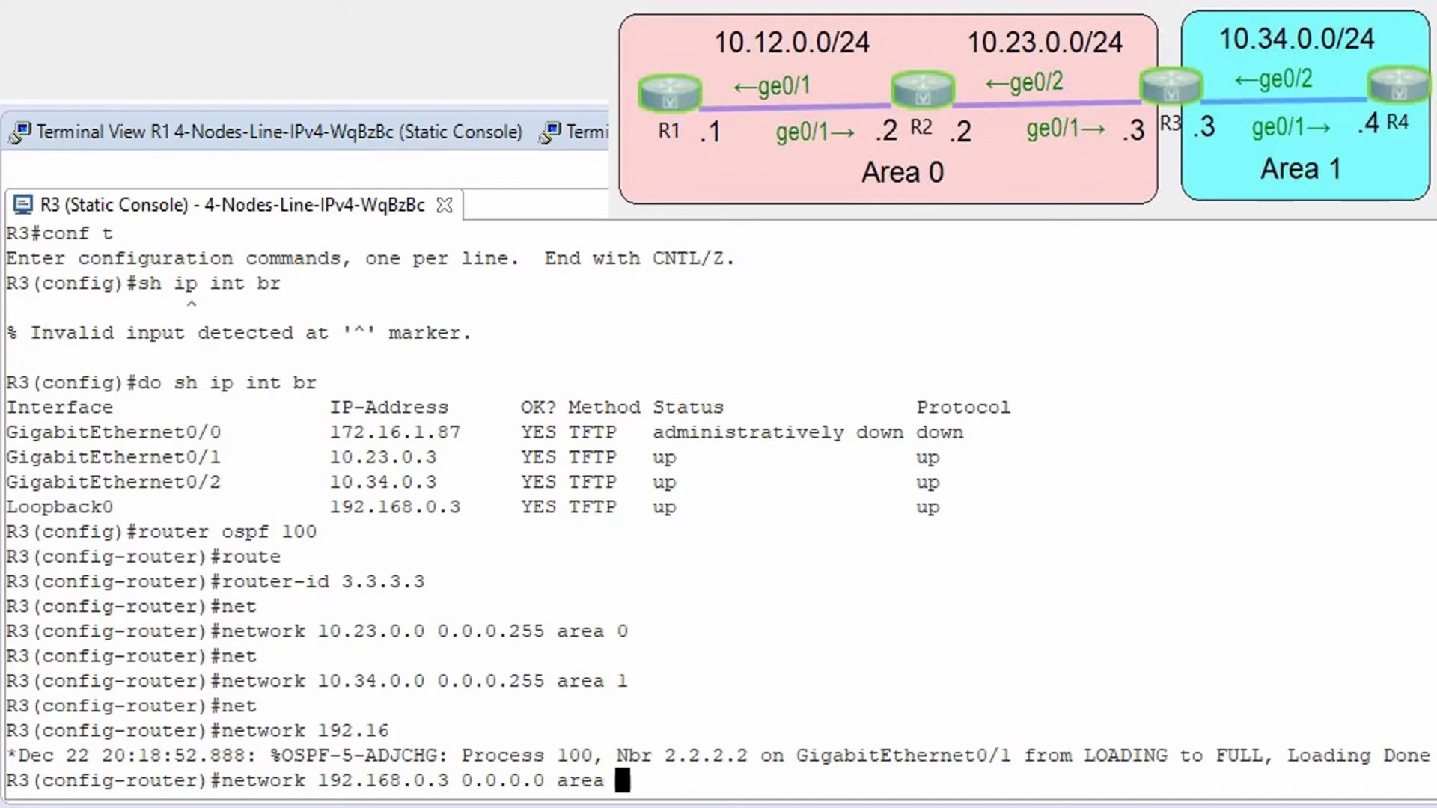
{"action": "type", "text": "0"}
{"action": "key", "text": "Return"}
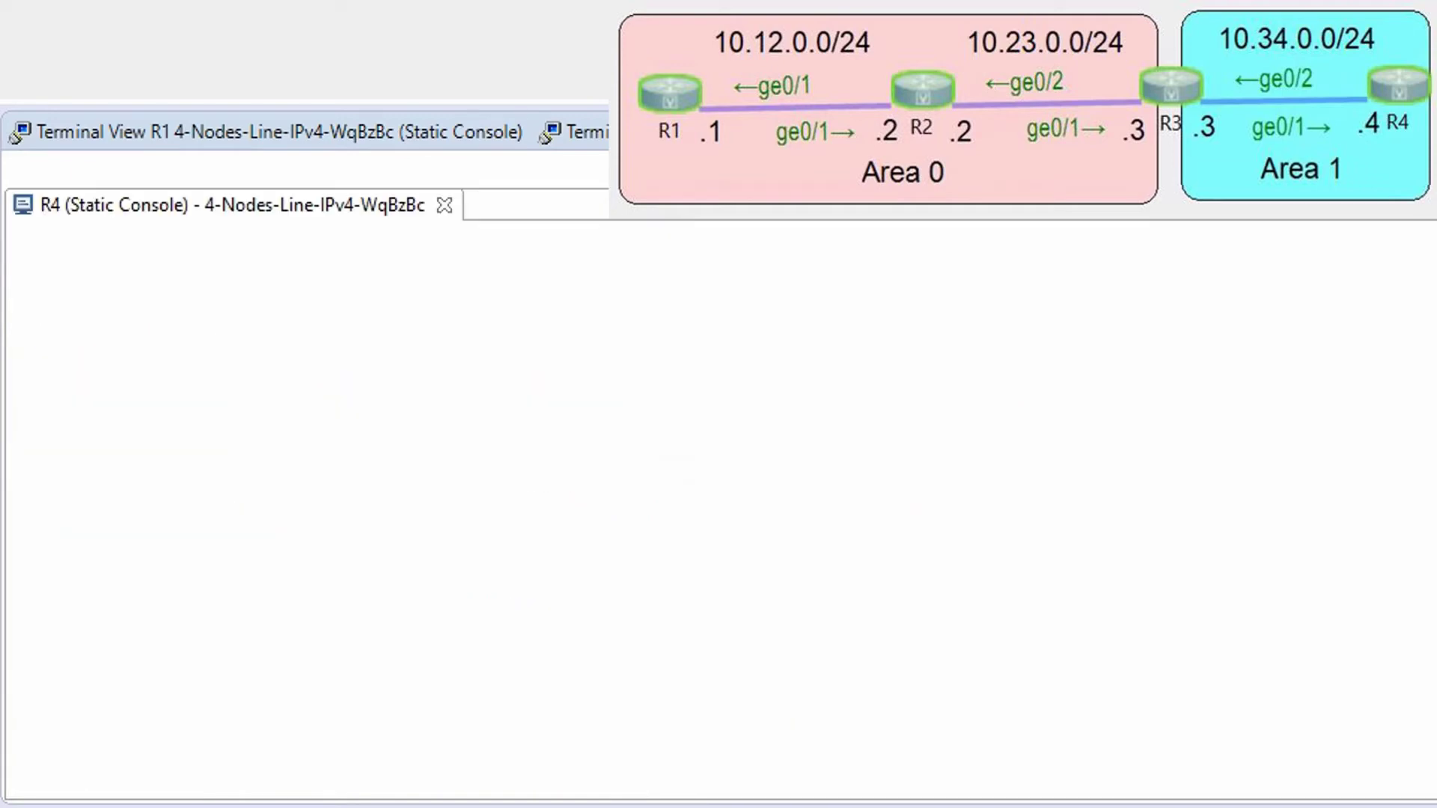
Enter privileged mode on R4 with the enable password and display its brief IP interface summary
{"action": "key", "text": "Return"}
{"action": "type", "text": "en"}
{"action": "key", "text": "Return"}
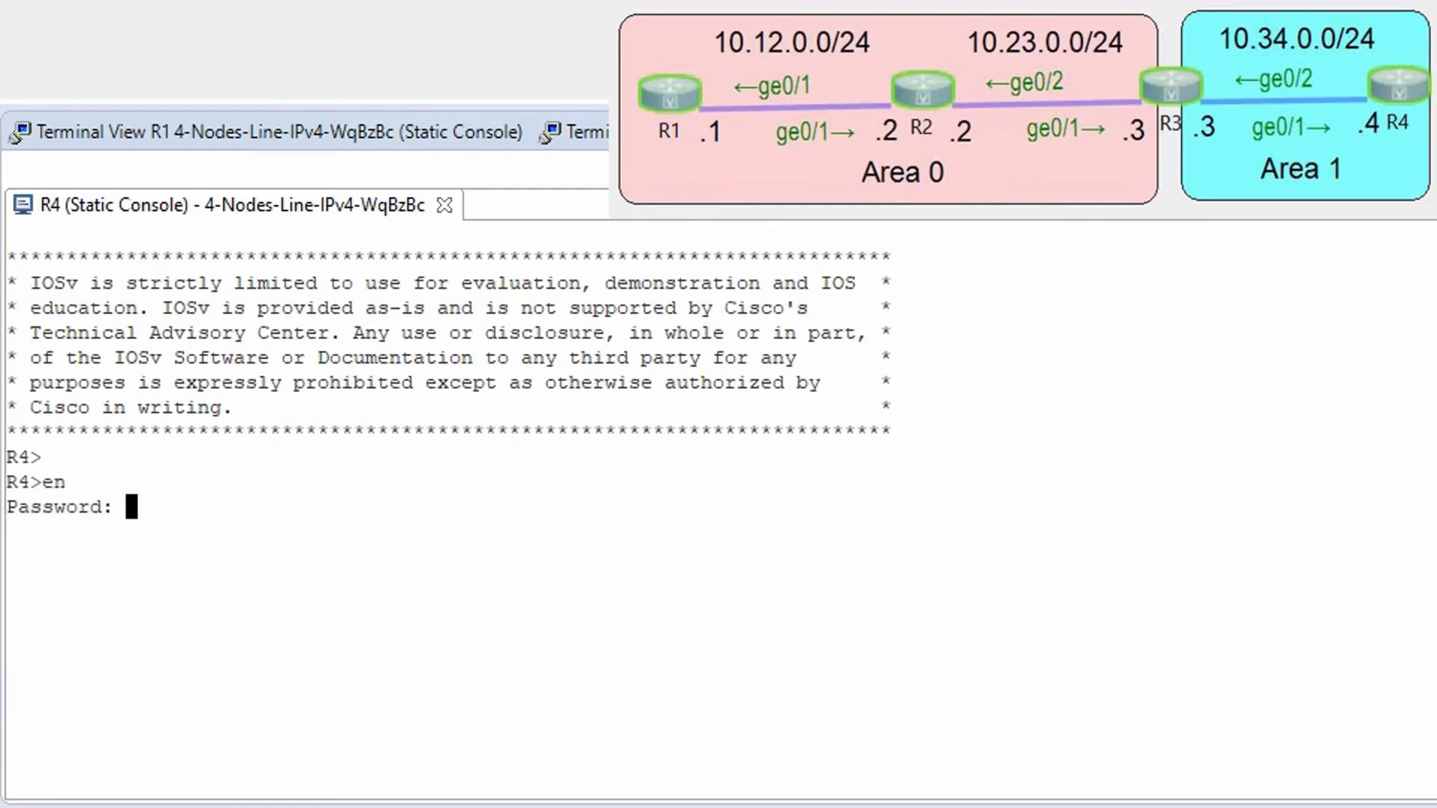
{"action": "key", "text": "Return"}
{"action": "type", "text": "sh ip int br"}
{"action": "key", "text": "Return"}
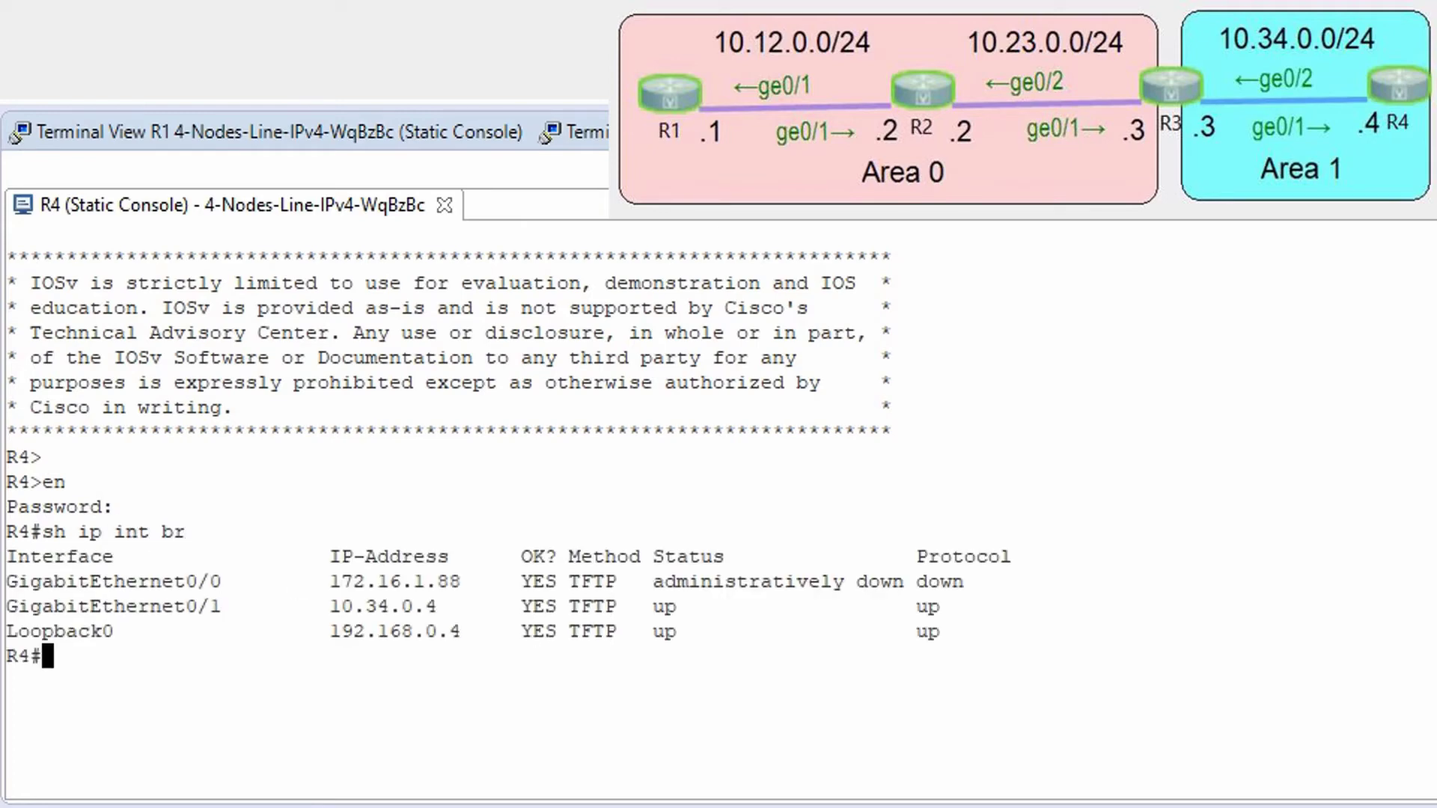
Enter global configuration mode on R4 and start OSPF process 100
{"action": "type", "text": "conf t"}
{"action": "key", "text": "Return"}
{"action": "type", "text": "router"}
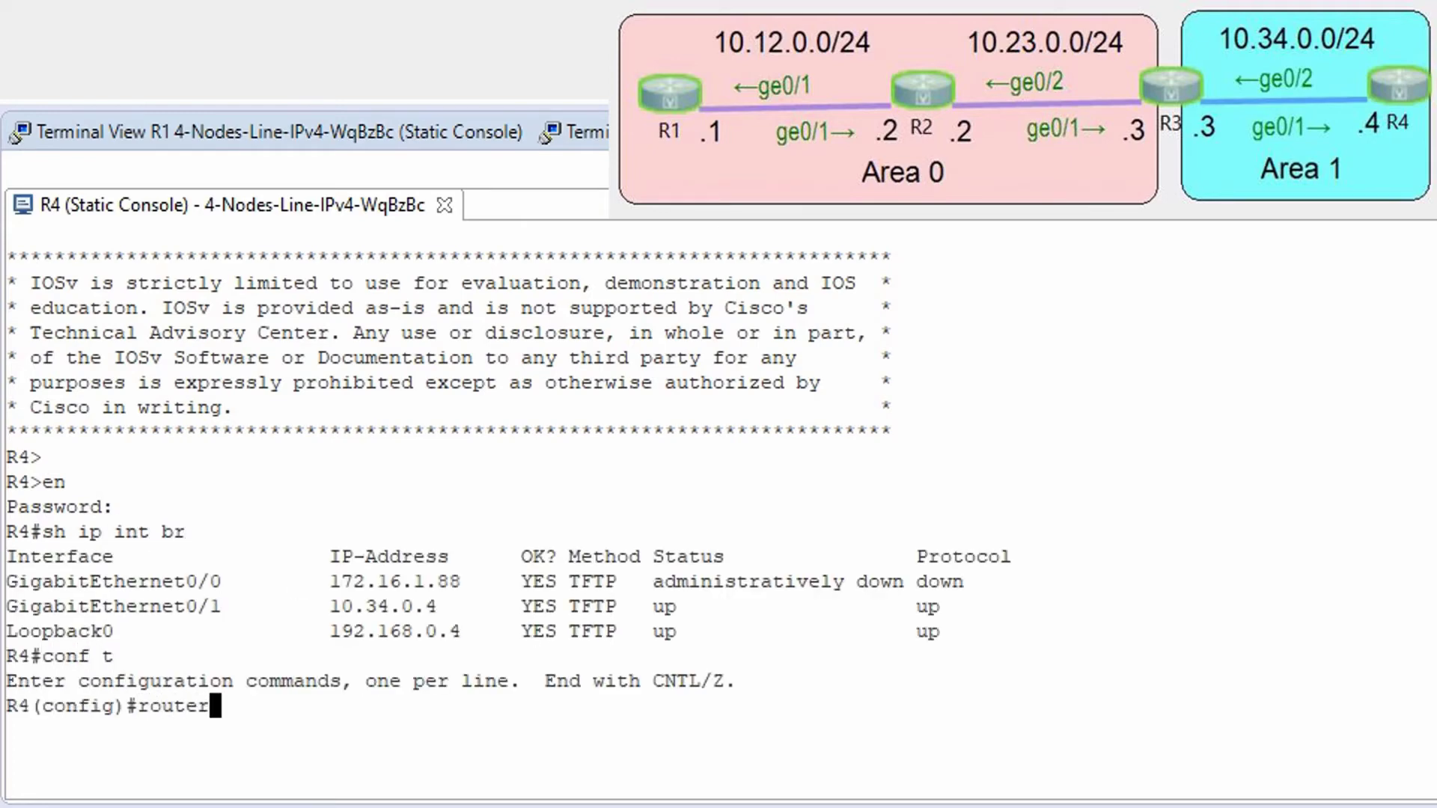
{"action": "key", "text": "Tab"}
{"action": "type", "text": "ospf 100"}
{"action": "key", "text": "Return"}
Set the OSPF router ID of R4 to 4.4.4.4
{"action": "type", "text": "router)#rout"}
{"action": "key", "text": "Tab"}
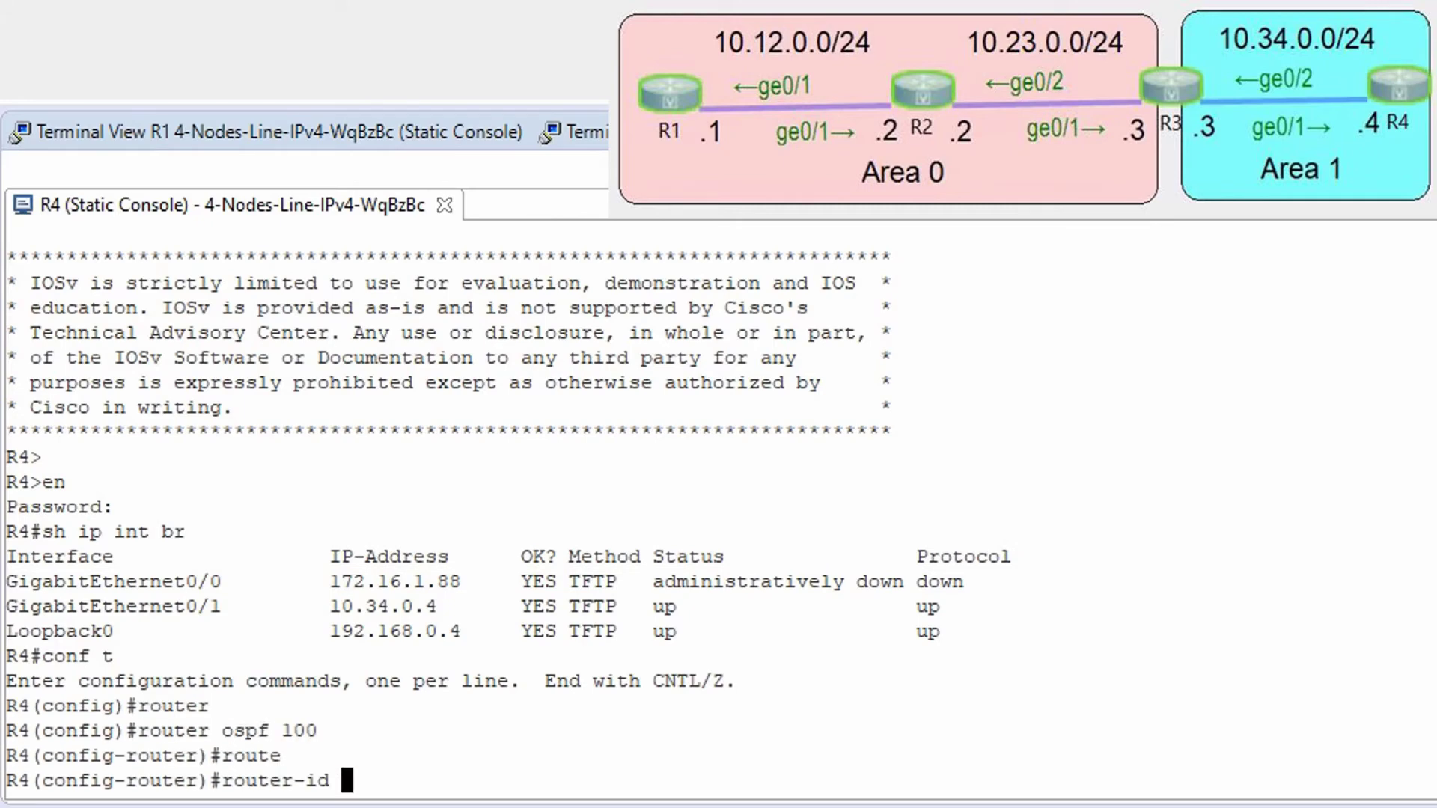
{"action": "type", "text": "4.4.4.44"}
{"action": "key", "text": "Return"}
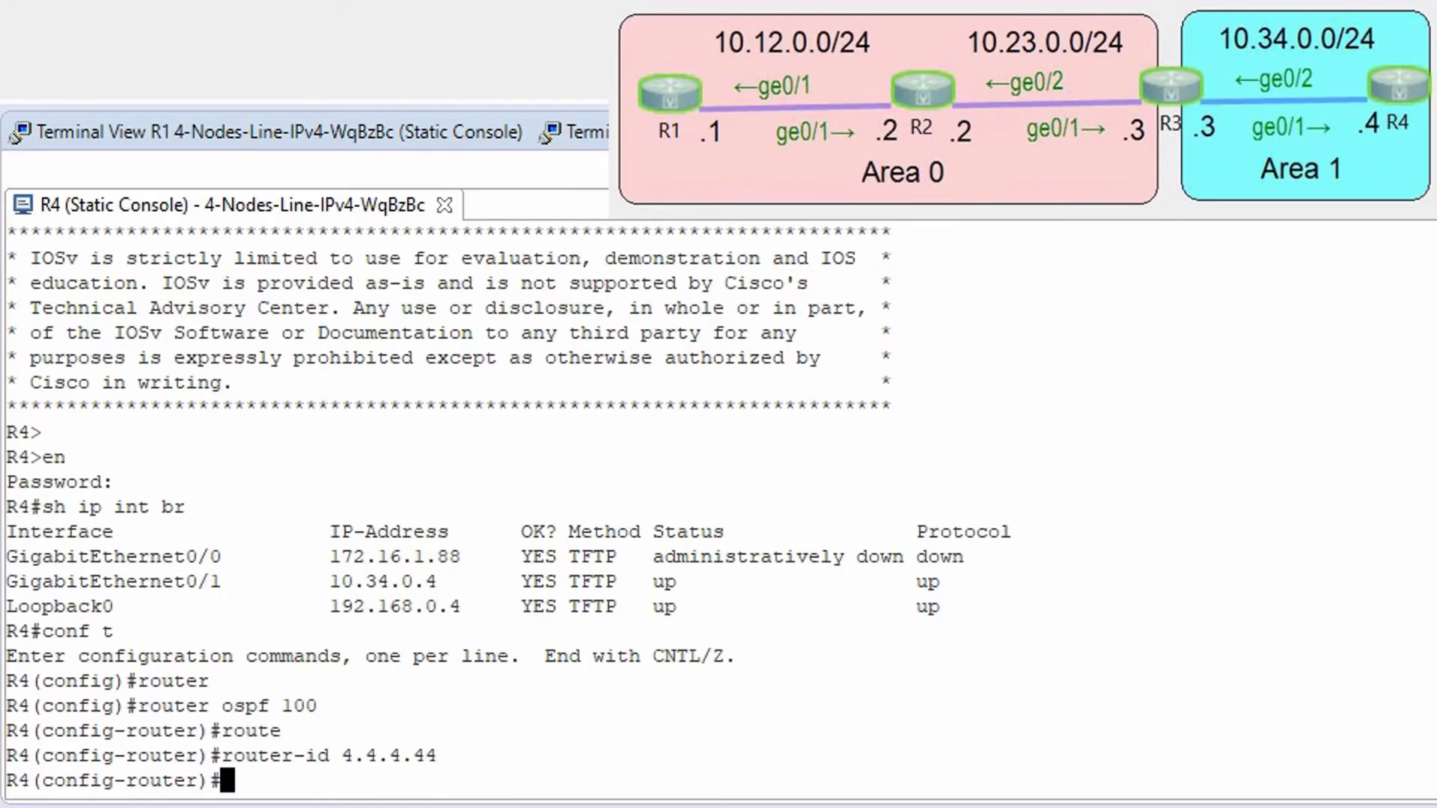
{"action": "key", "text": "Up"}
{"action": "key", "text": "BackSpace"}
{"action": "key", "text": "ctrl+a"}
{"action": "key", "text": "Return"}
Add network 10.34.0.0 with wildcard mask 0.0.0.255 to OSPF area 1 on R4
{"action": "type", "text": "net"}
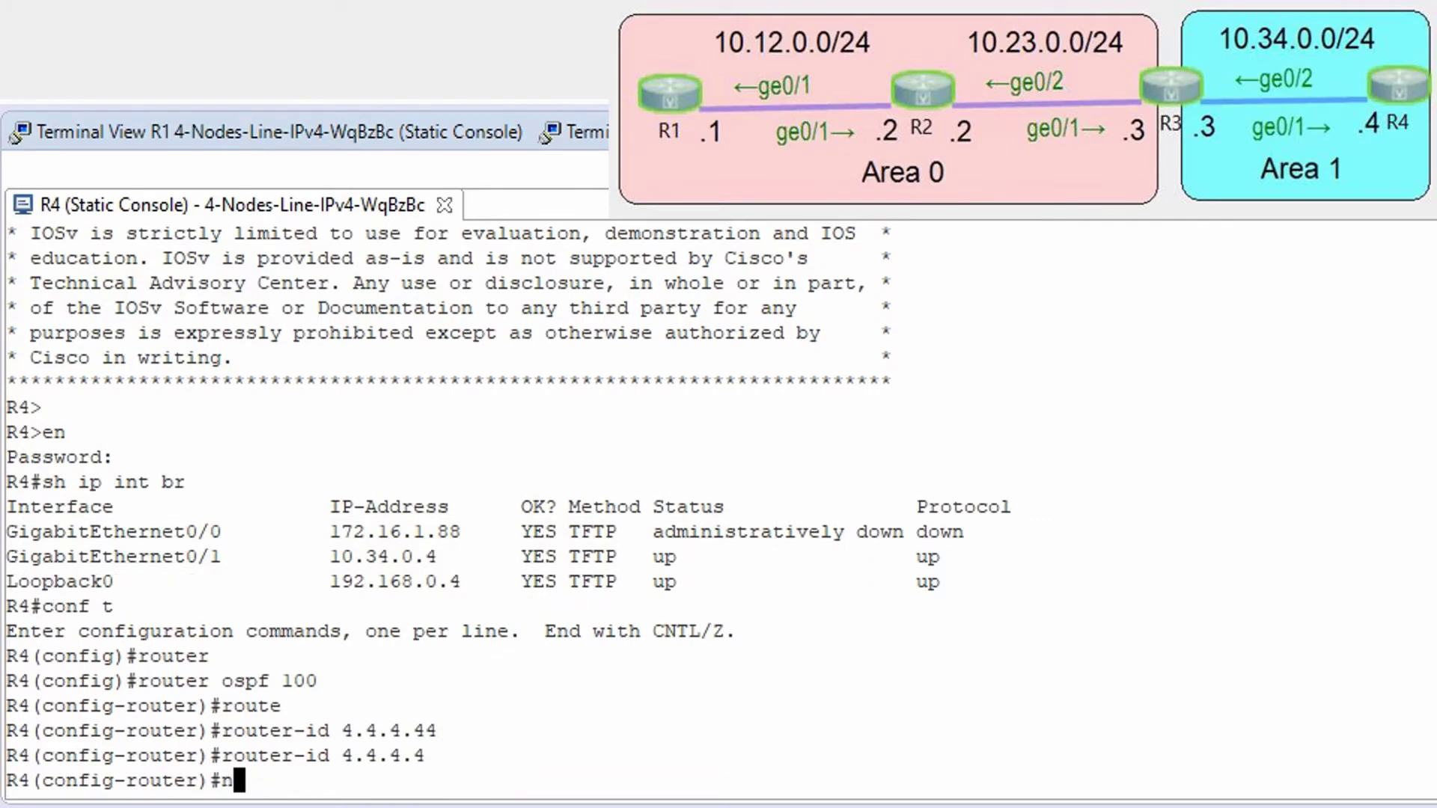
{"action": "key", "text": "Tab"}
{"action": "type", "text": "10."}
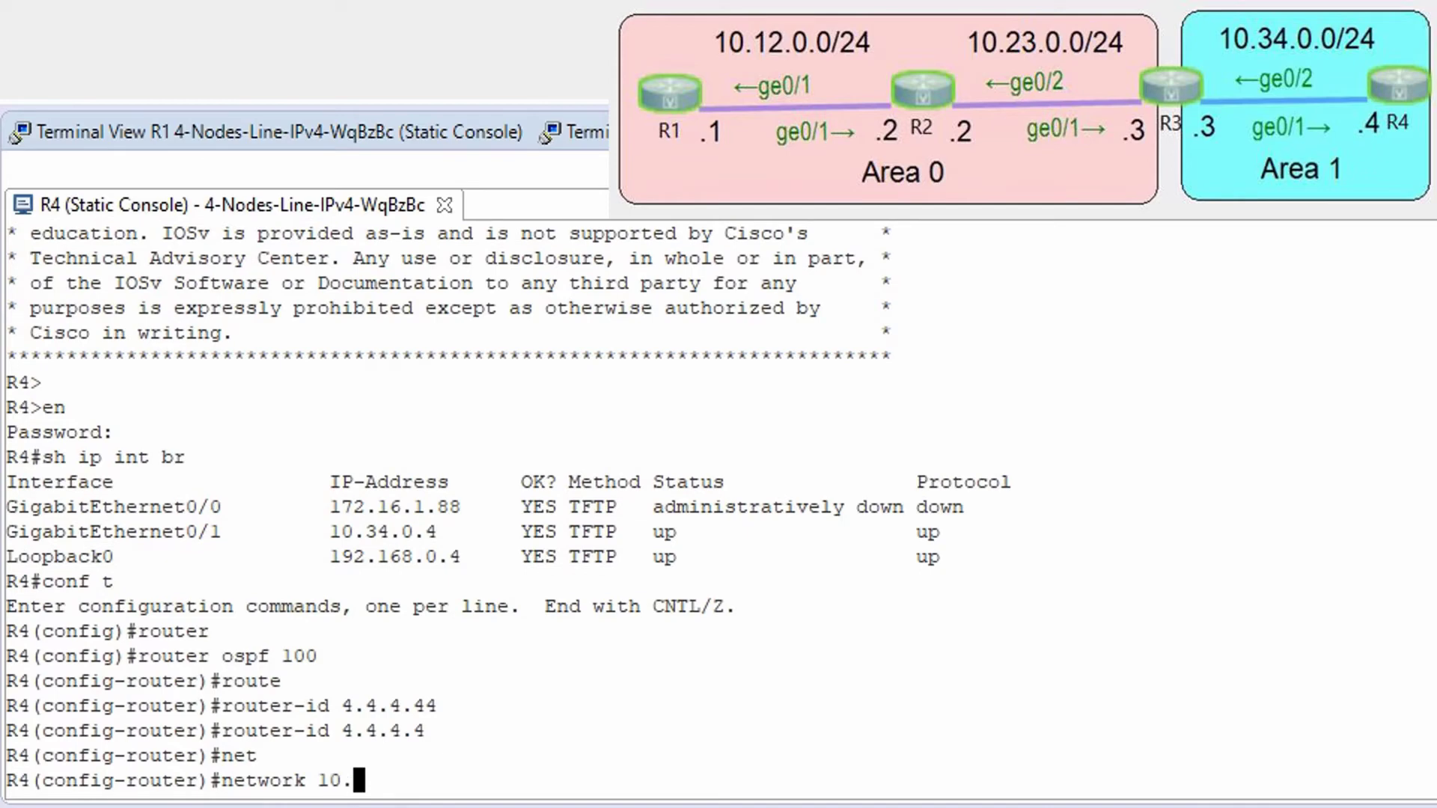
{"action": "type", "text": "34.0.0 0."}
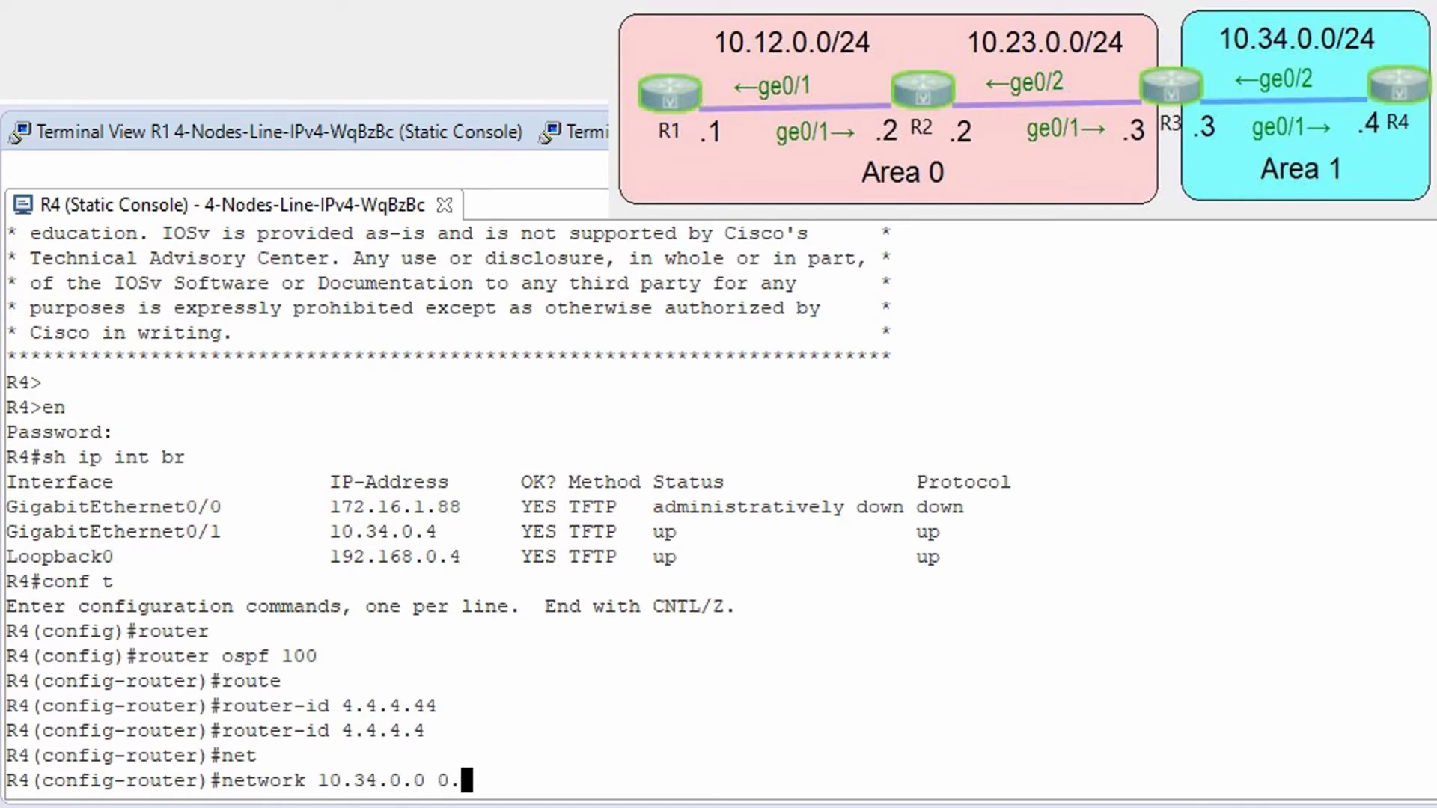
{"action": "type", "text": "0.0.255 "}
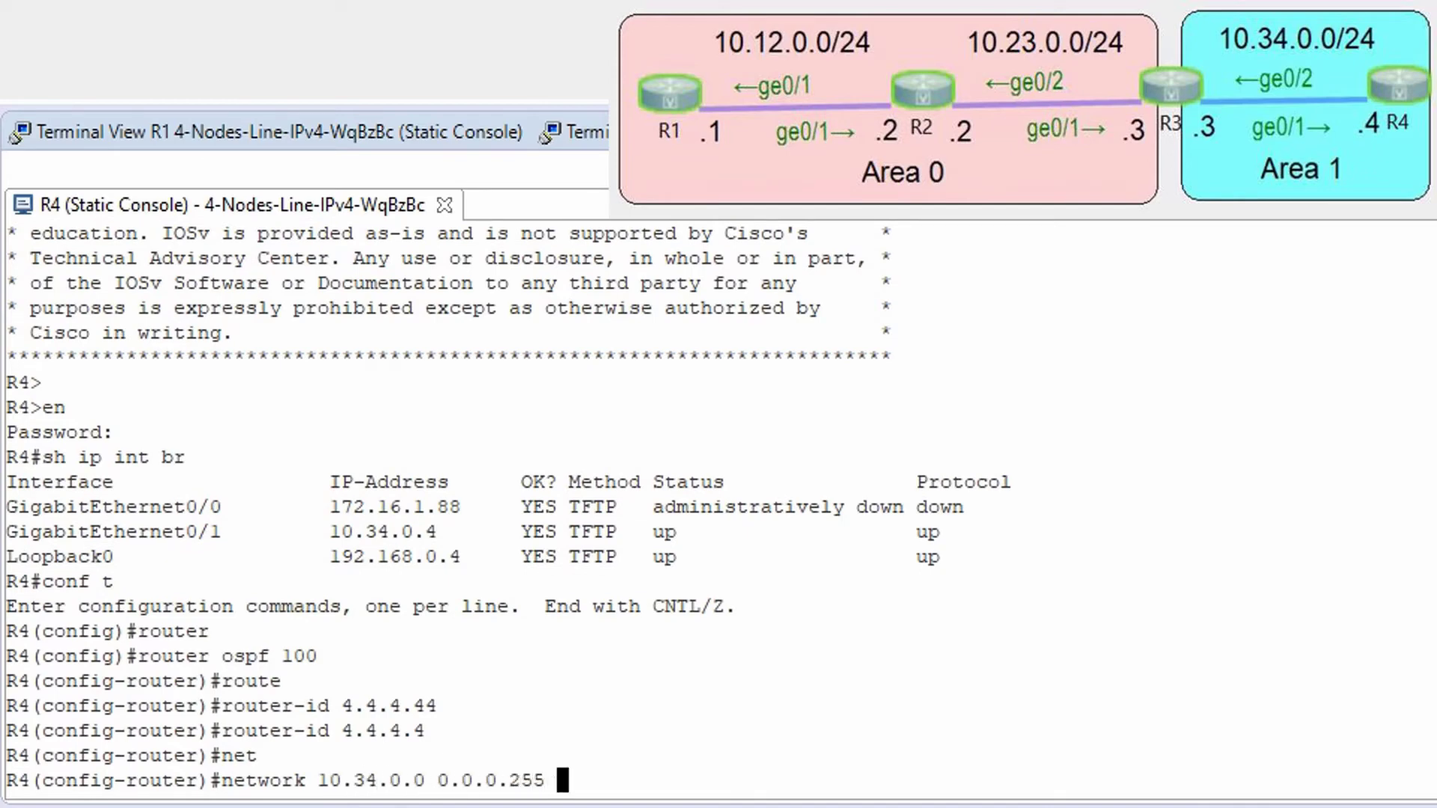
{"action": "type", "text": "area 1"}
{"action": "key", "text": "Return"}
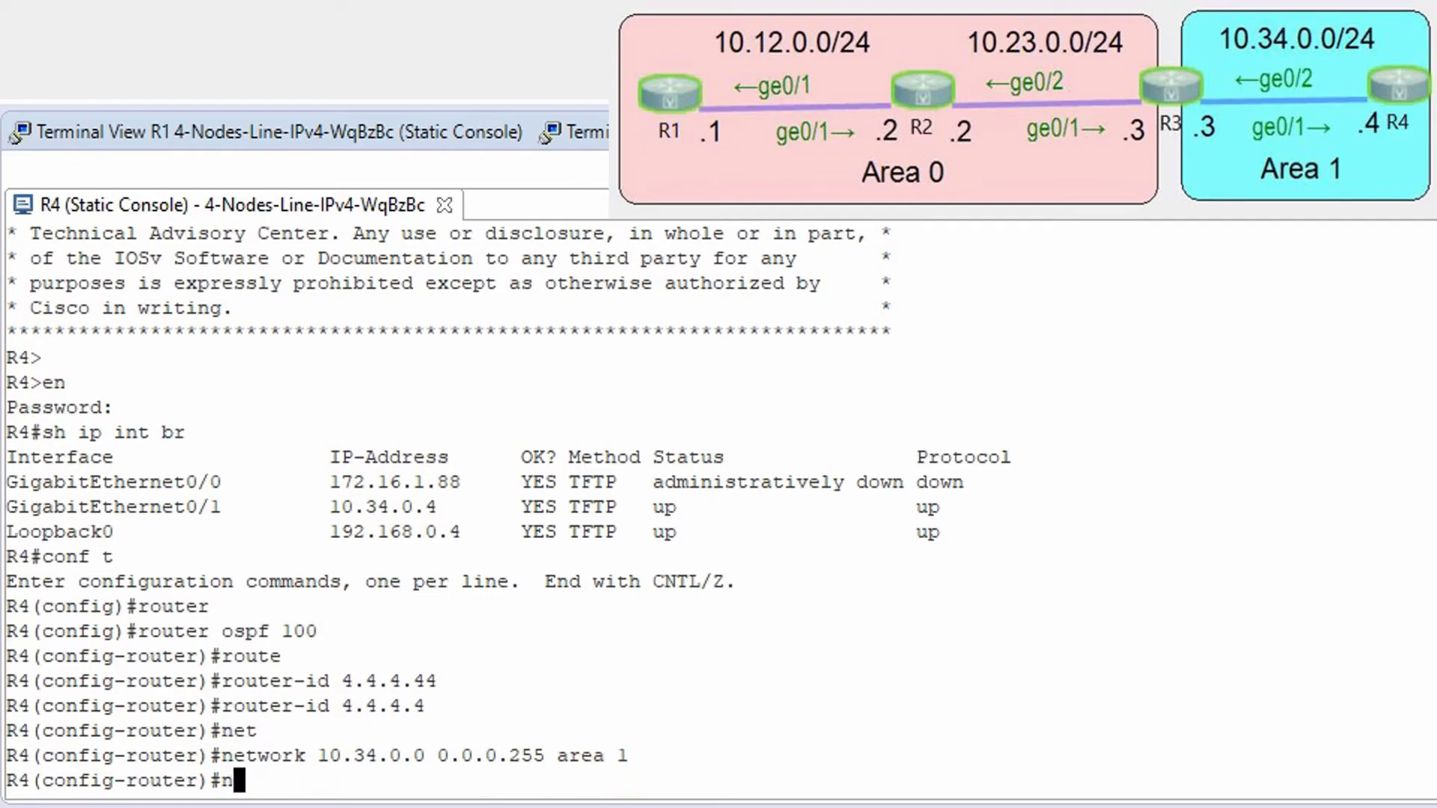
Add R4's loopback address 192.168.0.4 with wildcard mask 0.0.0.0 to OSPF area 1 and exit configuration mode
{"action": "type", "text": "net"}
{"action": "key", "text": "Tab"}
{"action": "type", "text": "10"}
{"action": "key", "text": "BackSpace"}
{"action": "key", "text": "BackSpace"}
{"action": "type", "text": "192"}
{"action": "key", "text": "BackSpace"}
{"action": "key", "text": "BackSpace"}
{"action": "key", "text": "BackSpace"}
{"action": "type", "text": "192.168."}
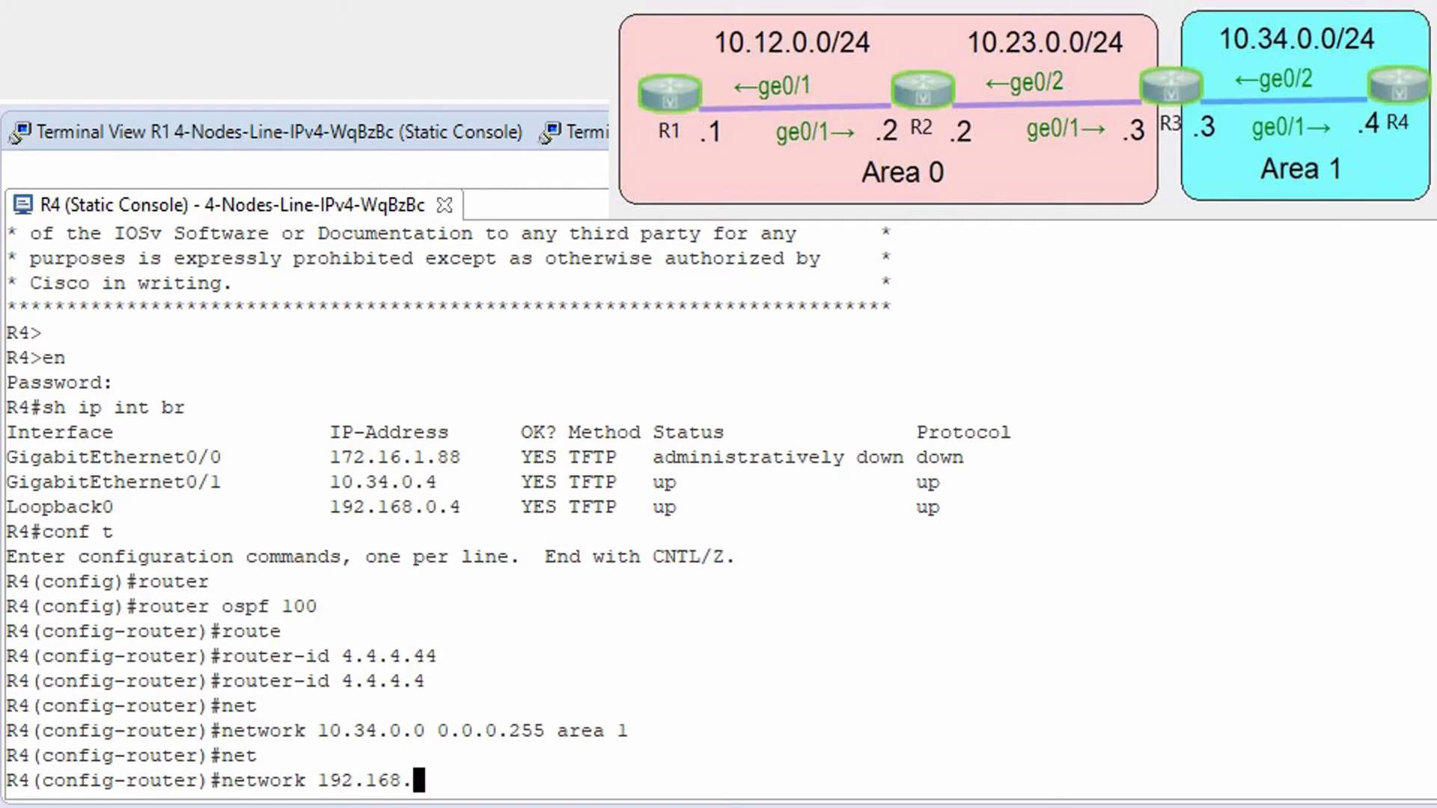
{"action": "type", "text": "0.4 0"}
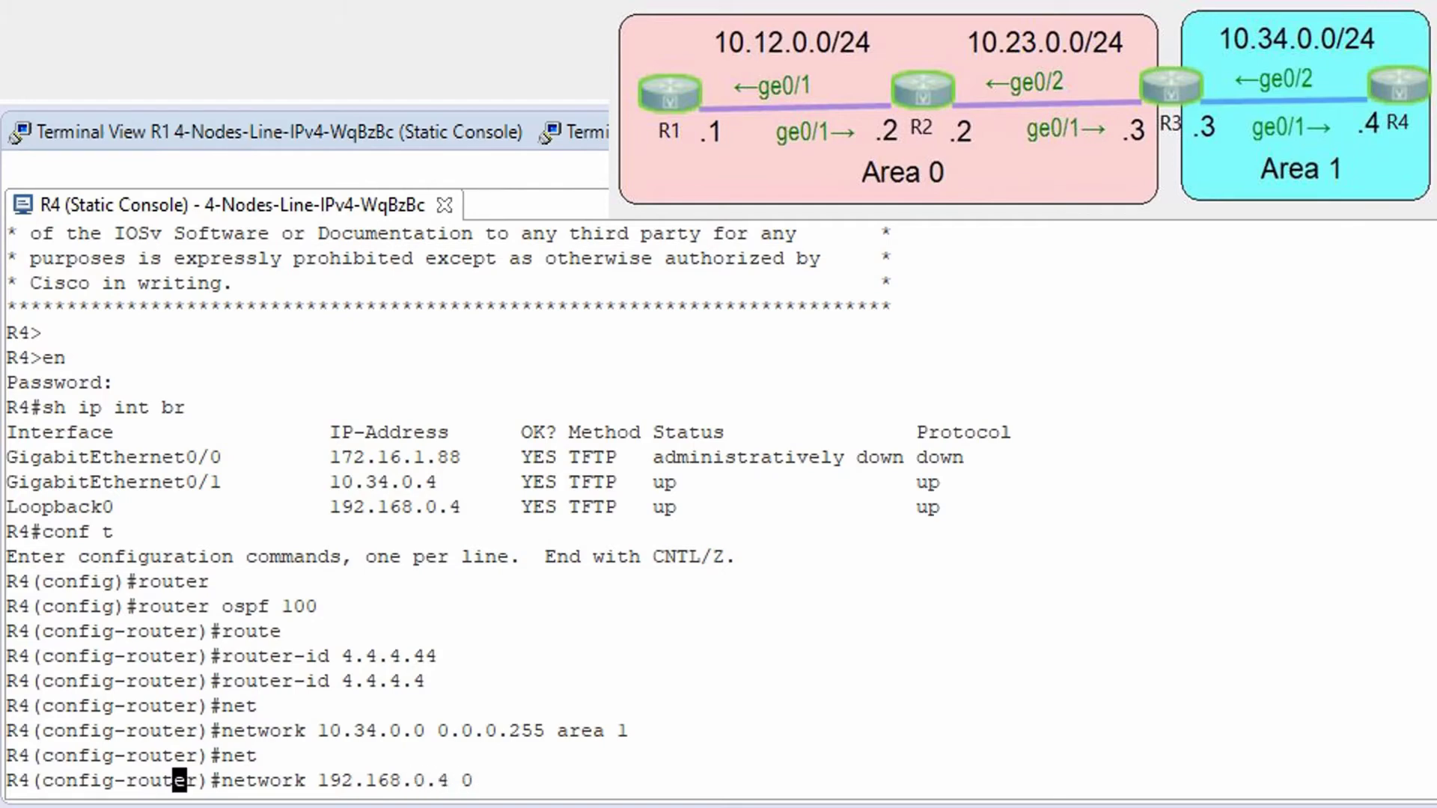
{"action": "type", "text": ".0.0.0 ar"}
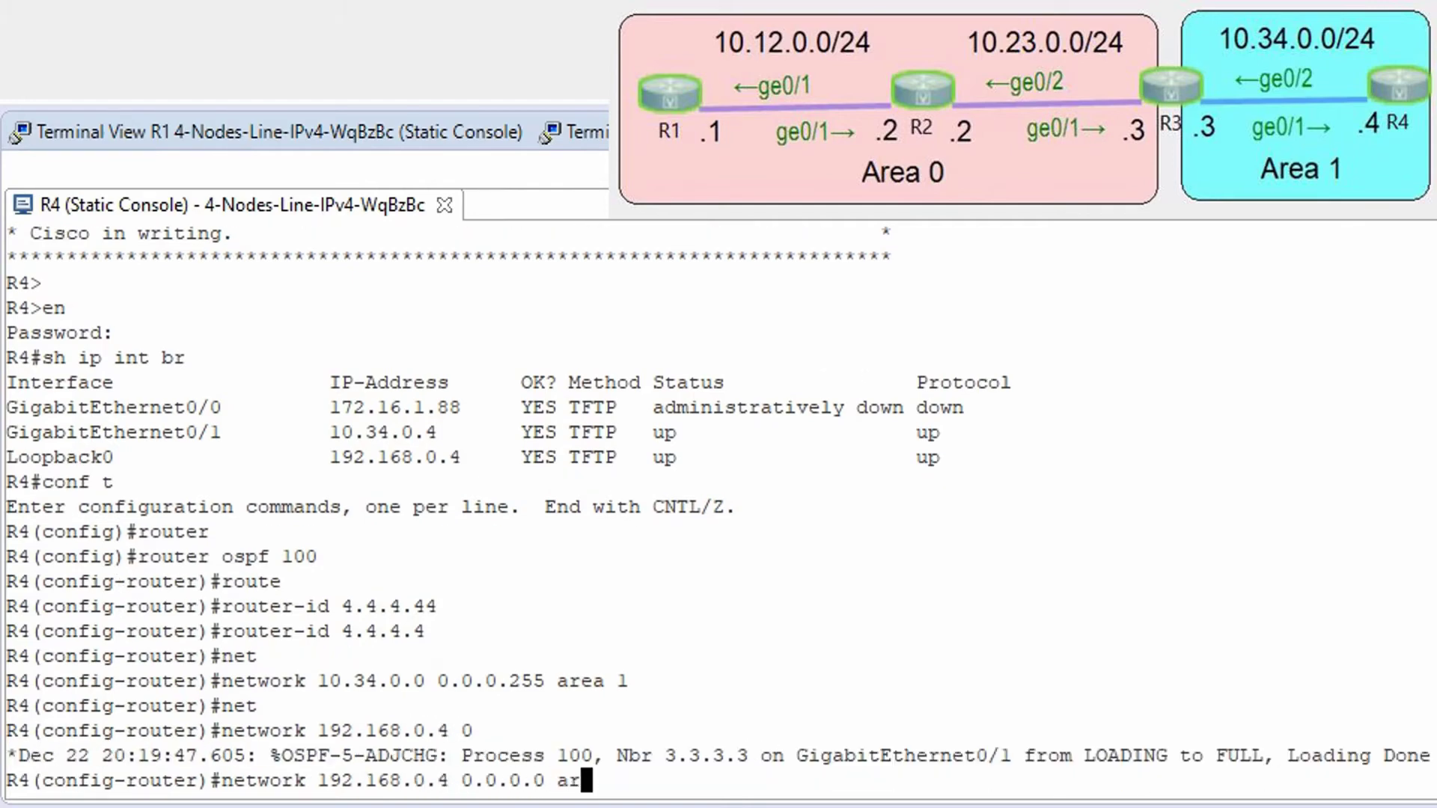
{"action": "type", "text": "ea 1"}
{"action": "key", "text": "Return"}
{"action": "type", "text": "end"}
{"action": "key", "text": "Return"}
Display R4's OSPF neighbor table and examine the neighbor's ID, state and address
{"action": "type", "text": "sh "}
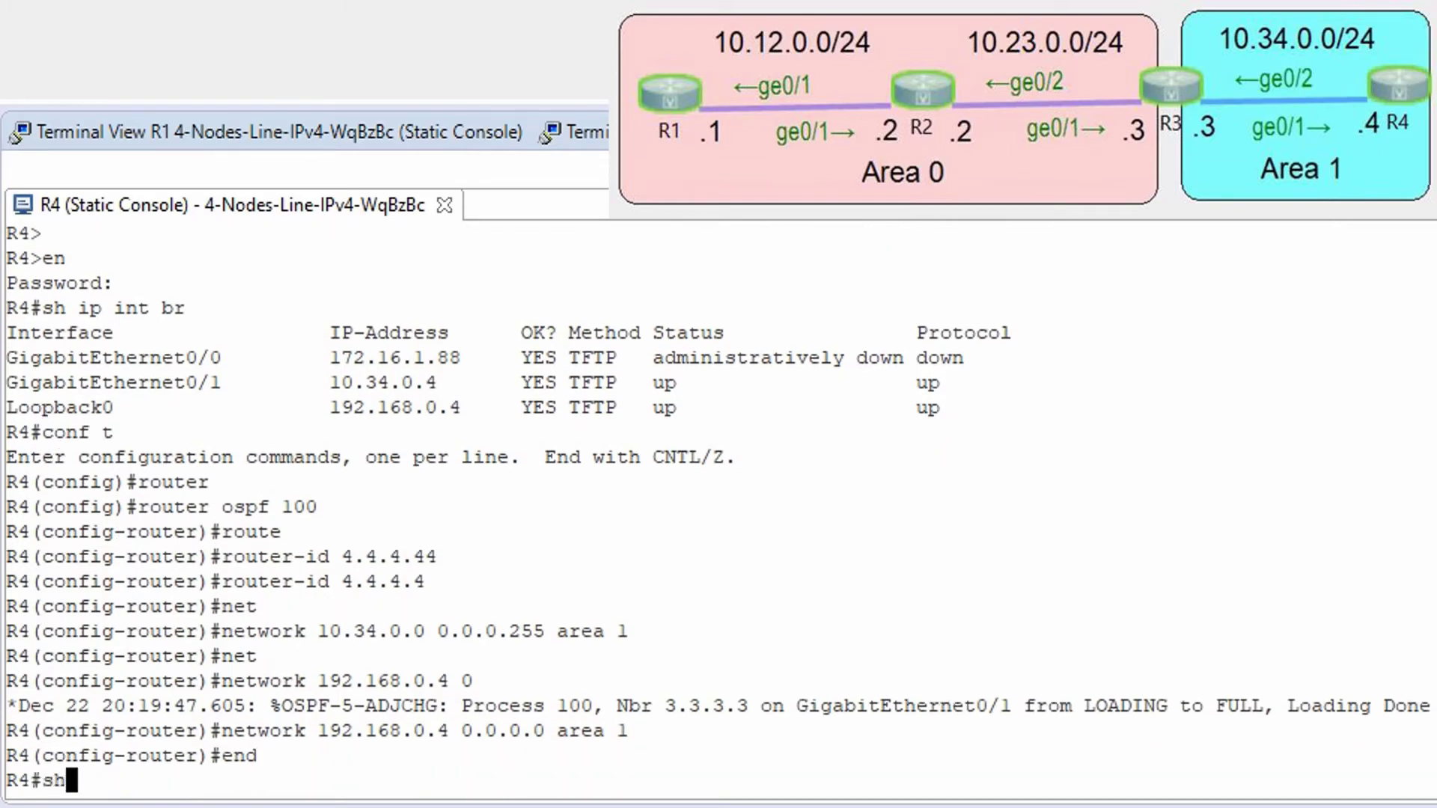
{"action": "type", "text": "ip os"}
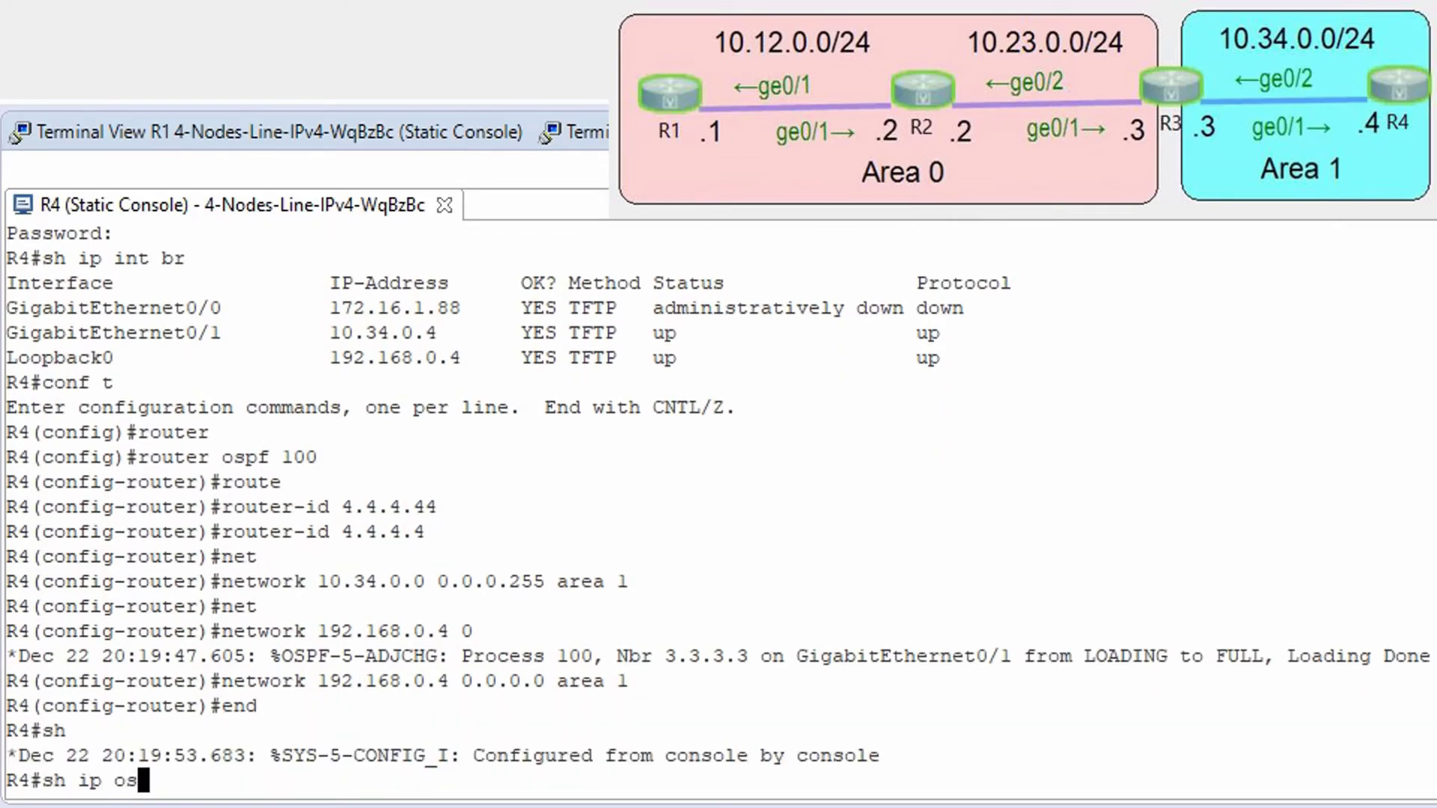
{"action": "type", "text": "fpf"}
{"action": "key", "text": "Tab"}
{"action": "type", "text": "ne"}
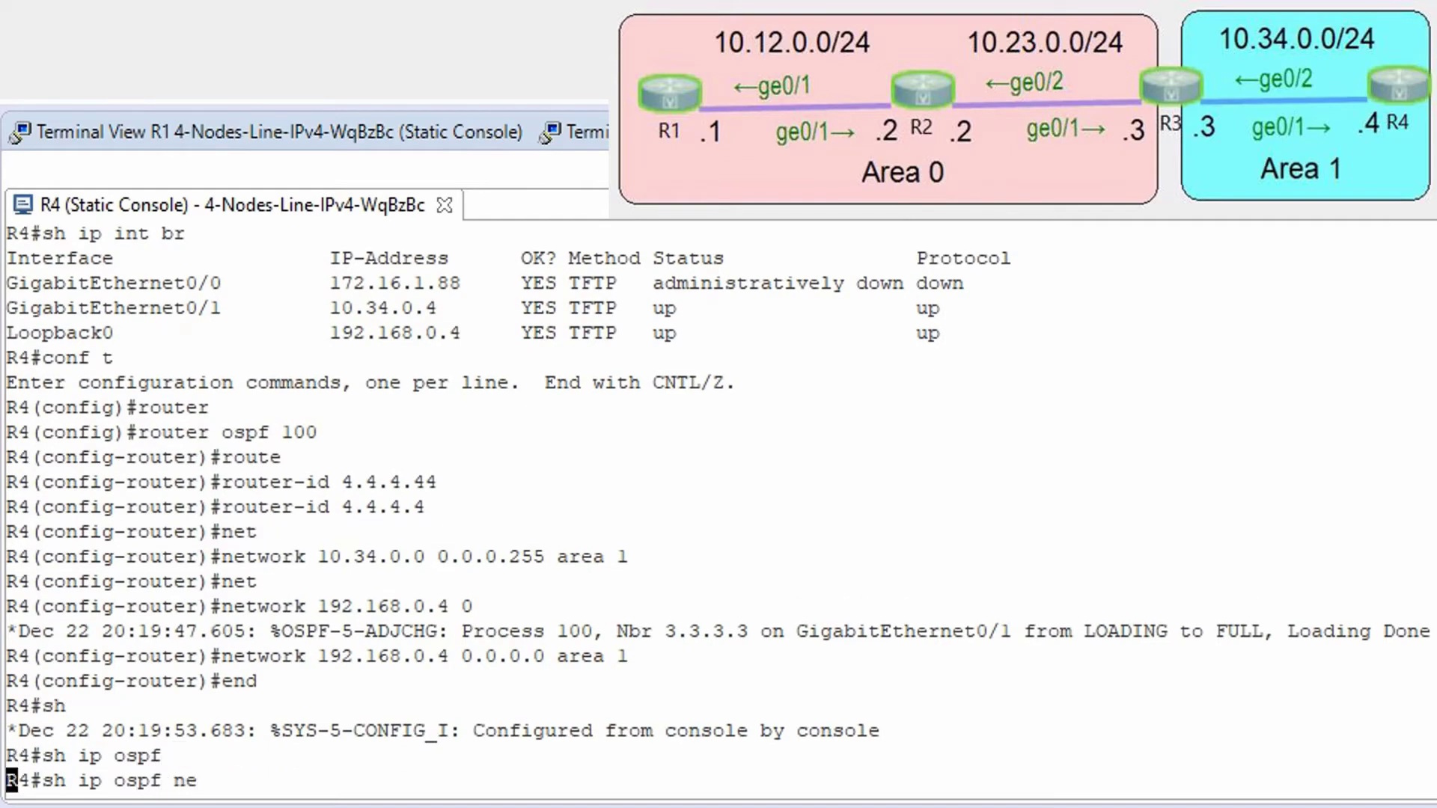
{"action": "key", "text": "Tab"}
{"action": "key", "text": "Return"}
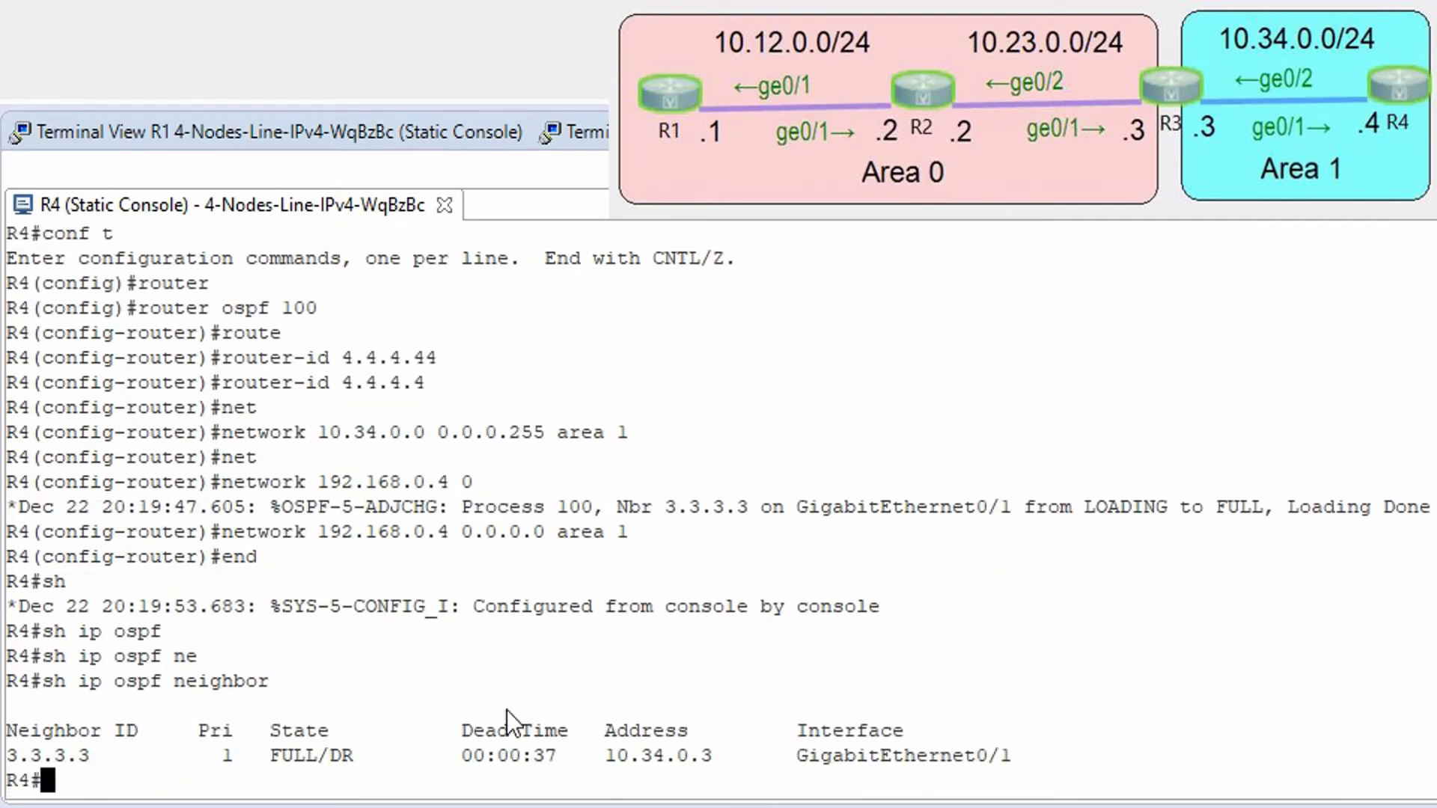
{"action": "left_click_drag", "start_coordinate": [90, 758], "coordinate": [753, 767]}
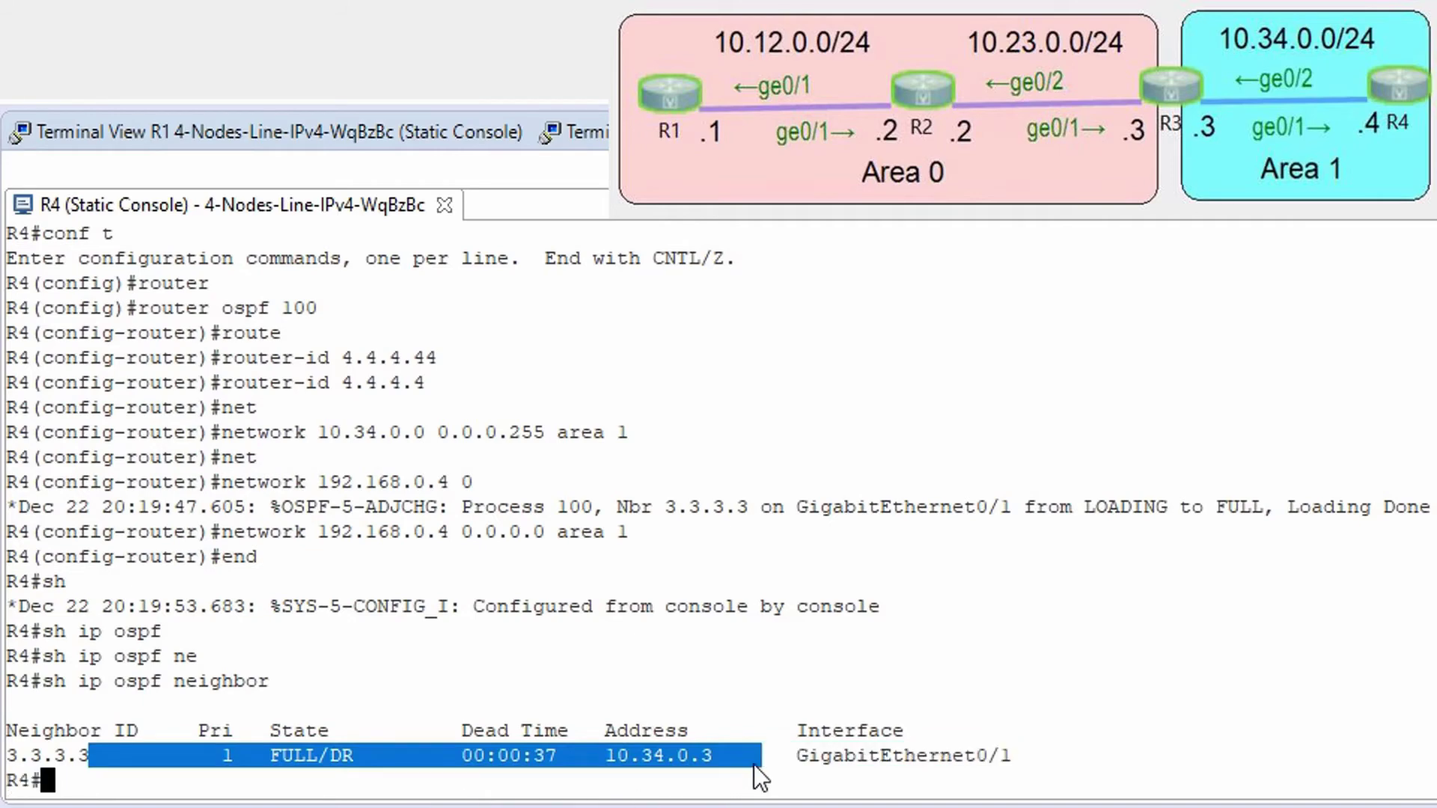
{"action": "left_click", "coordinate": [42, 756]}
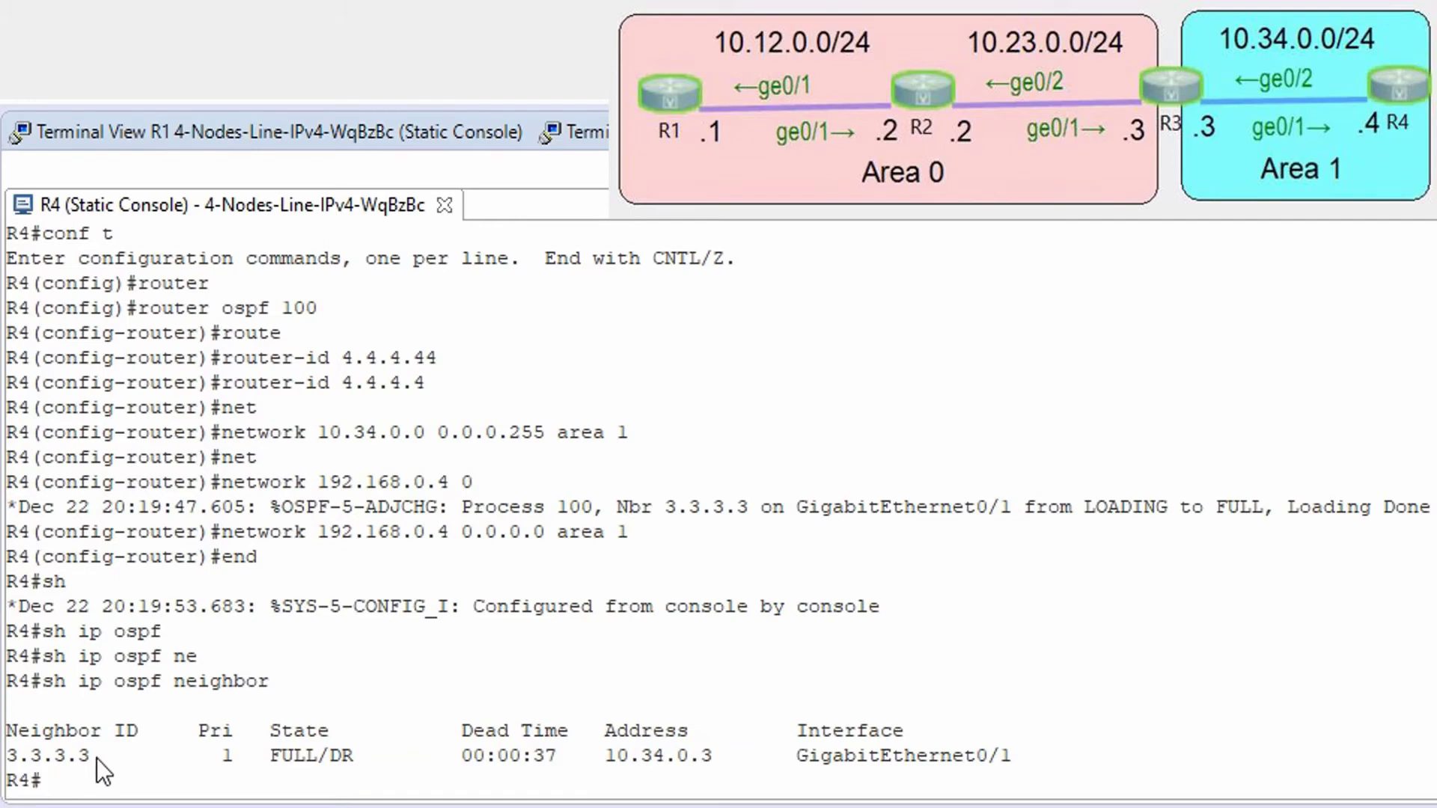
Display the full IP routing table on R4
{"action": "type", "text": "sh"}
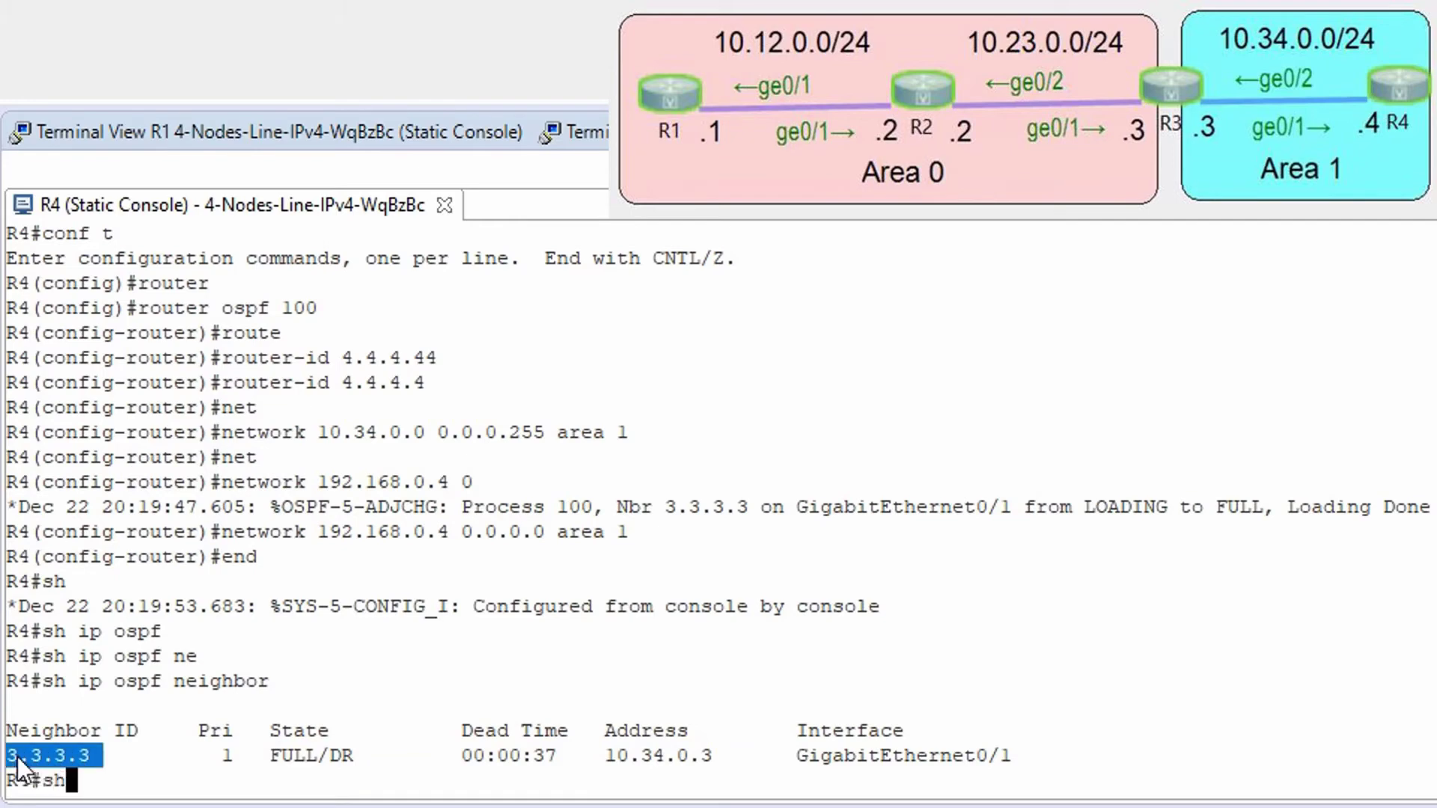
{"action": "type", "text": "ow ip route"}
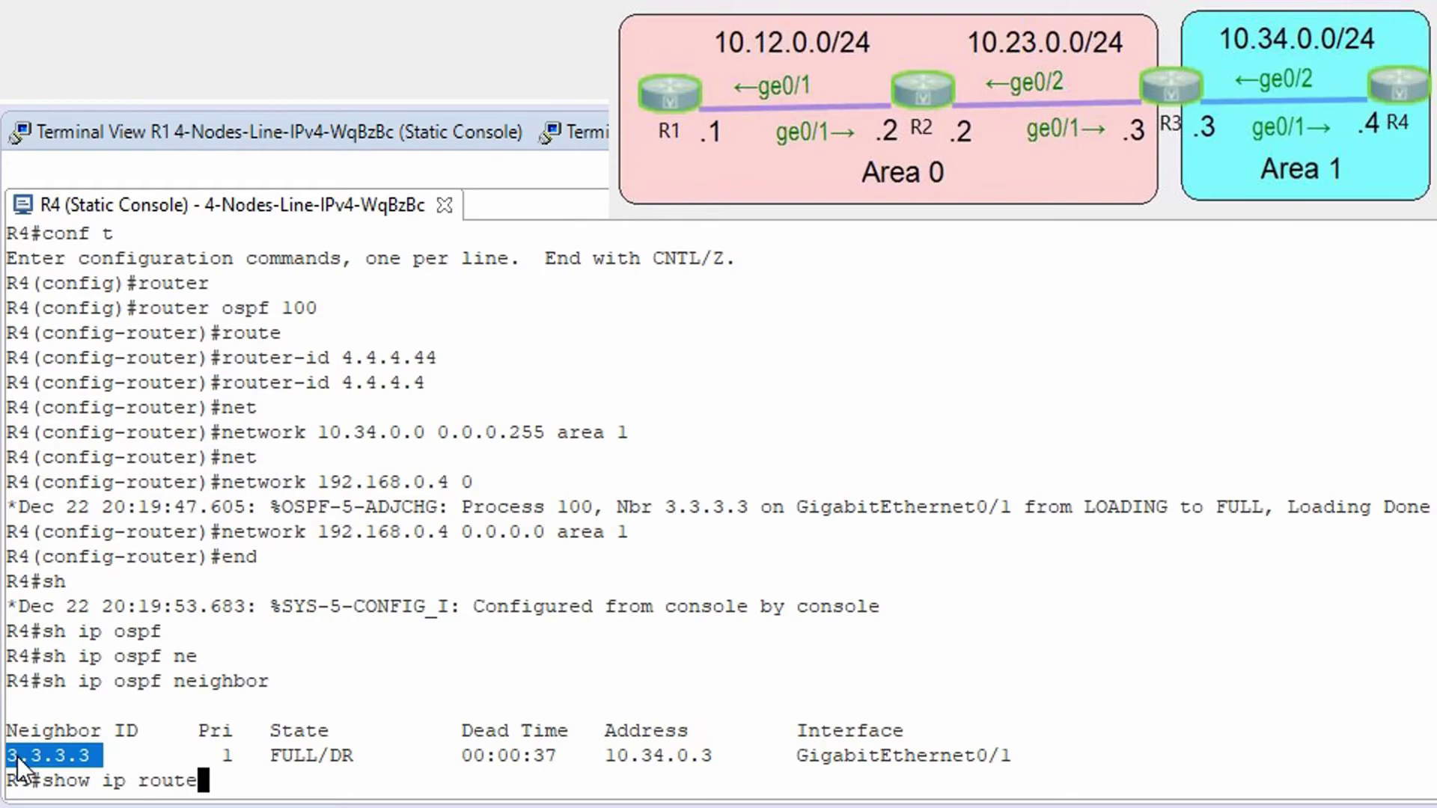
{"action": "key", "text": "Return"}
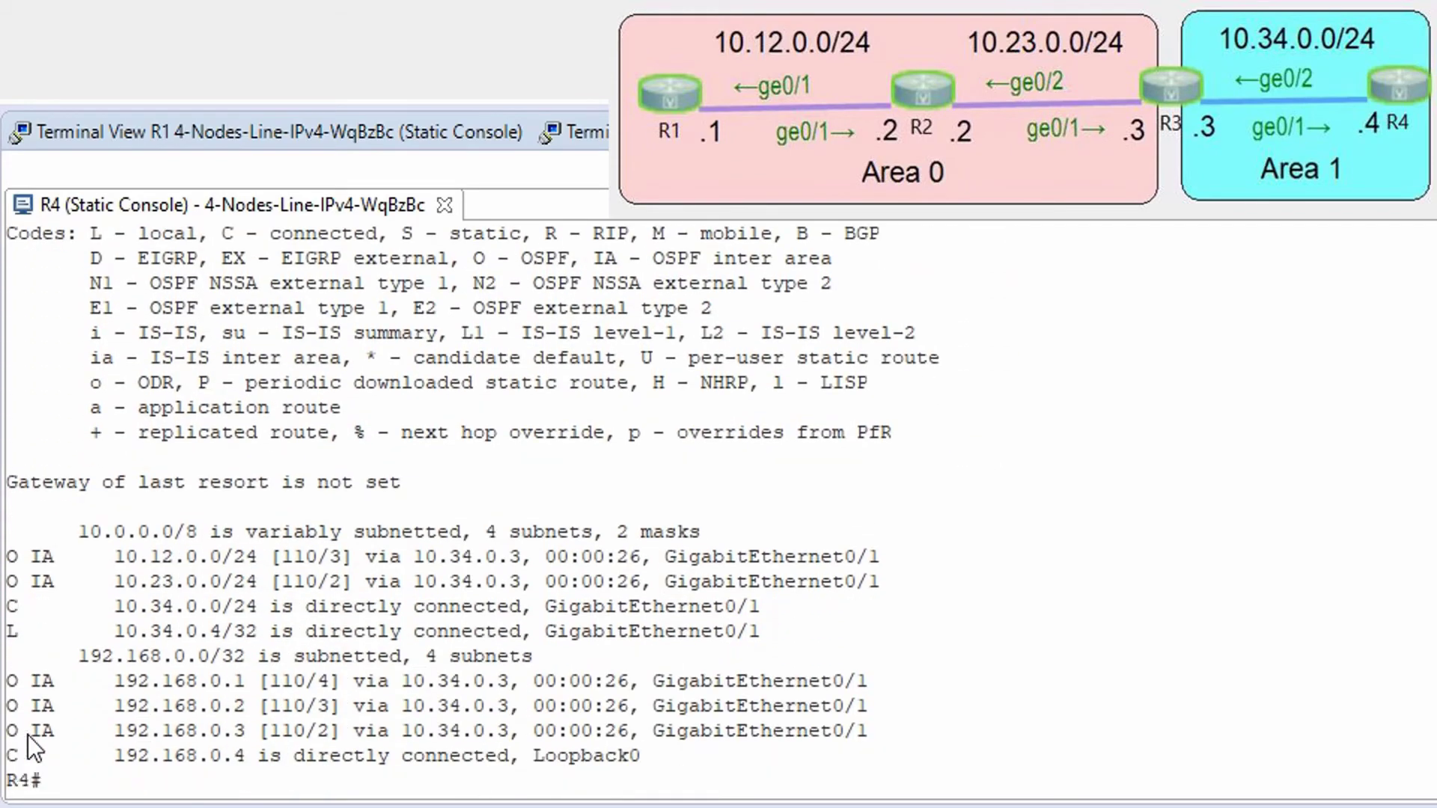
Display only the OSPF routes on R4 and examine the inter-area entries for the area 0 networks
{"action": "key", "text": "Up"}
{"action": "type", "text": "os"}
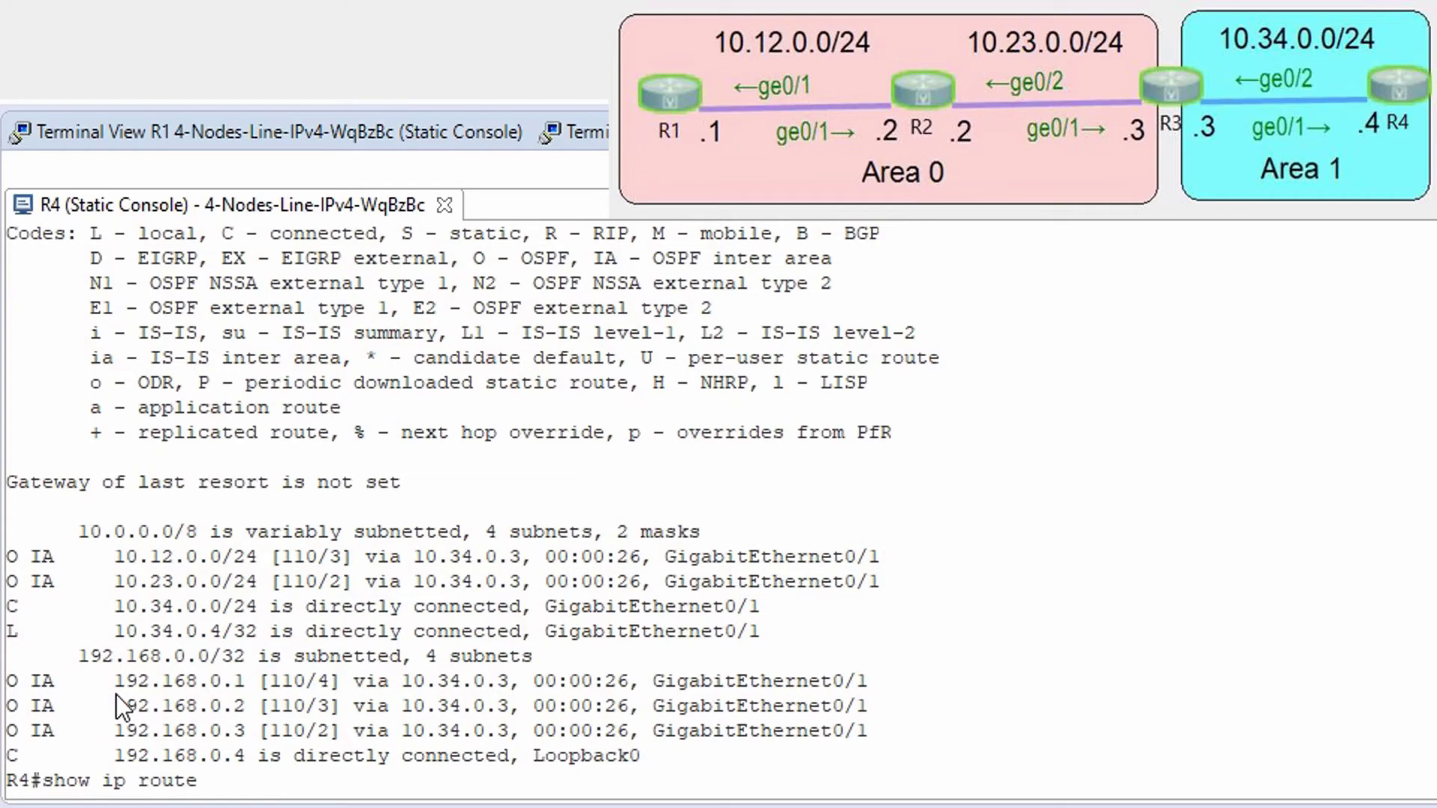
{"action": "type", "text": "pf"}
{"action": "key", "text": "Return"}
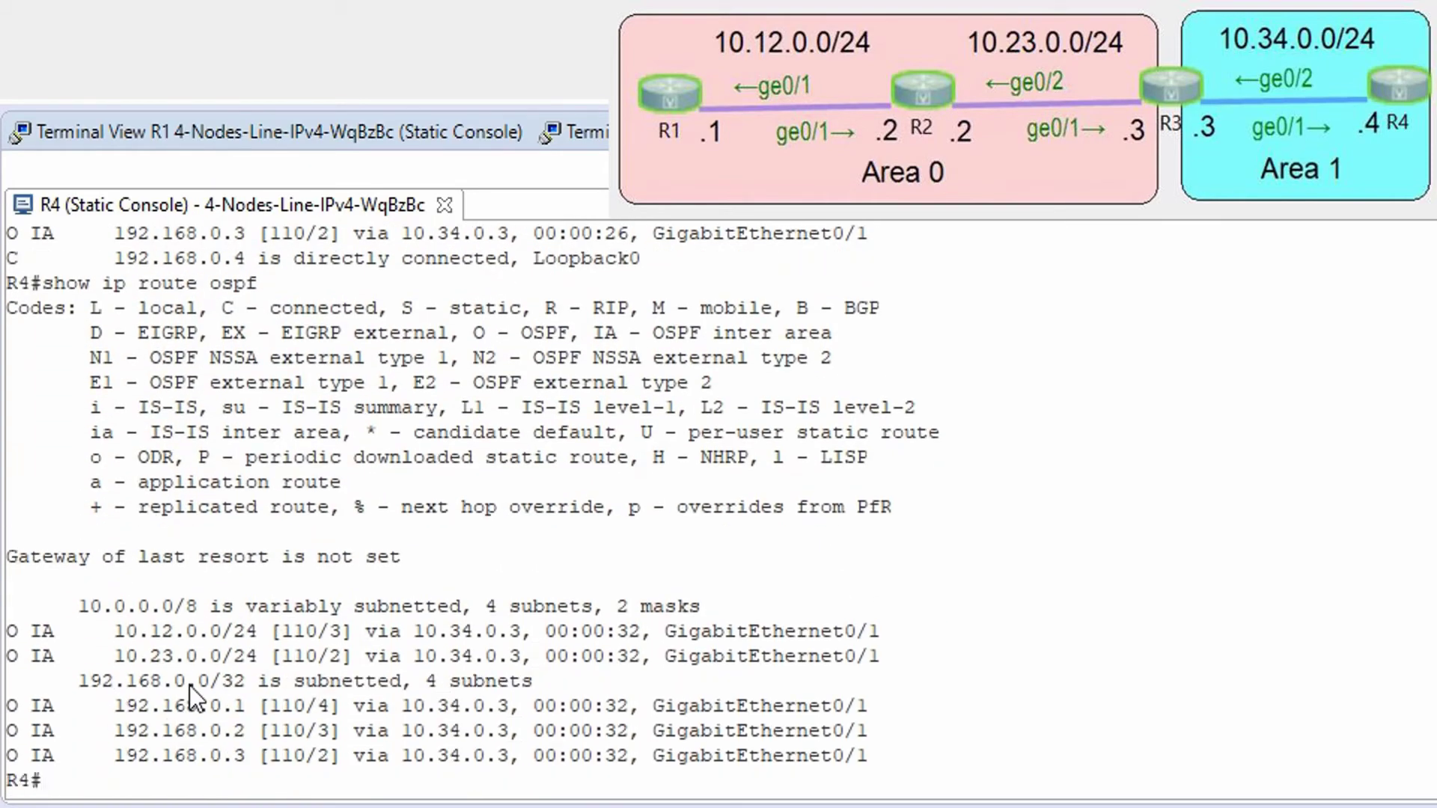
{"action": "left_click_drag", "start_coordinate": [114, 632], "coordinate": [223, 631]}
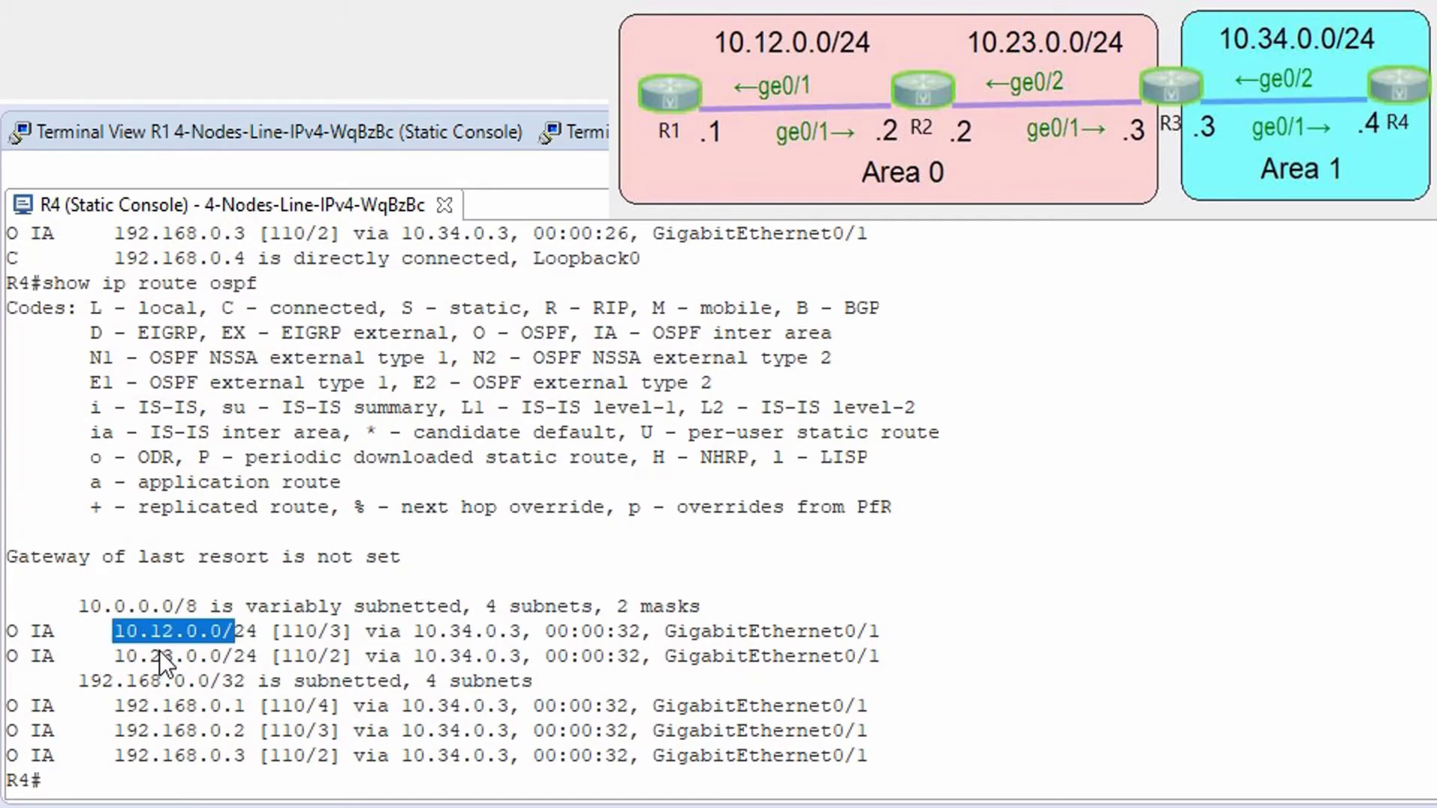
{"action": "left_click_drag", "start_coordinate": [156, 662], "coordinate": [186, 681]}
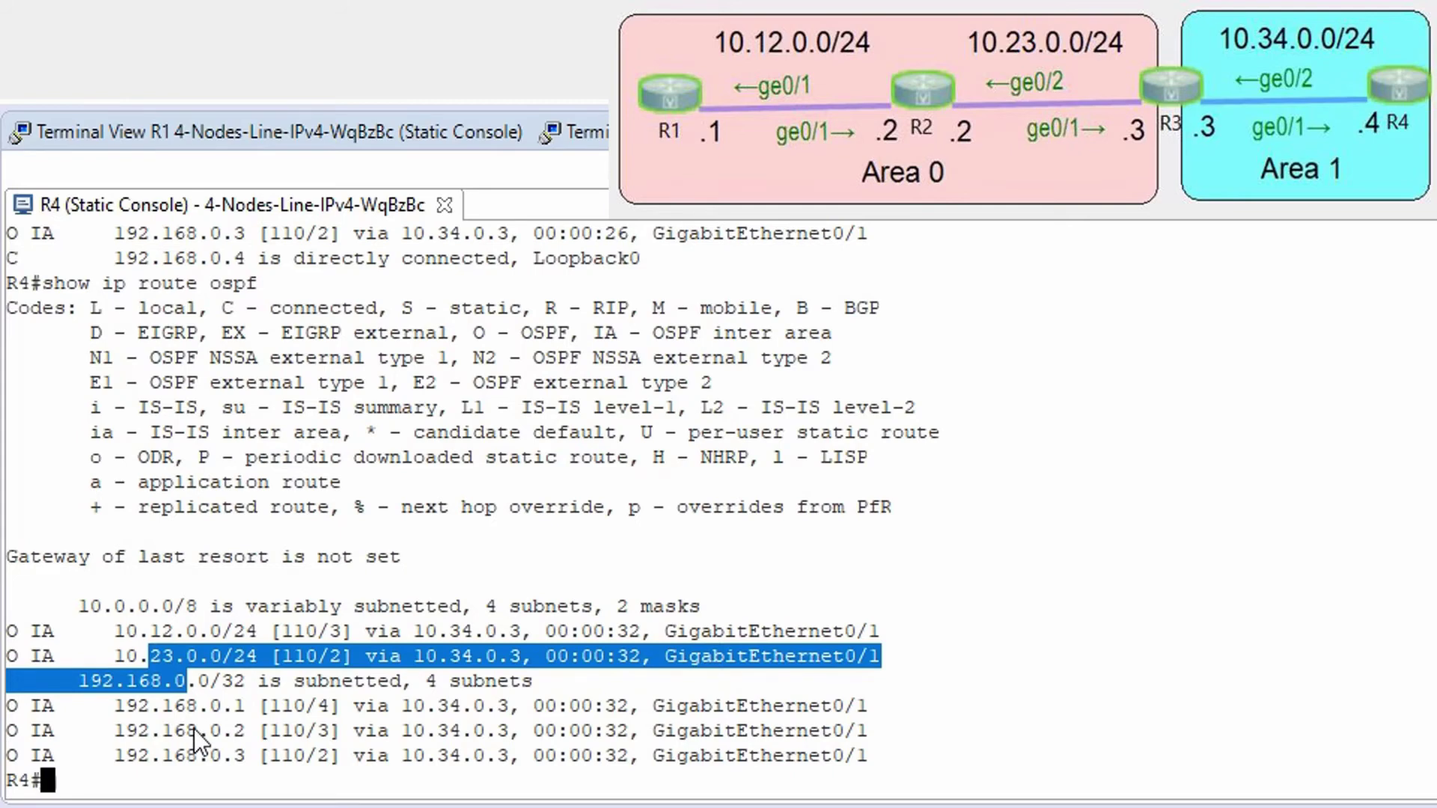
Display R4's complete OSPF process details and check the reference bandwidth unit
{"action": "type", "text": "show ip ospf"}
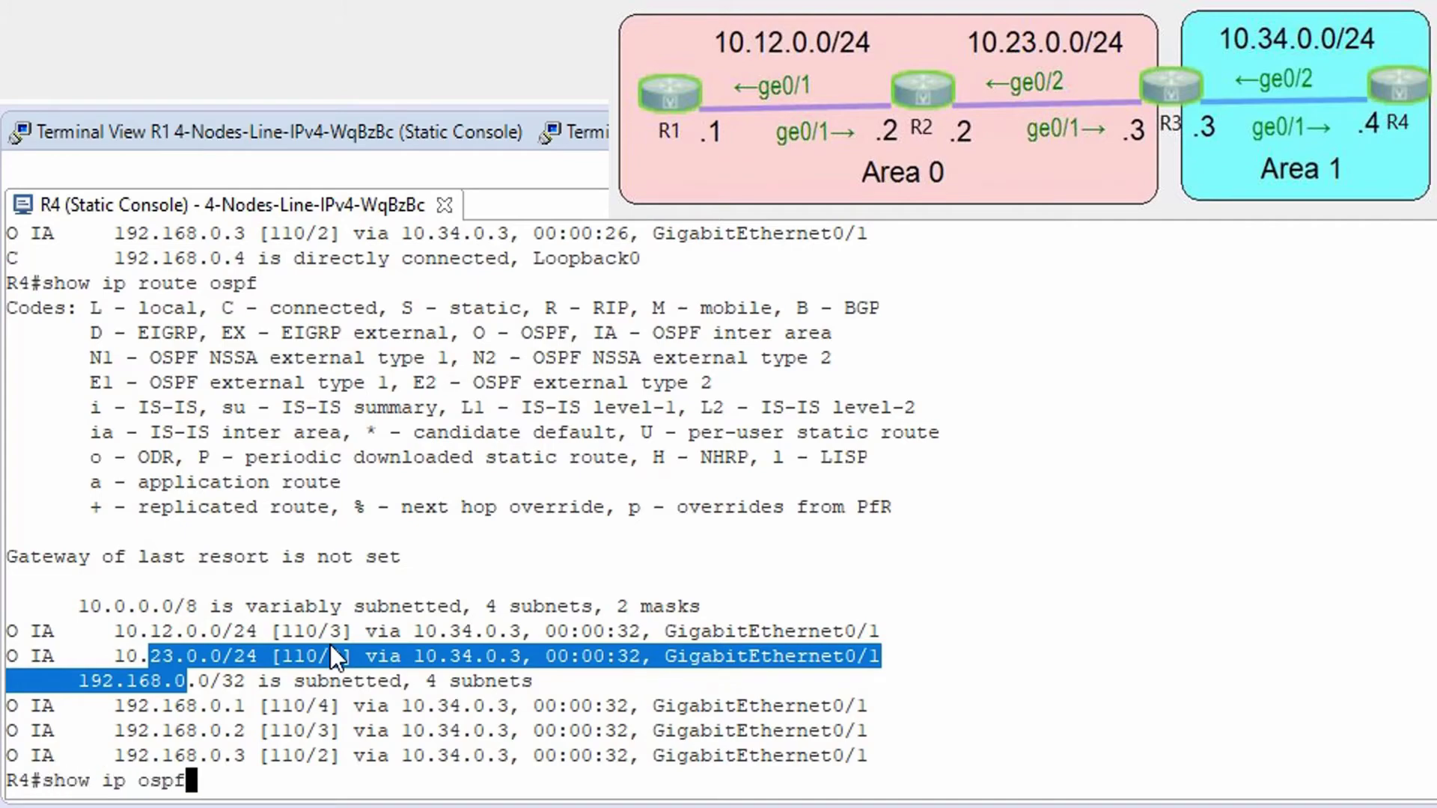
{"action": "key", "text": "Return"}
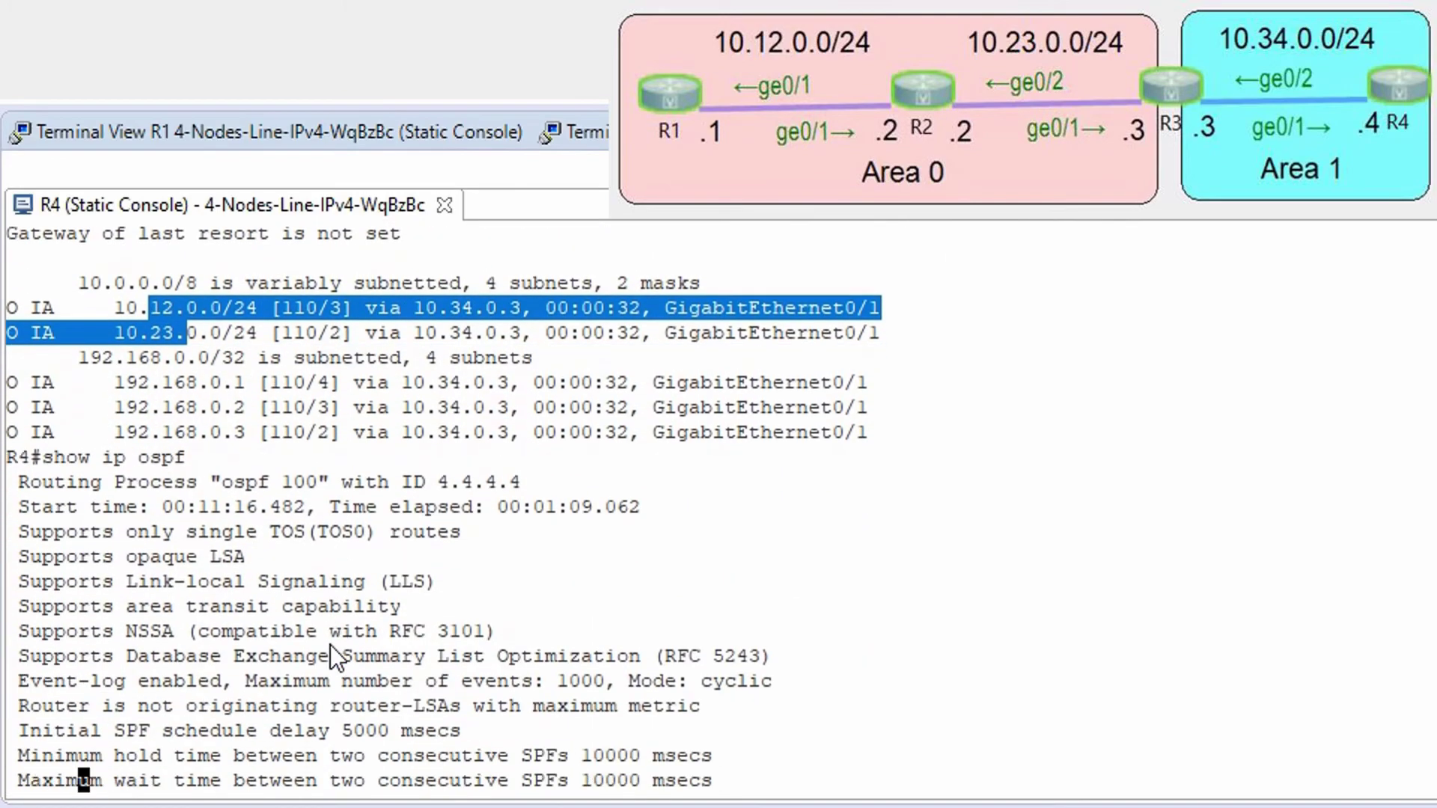
{"action": "key", "text": "space"}
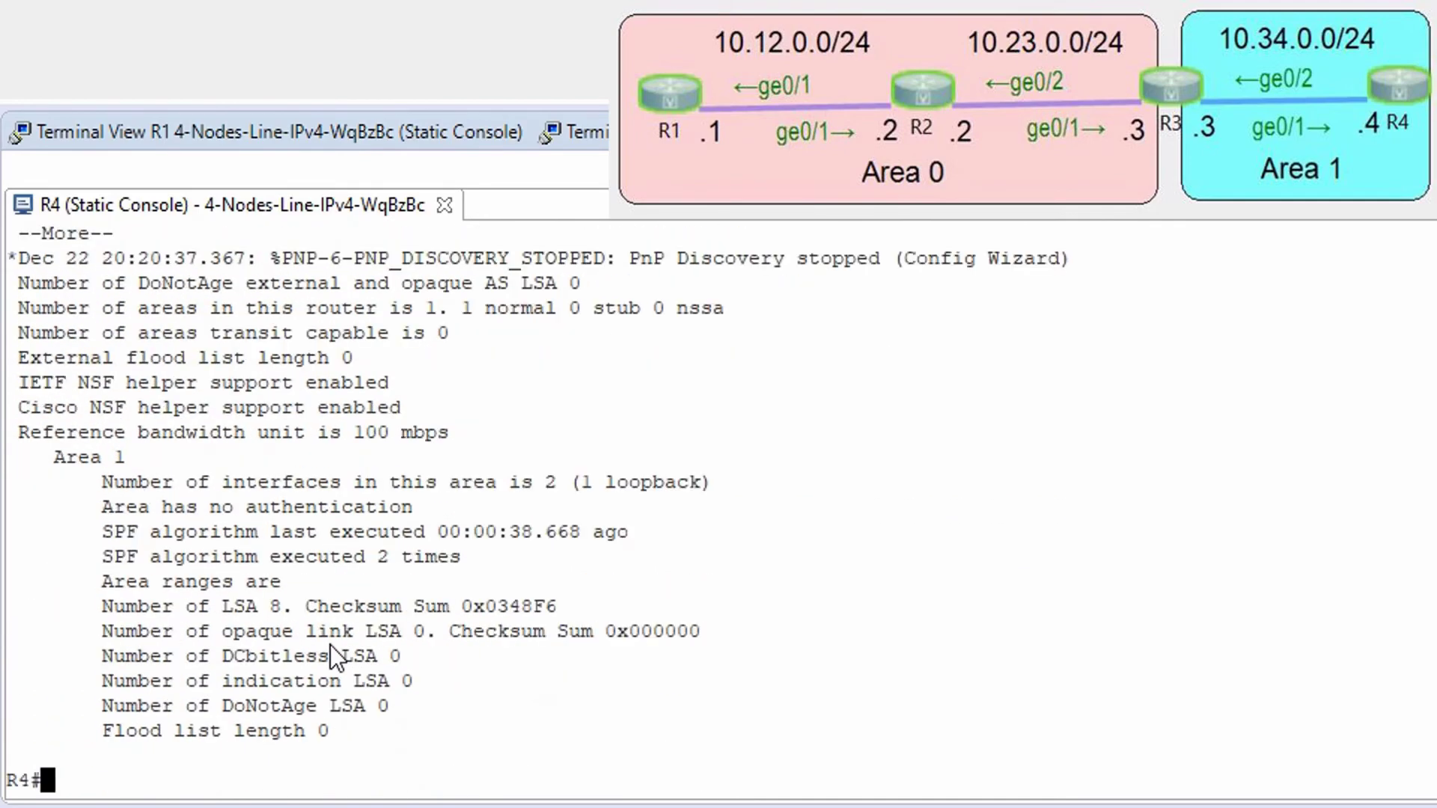
{"action": "left_click_drag", "start_coordinate": [13, 436], "coordinate": [449, 437]}
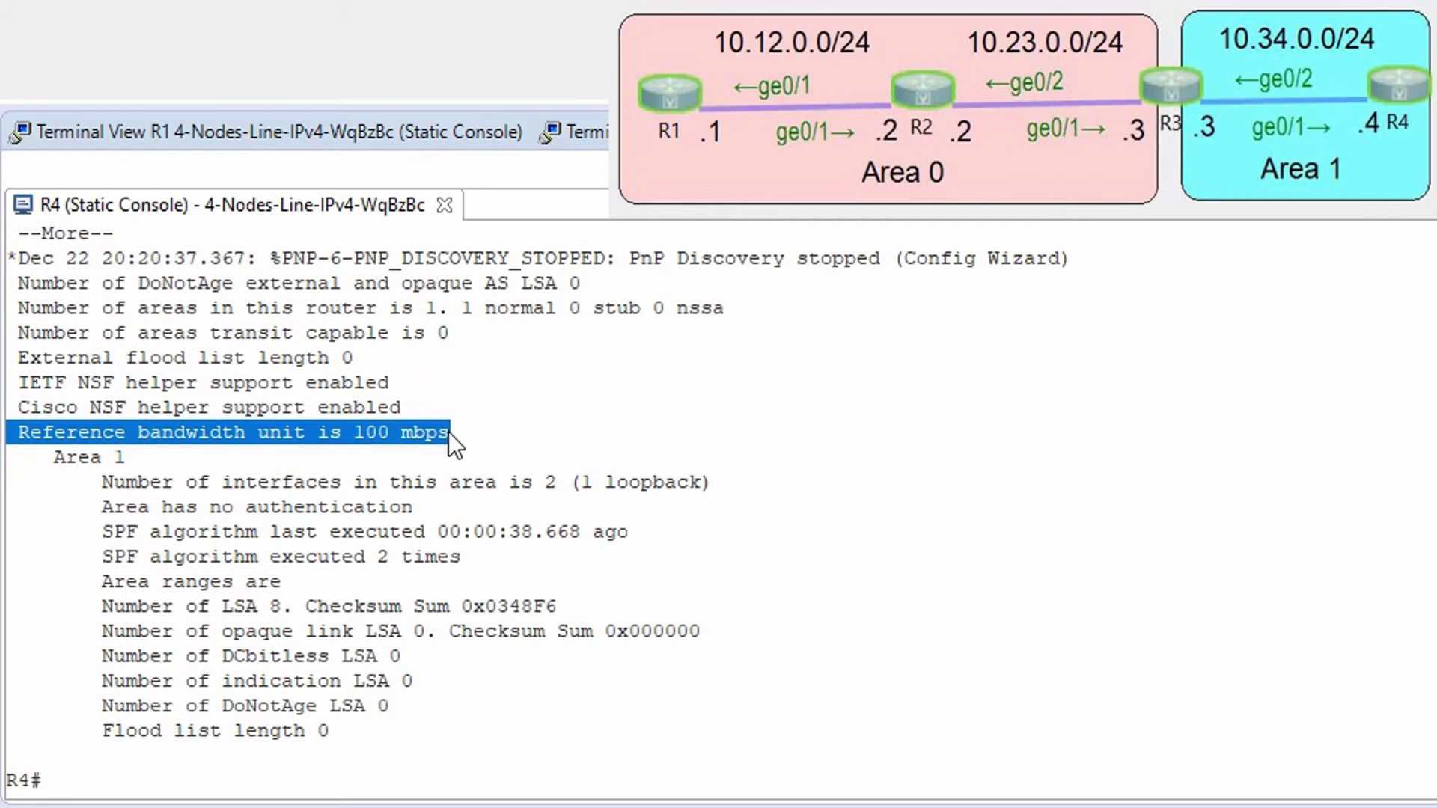
Display the running configuration of R4's interface g0/1 and review its settings
{"action": "type", "text": "sh run int g0/1"}
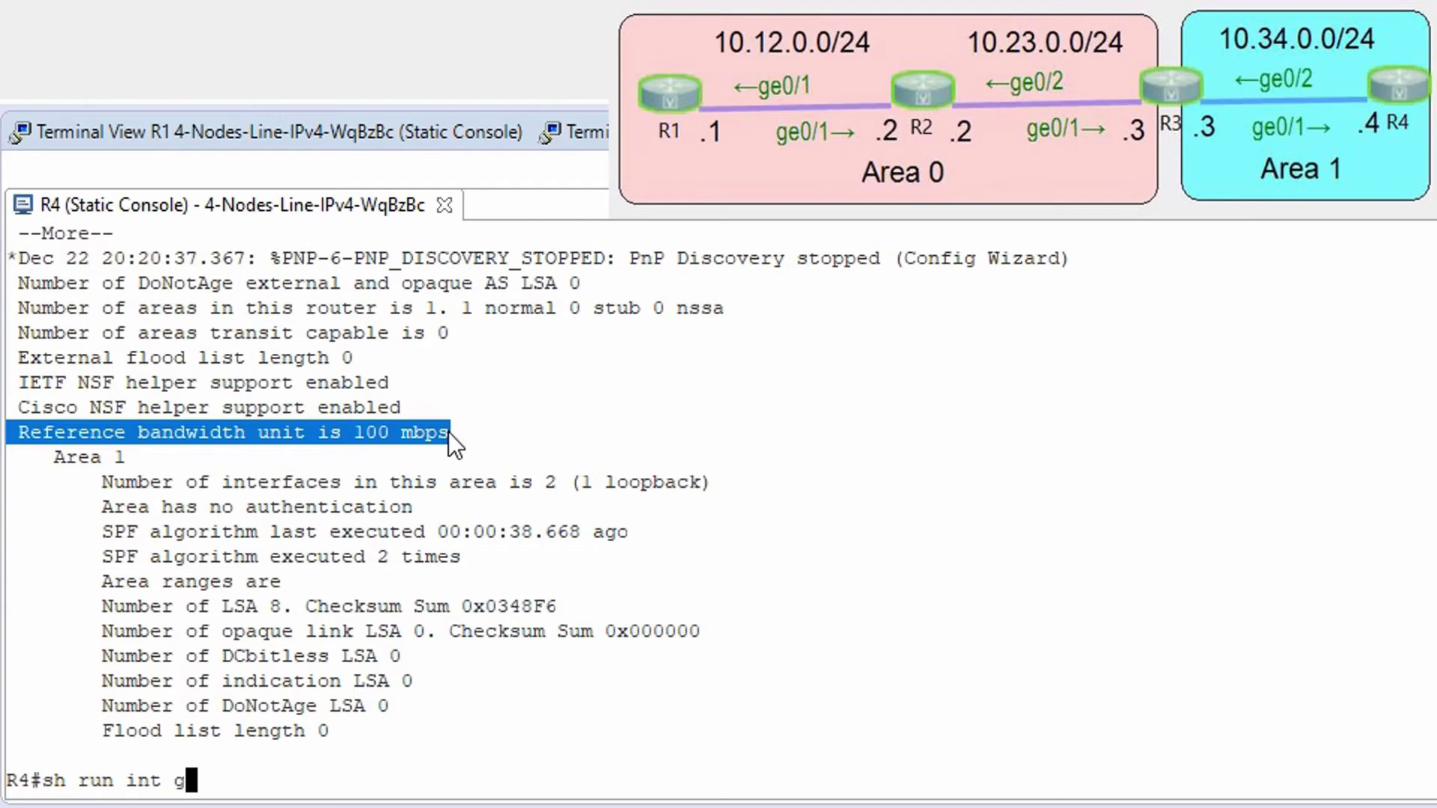
{"action": "key", "text": "Return"}
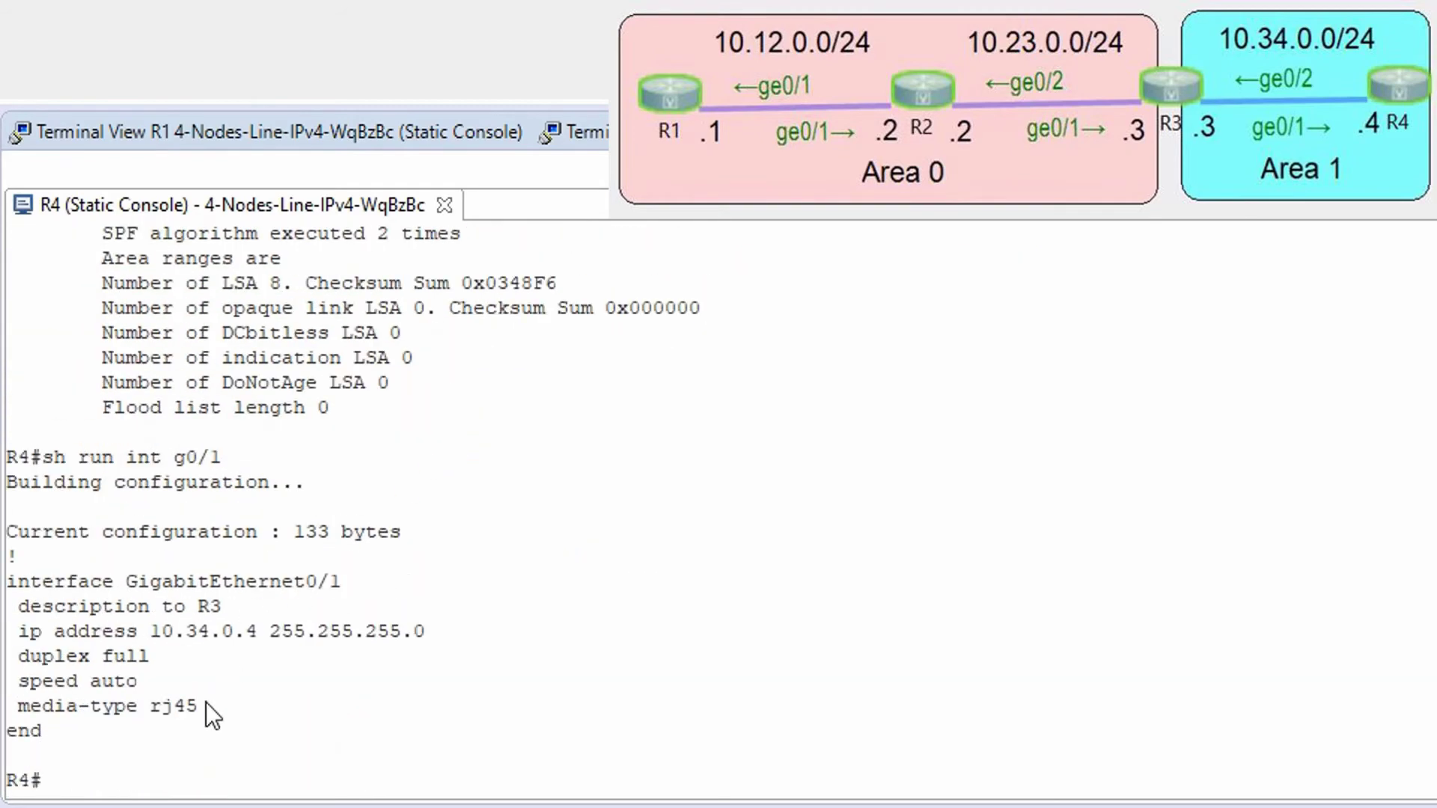
{"action": "left_click_drag", "start_coordinate": [205, 706], "coordinate": [2, 591]}
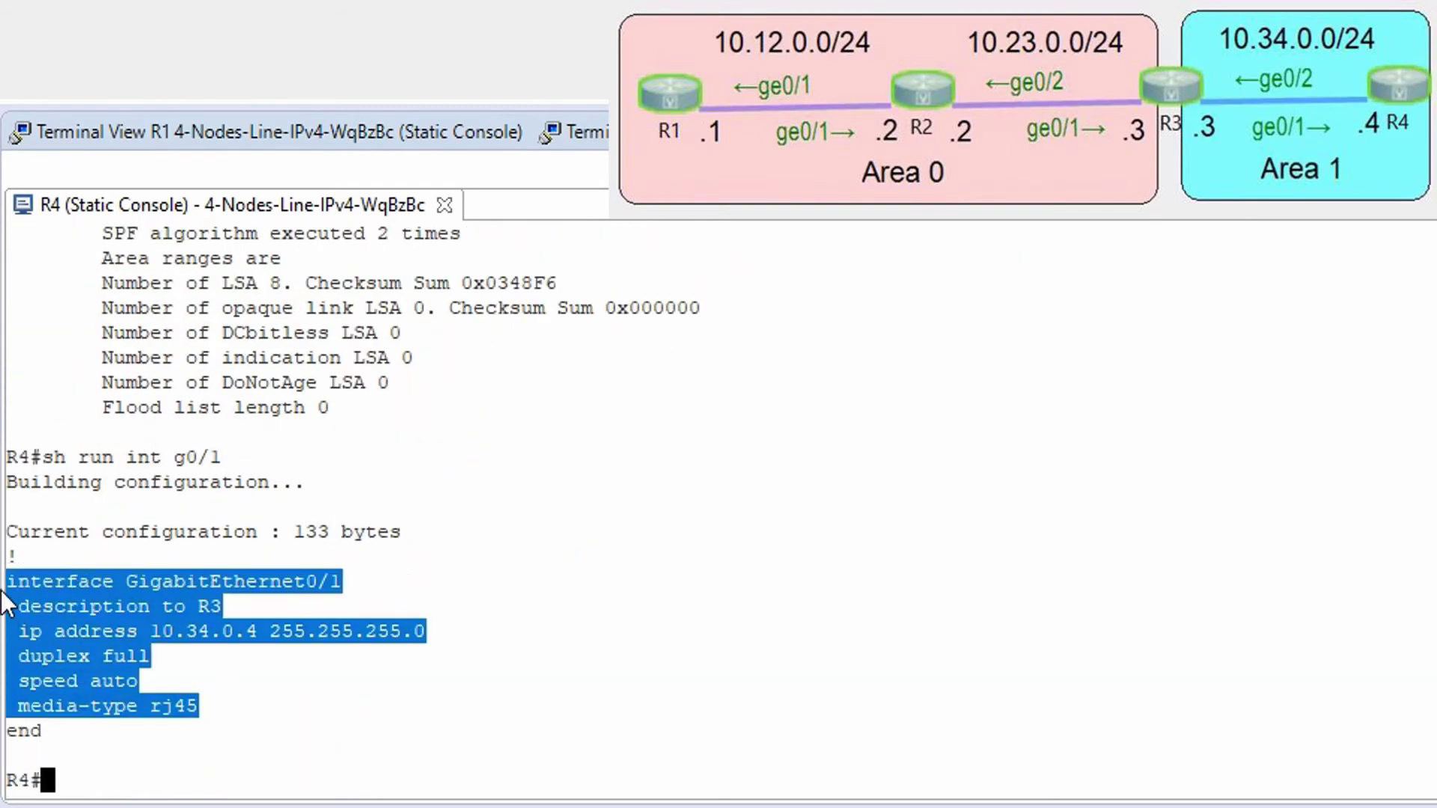
Switch to the R1 console and set the OSPF auto-cost reference bandwidth to 10000
{"action": "left_click", "coordinate": [299, 133]}
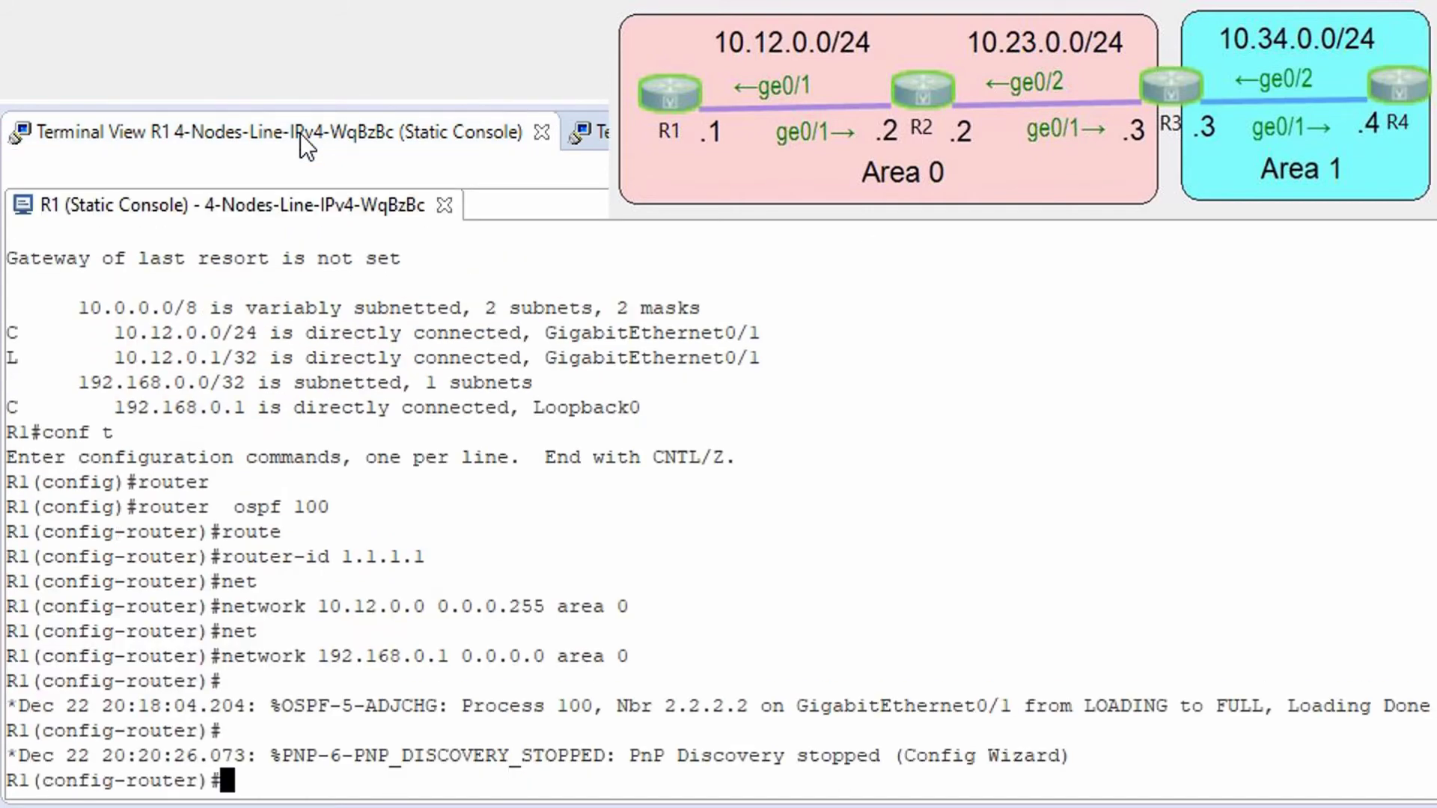
{"action": "type", "text": "au"}
{"action": "key", "text": "Tab"}
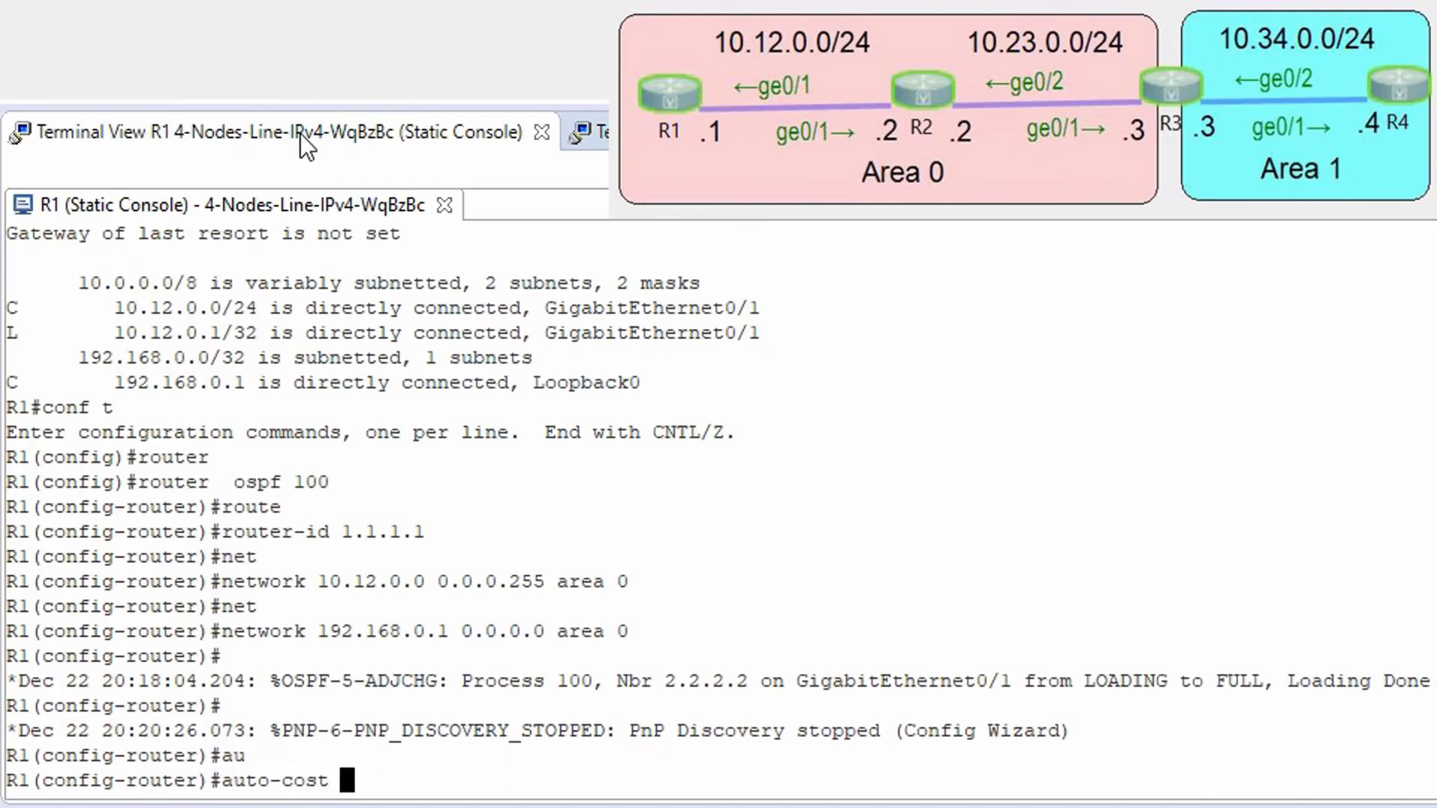
{"action": "type", "text": "ref"}
{"action": "key", "text": "Tab"}
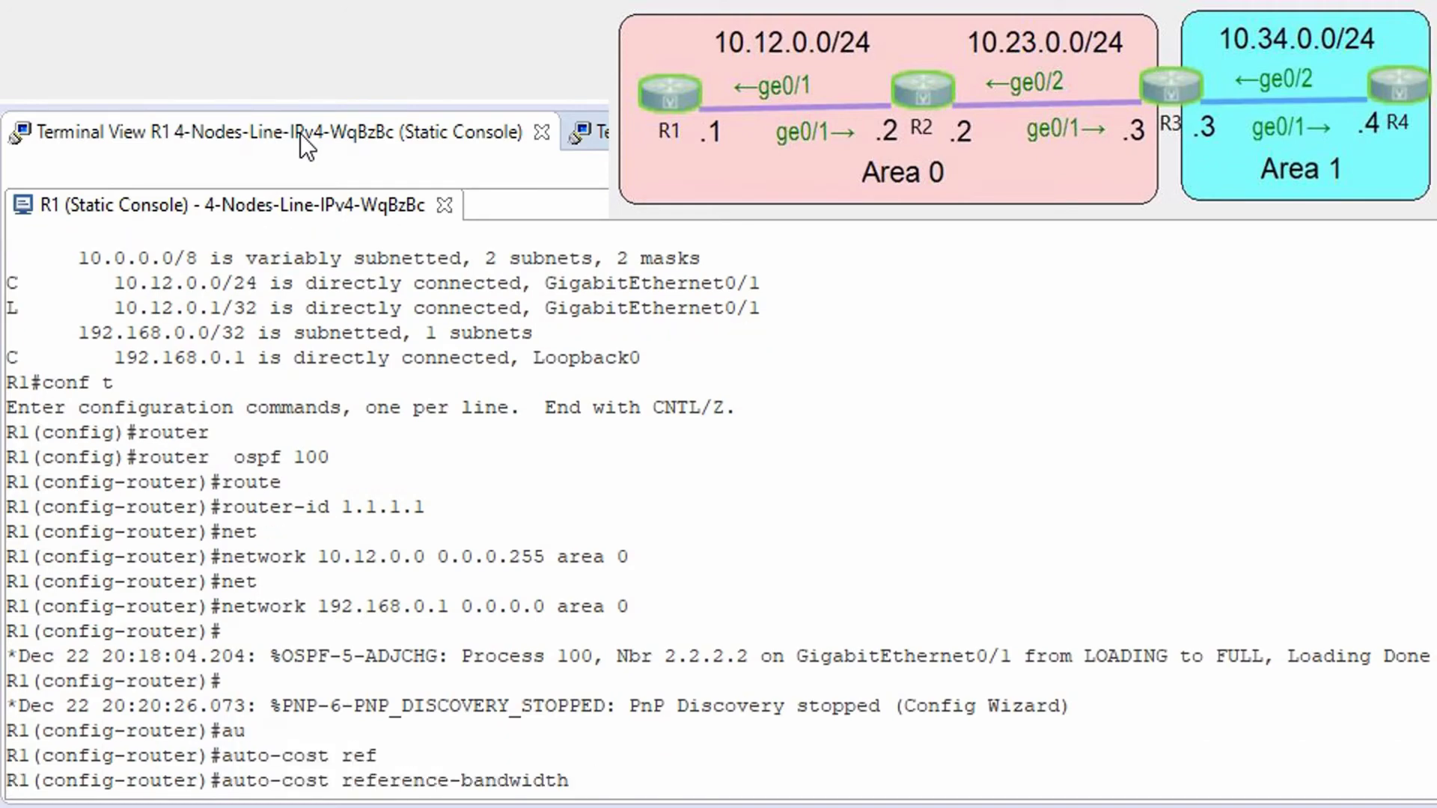
{"action": "type", "text": "10000"}
{"action": "key", "text": "Return"}
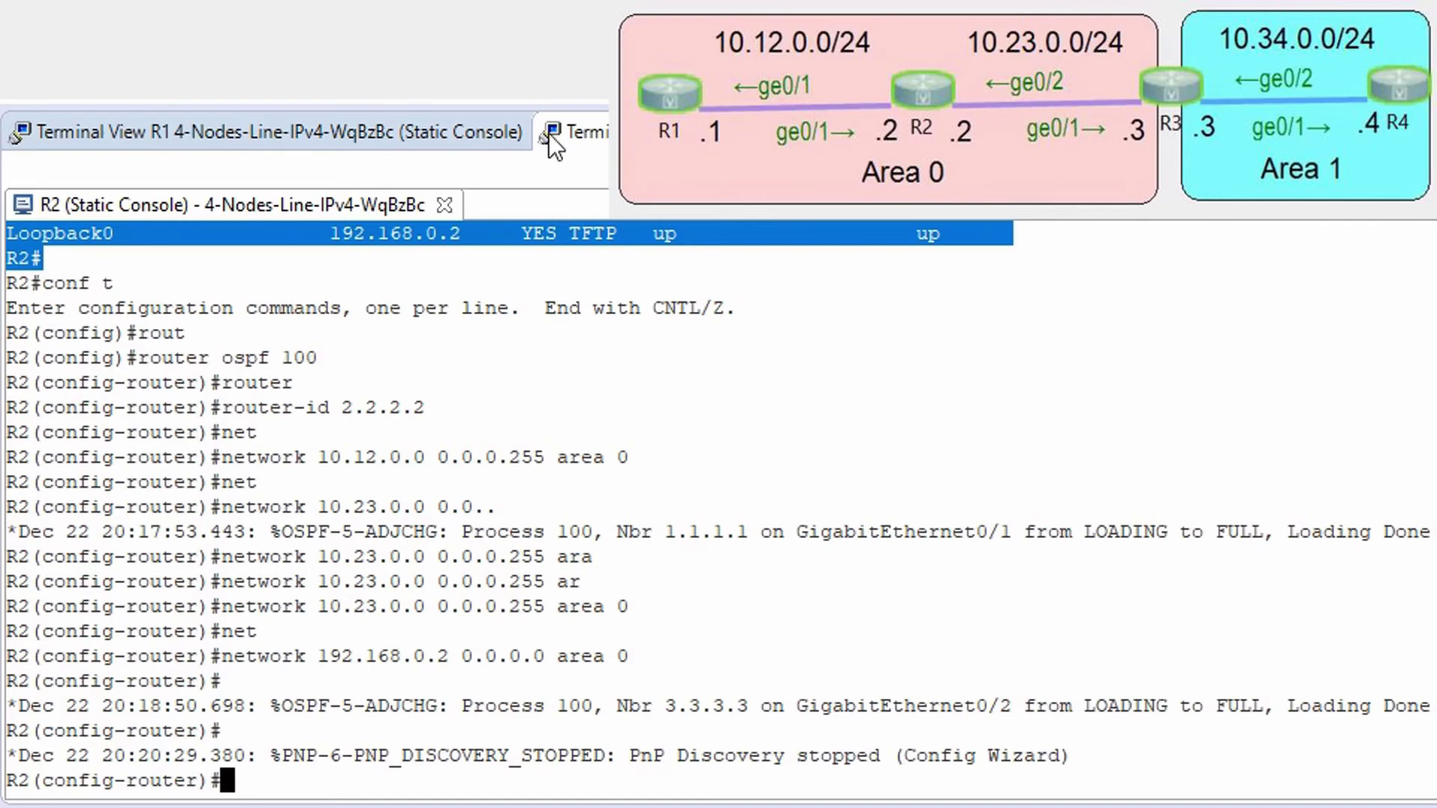
Exit configuration mode on R1 and display its OSPF process details
{"action": "left_click", "coordinate": [216, 133]}
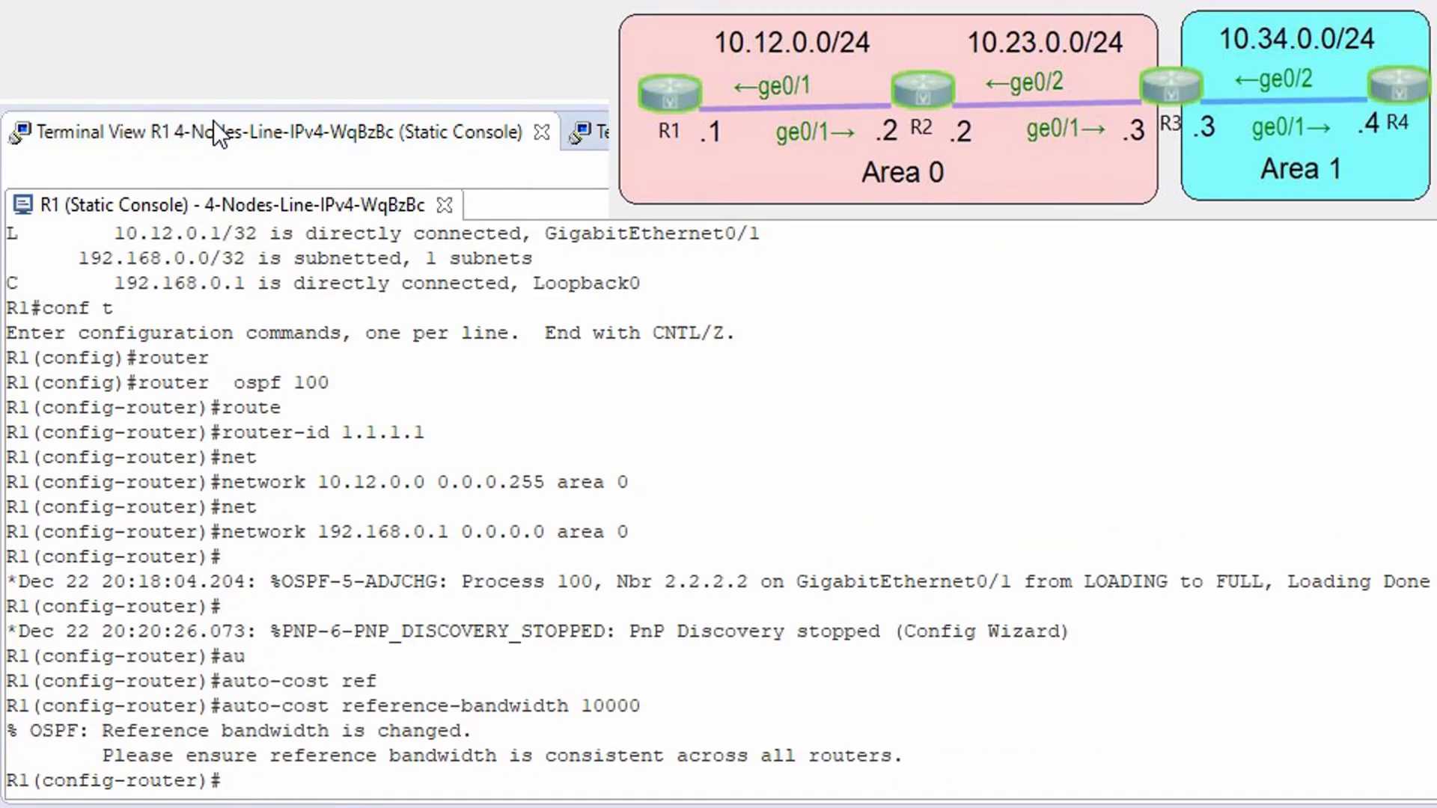
{"action": "type", "text": "end"}
{"action": "key", "text": "Return"}
{"action": "type", "text": "s"}
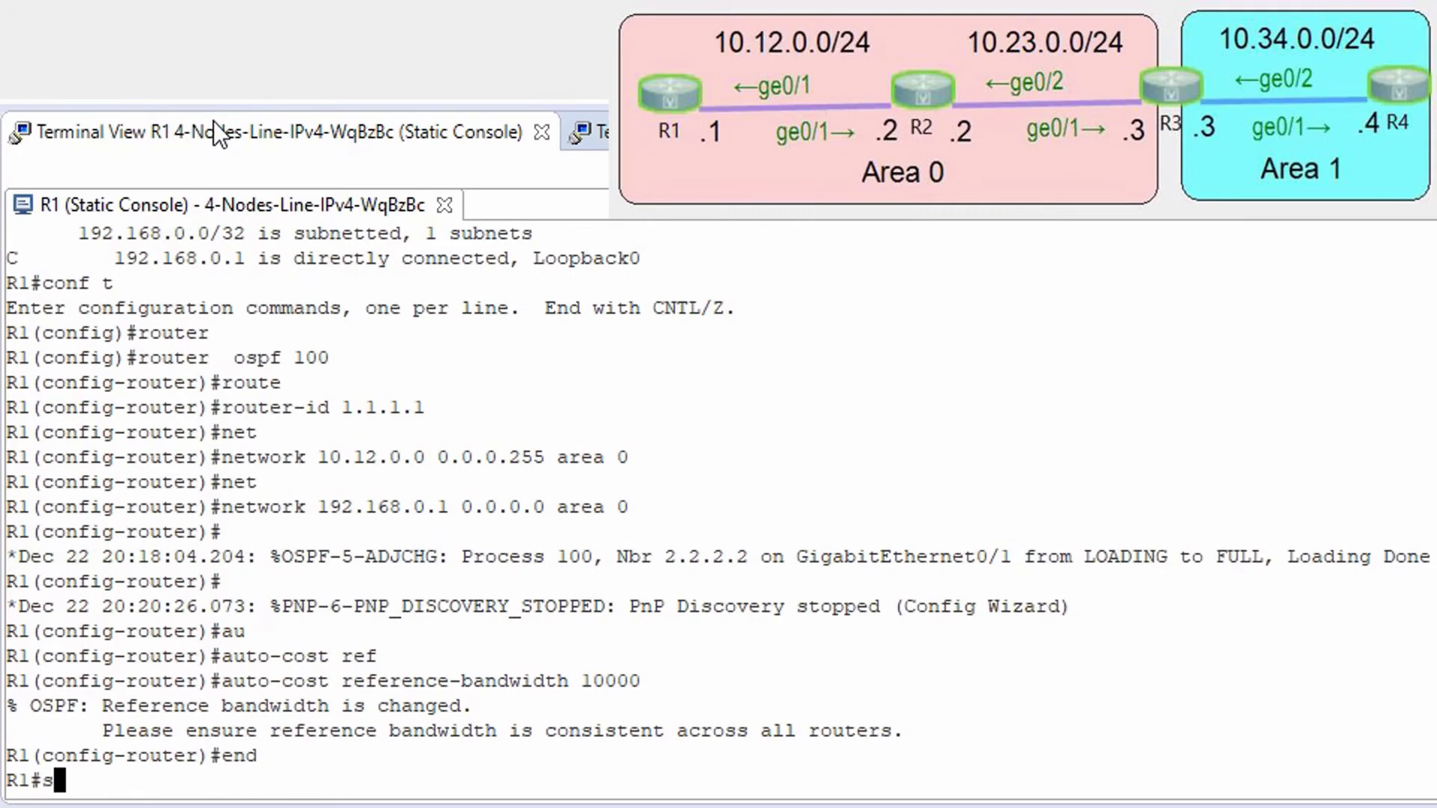
{"action": "type", "text": "h ip ospf"}
{"action": "key", "text": "Return"}
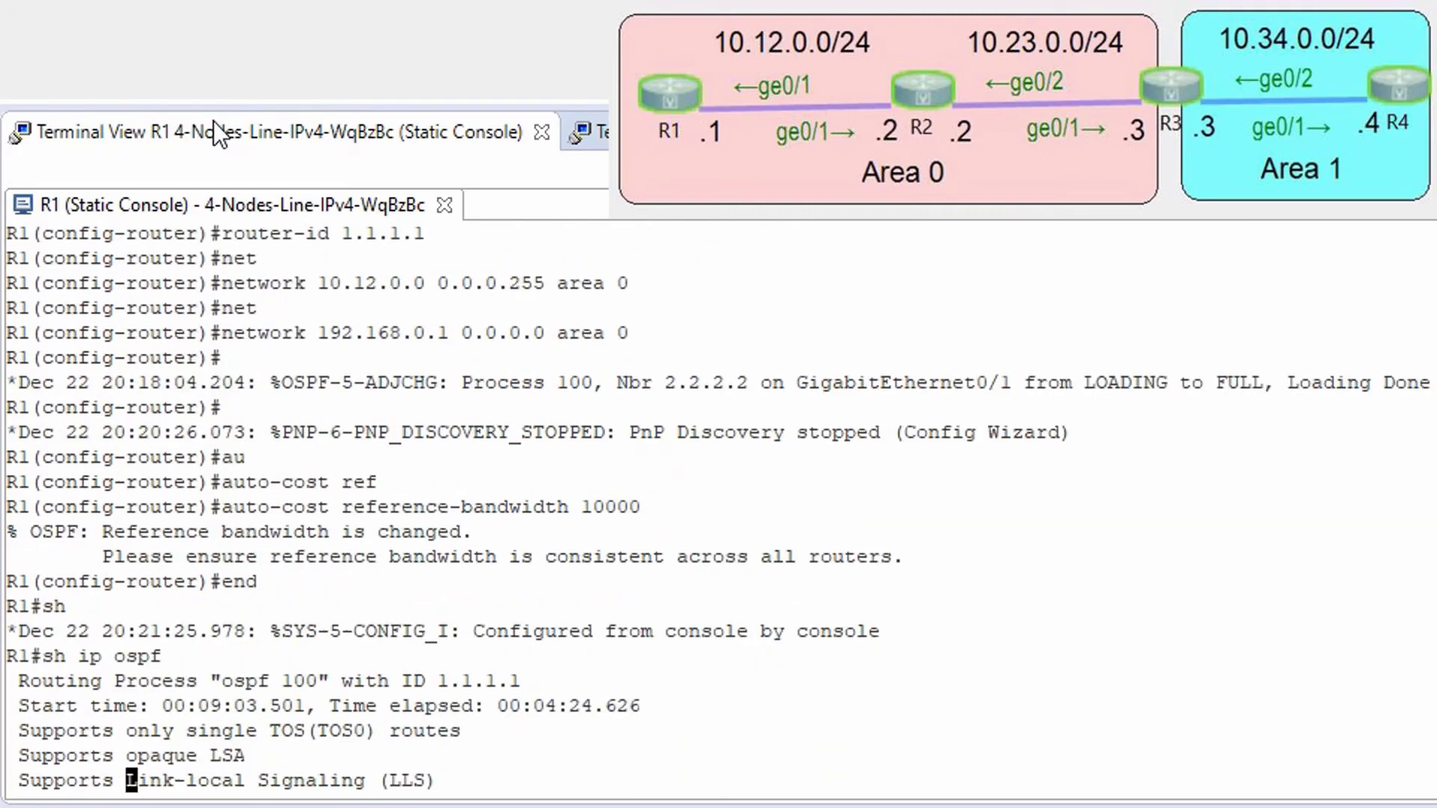
Page through the rest of R1's OSPF process details and check the reference bandwidth unit
{"action": "key", "text": "space"}
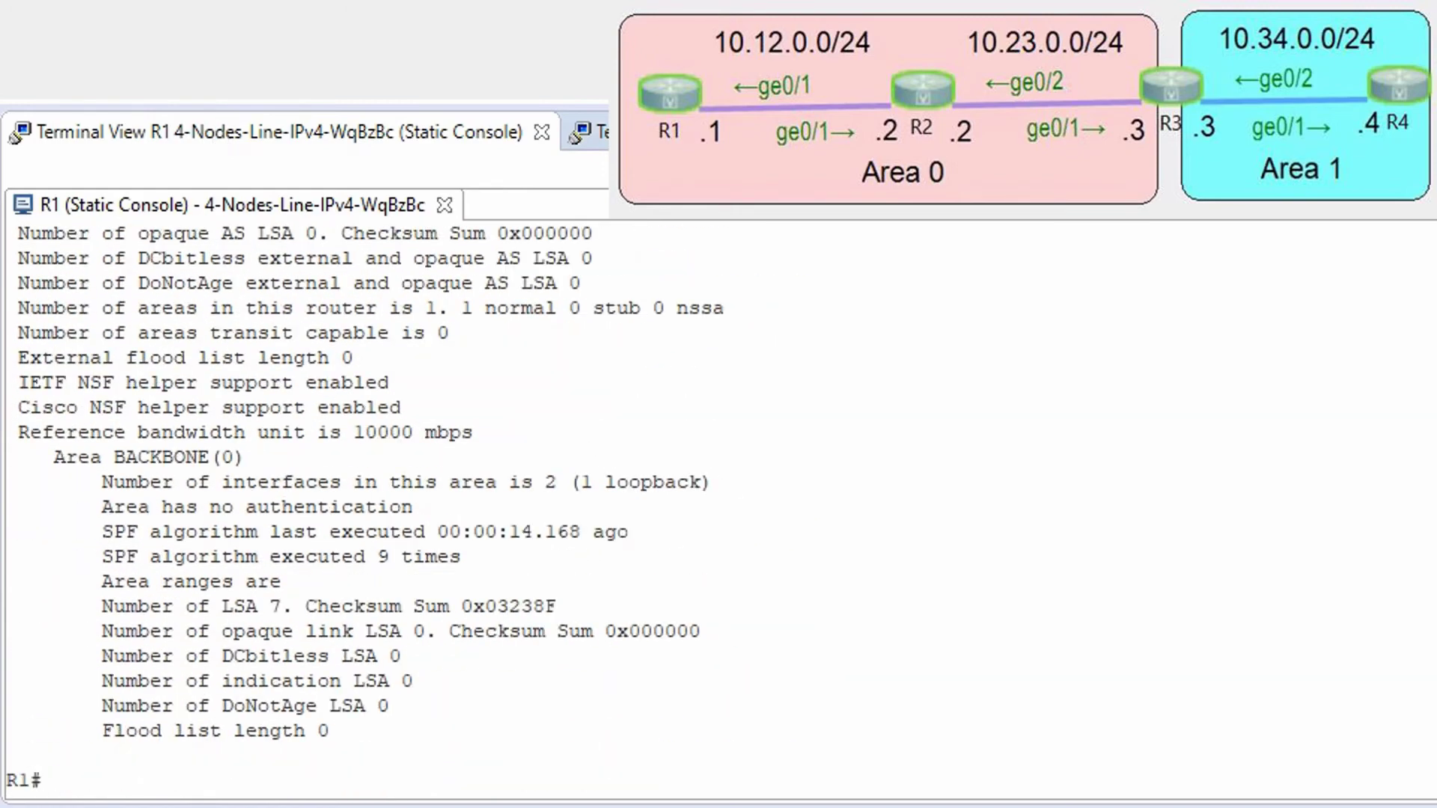
{"action": "left_click_drag", "start_coordinate": [15, 429], "coordinate": [518, 439]}
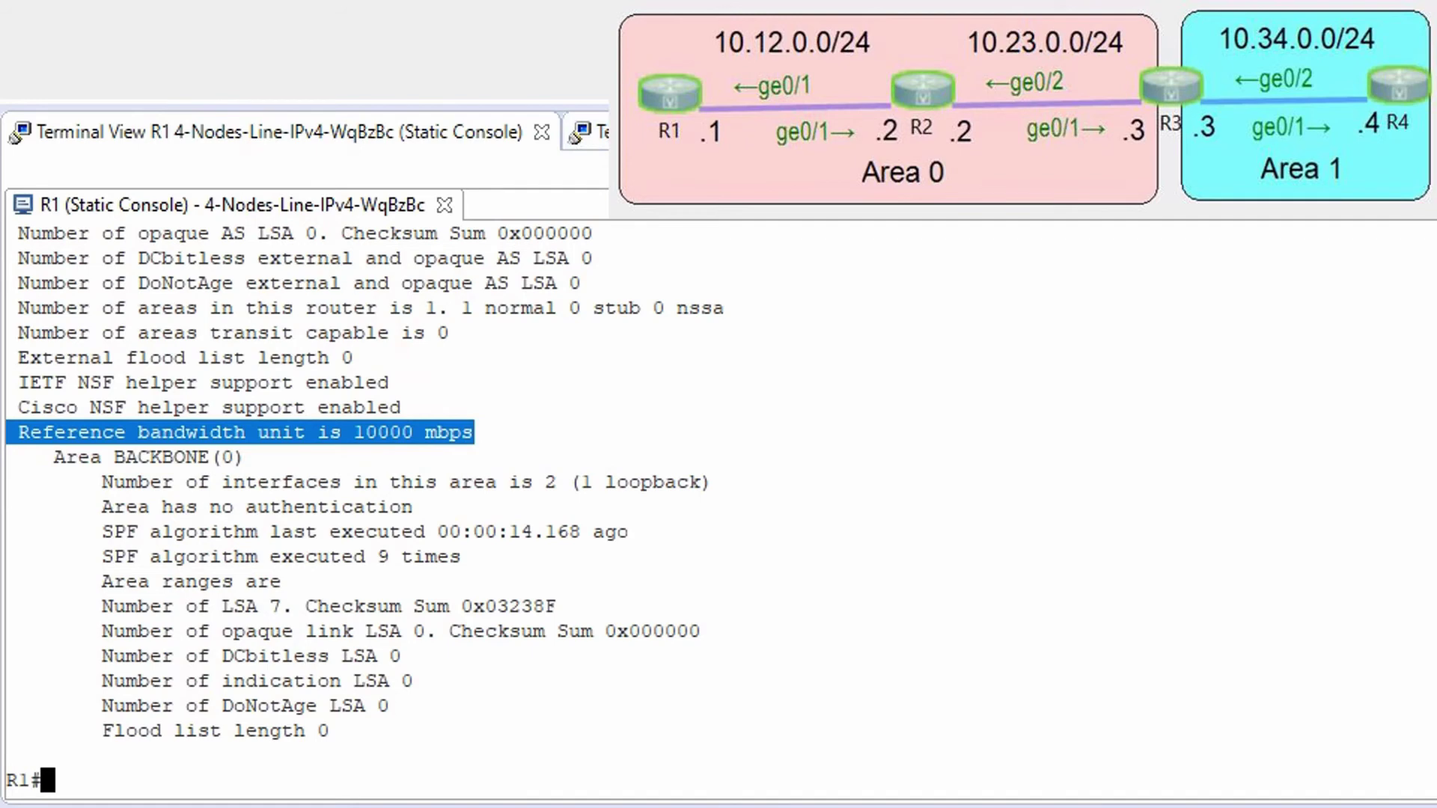
Switch to the R2 console and set the OSPF auto-cost reference bandwidth to 10000
{"action": "left_click", "coordinate": [587, 132]}
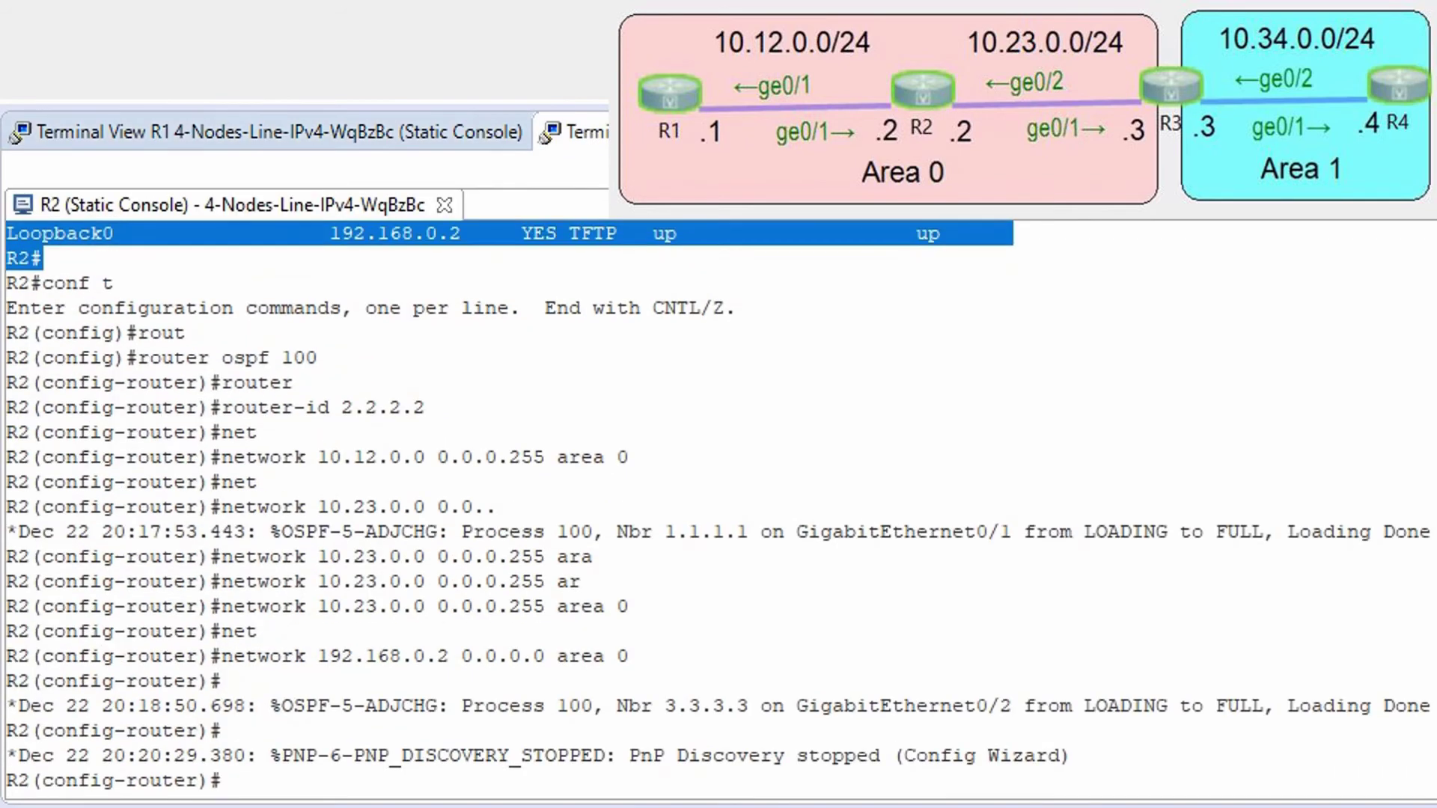
{"action": "type", "text": "au"}
{"action": "key", "text": "Tab"}
{"action": "type", "text": "refe"}
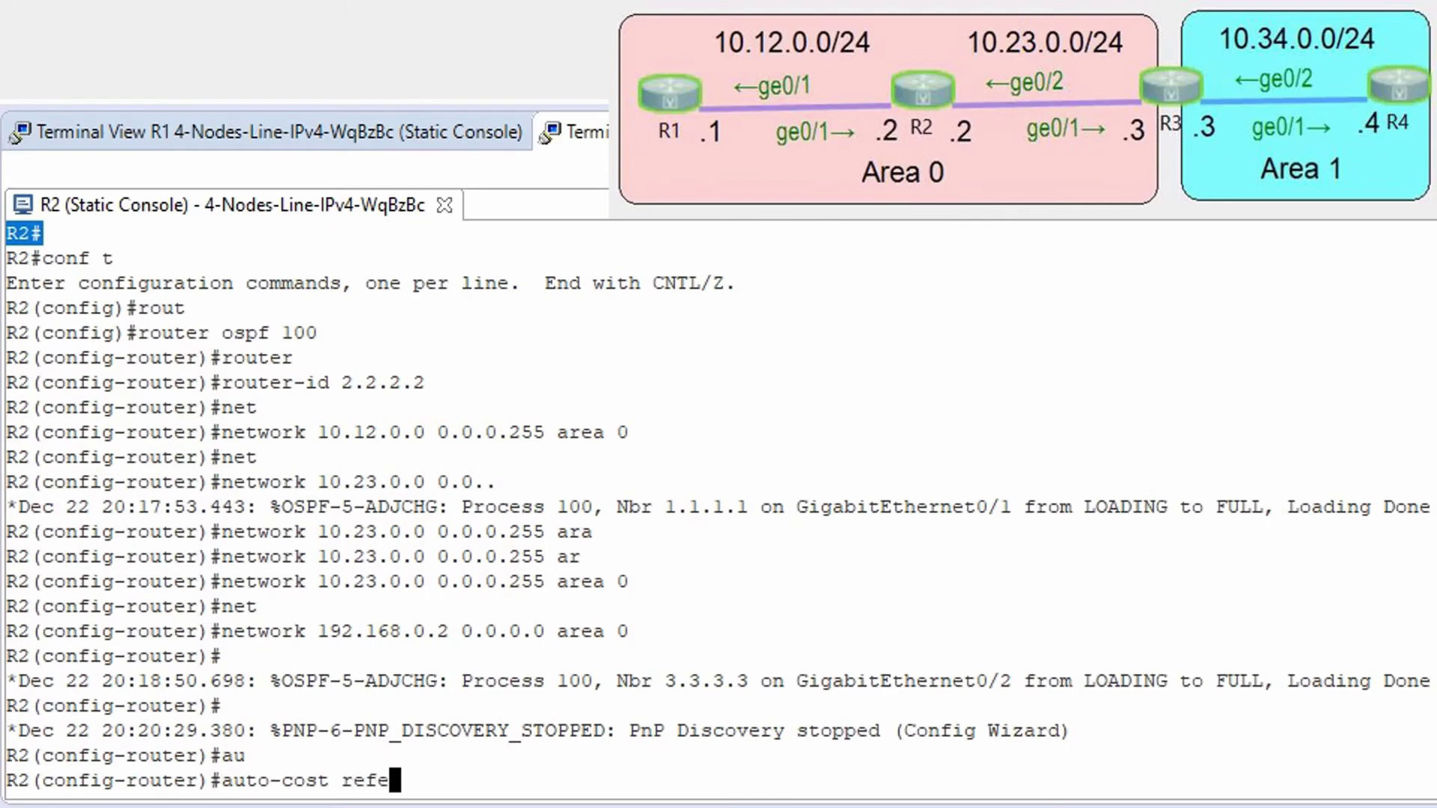
{"action": "key", "text": "Tab"}
{"action": "type", "text": "10000"}
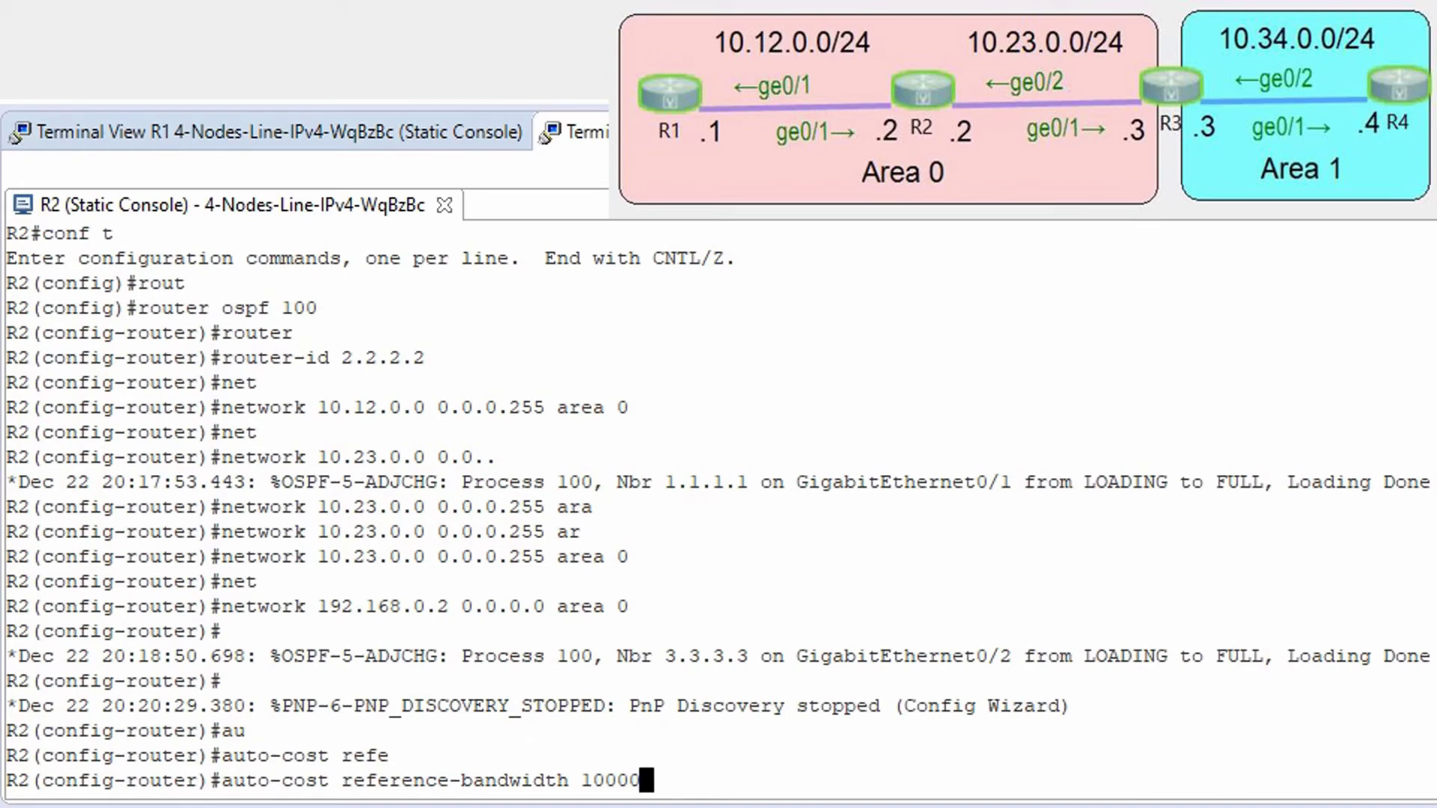
{"action": "key", "text": "Return"}
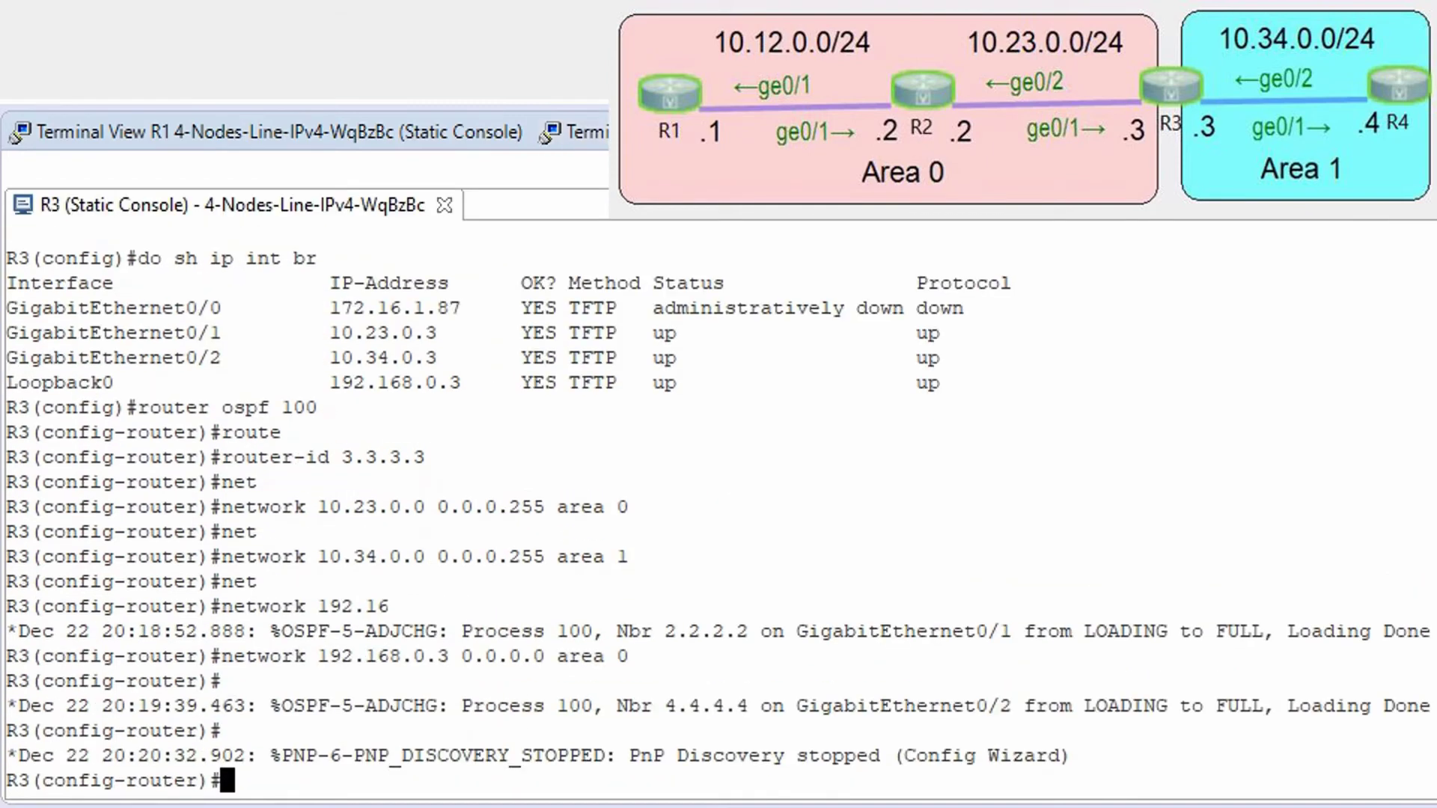
Set the OSPF auto-cost reference bandwidth to 10000 on R3
{"action": "type", "text": "au"}
{"action": "key", "text": "Tab"}
{"action": "type", "text": "ref"}
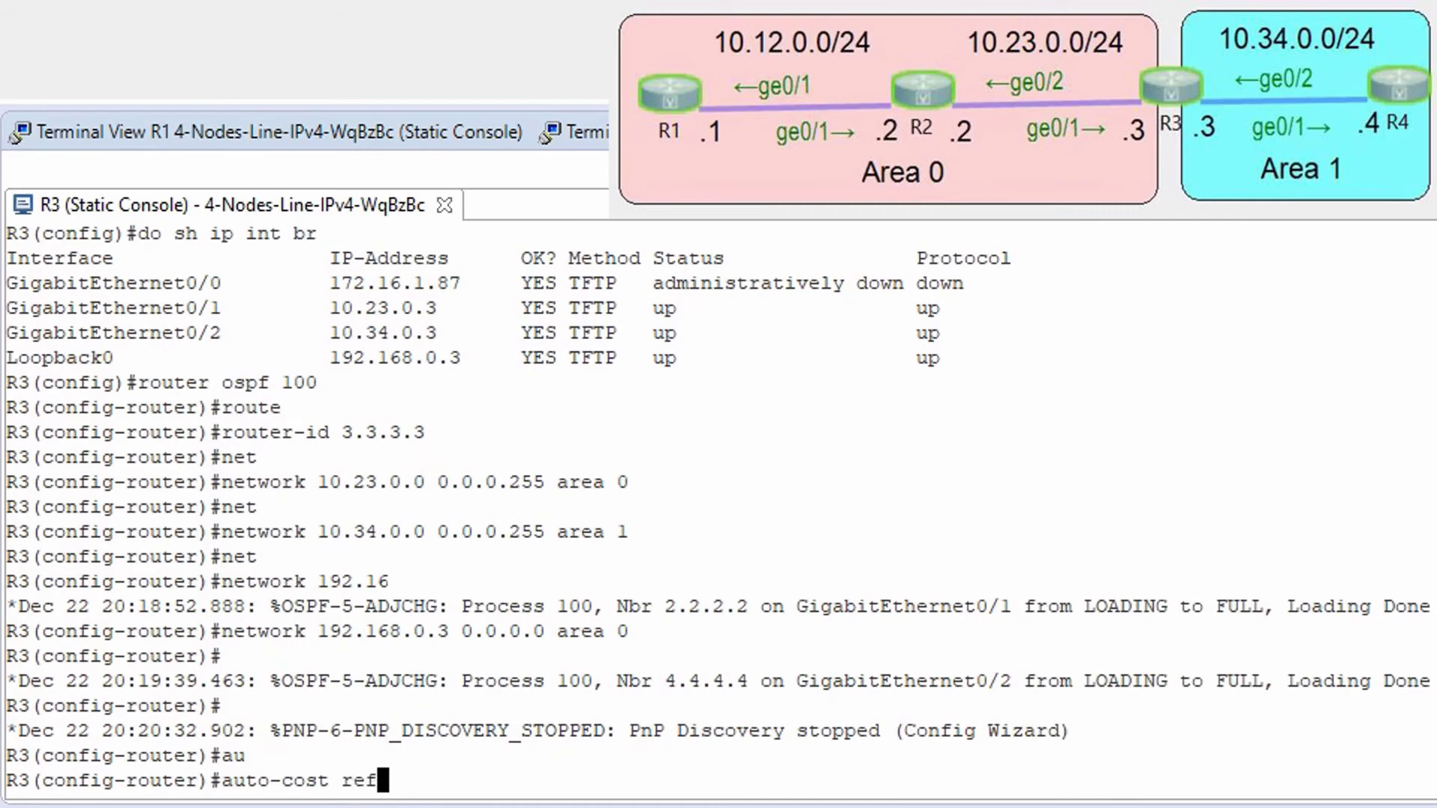
{"action": "key", "text": "Tab"}
{"action": "type", "text": "10000"}
{"action": "key", "text": "Return"}
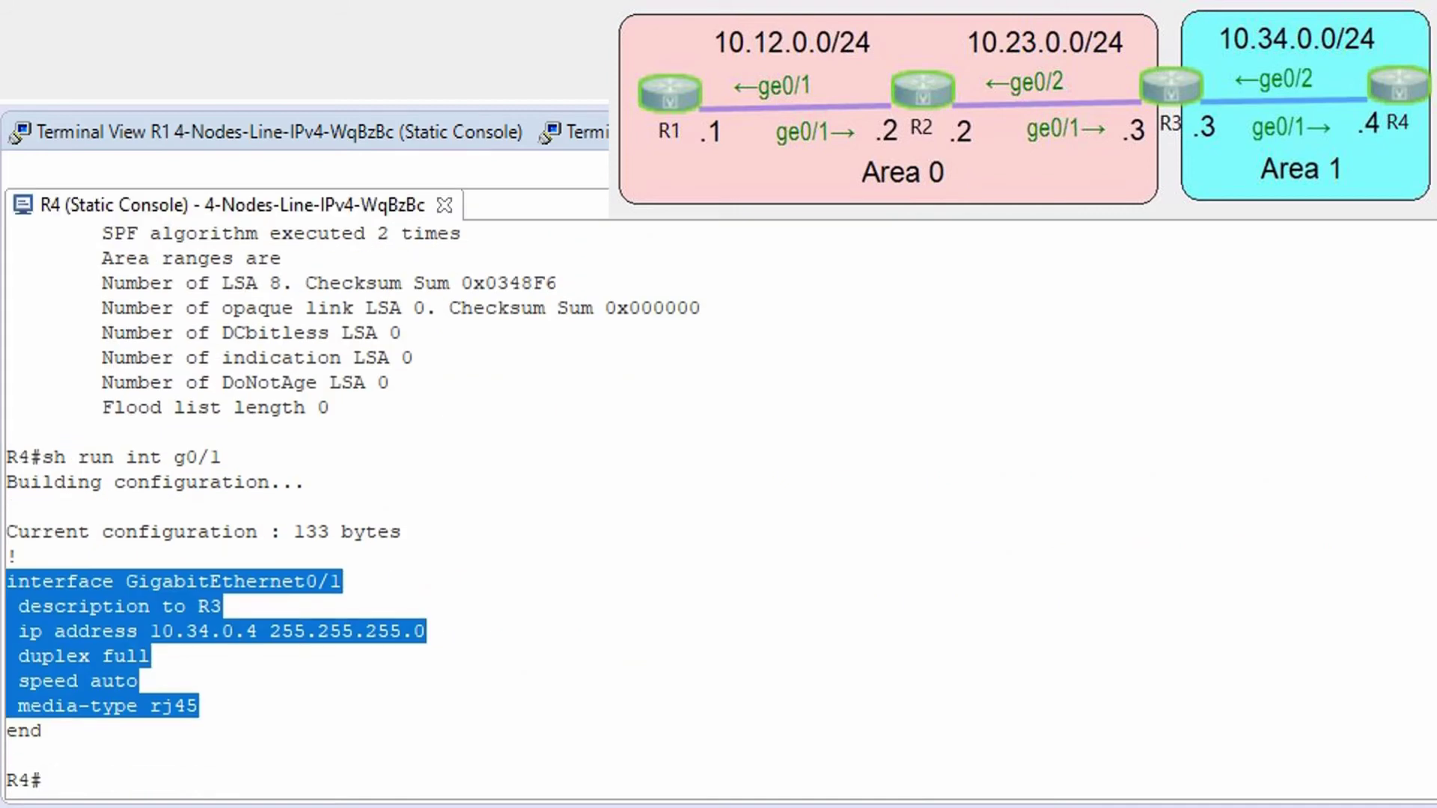
Enter configuration of OSPF process 100 on R4 and set its auto-cost reference bandwidth to 10000
{"action": "type", "text": "conf t"}
{"action": "key", "text": "Return"}
{"action": "type", "text": "router"}
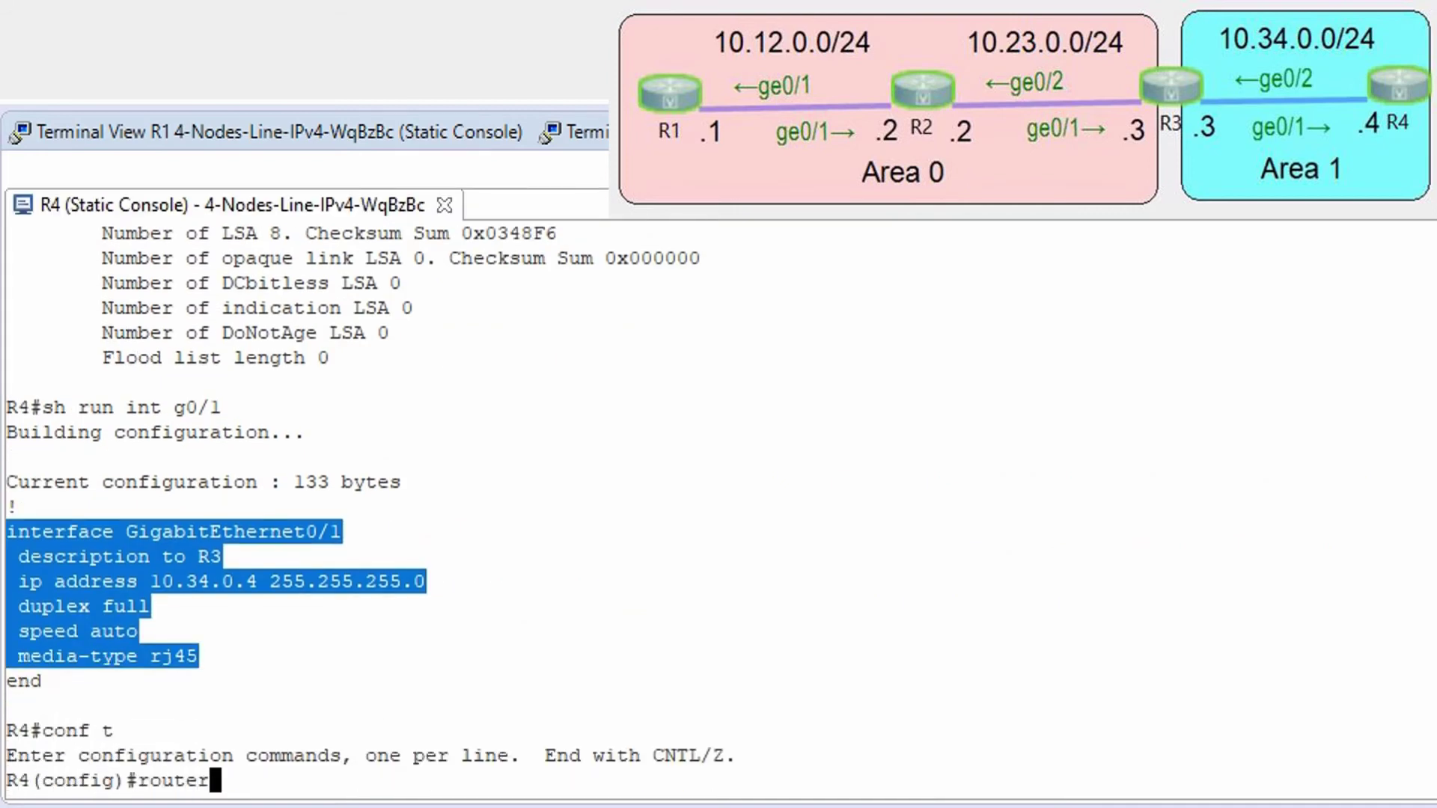
{"action": "key", "text": "Tab"}
{"action": "type", "text": "ospf"}
{"action": "key", "text": "Tab"}
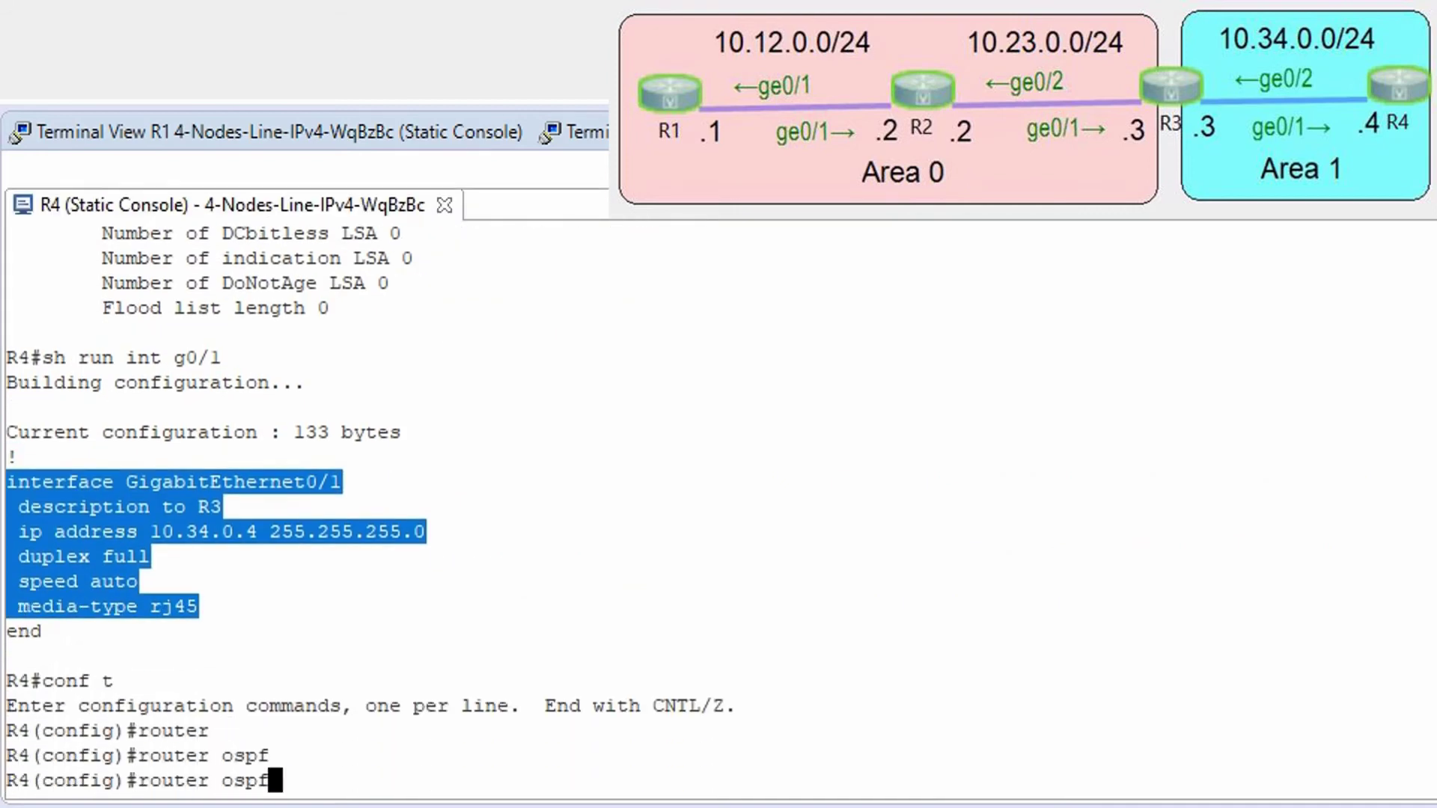
{"action": "type", "text": "100"}
{"action": "key", "text": "Return"}
{"action": "type", "text": "au"}
{"action": "key", "text": "Tab"}
{"action": "type", "text": "refe"}
{"action": "key", "text": "Tab"}
{"action": "type", "text": "10000"}
{"action": "key", "text": "Return"}
Exit configuration mode on R4 and show only the Reference line of its OSPF process details to check the bandwidth
{"action": "type", "text": "en"}
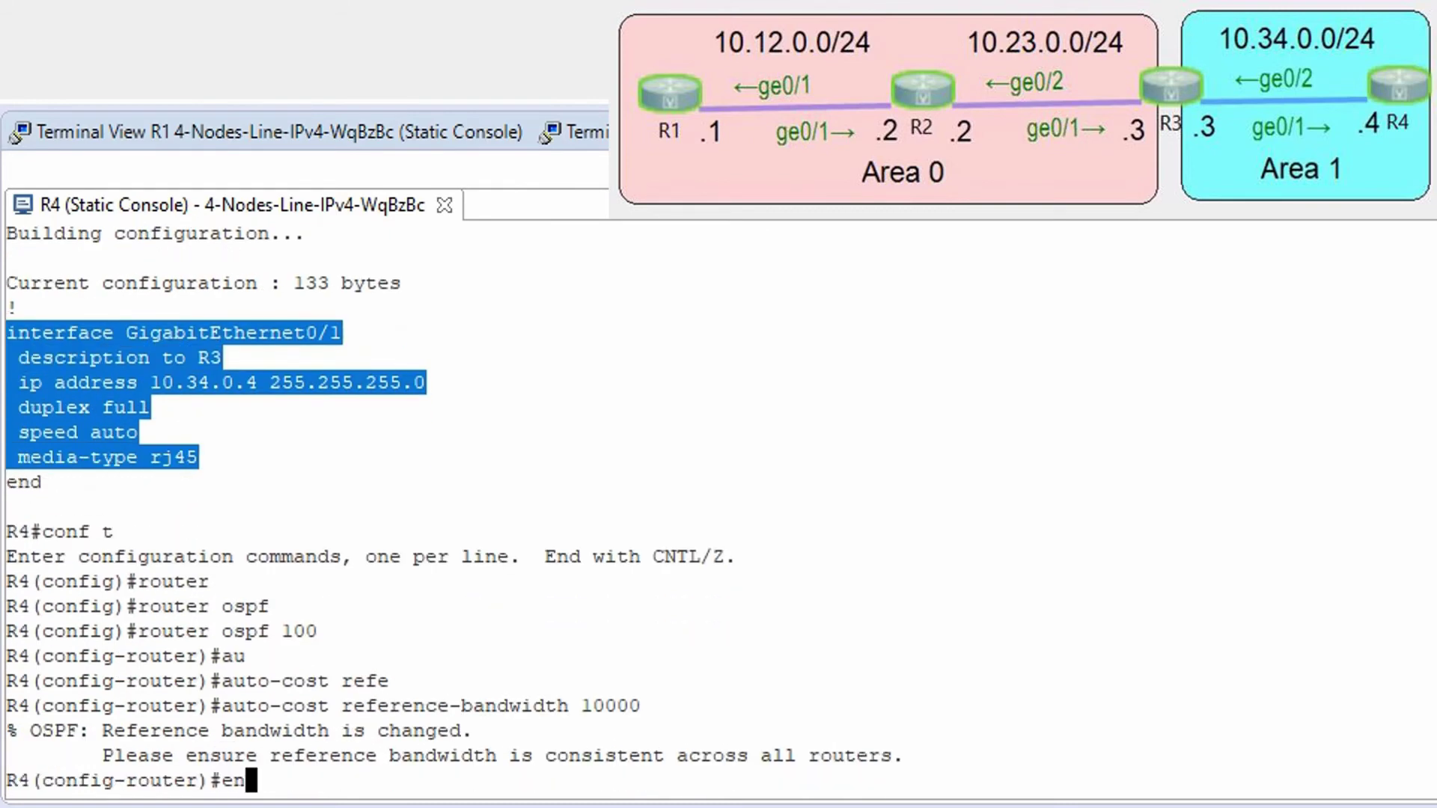
{"action": "type", "text": "d"}
{"action": "key", "text": "Return"}
{"action": "type", "text": "sh ip osp"}
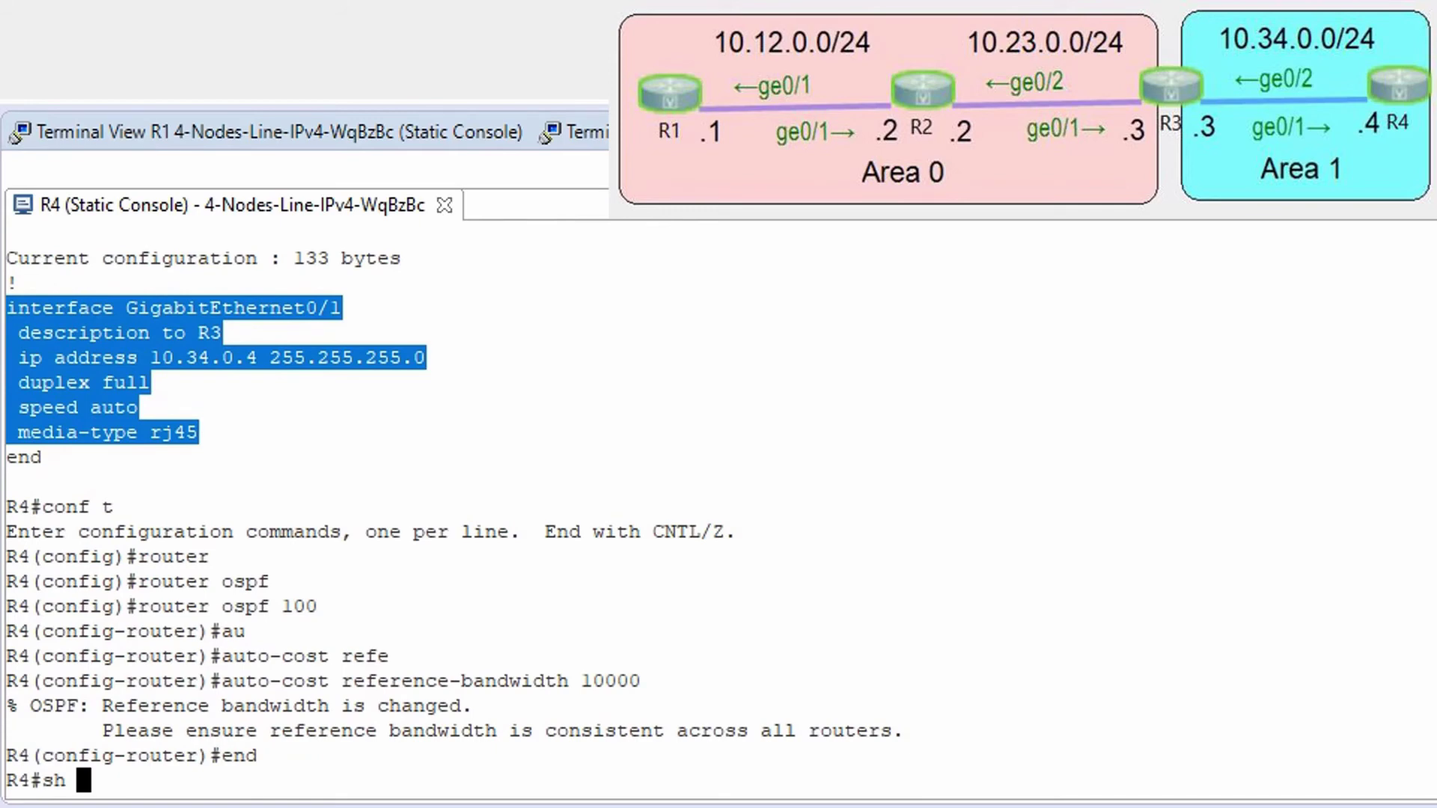
{"action": "type", "text": "f "}
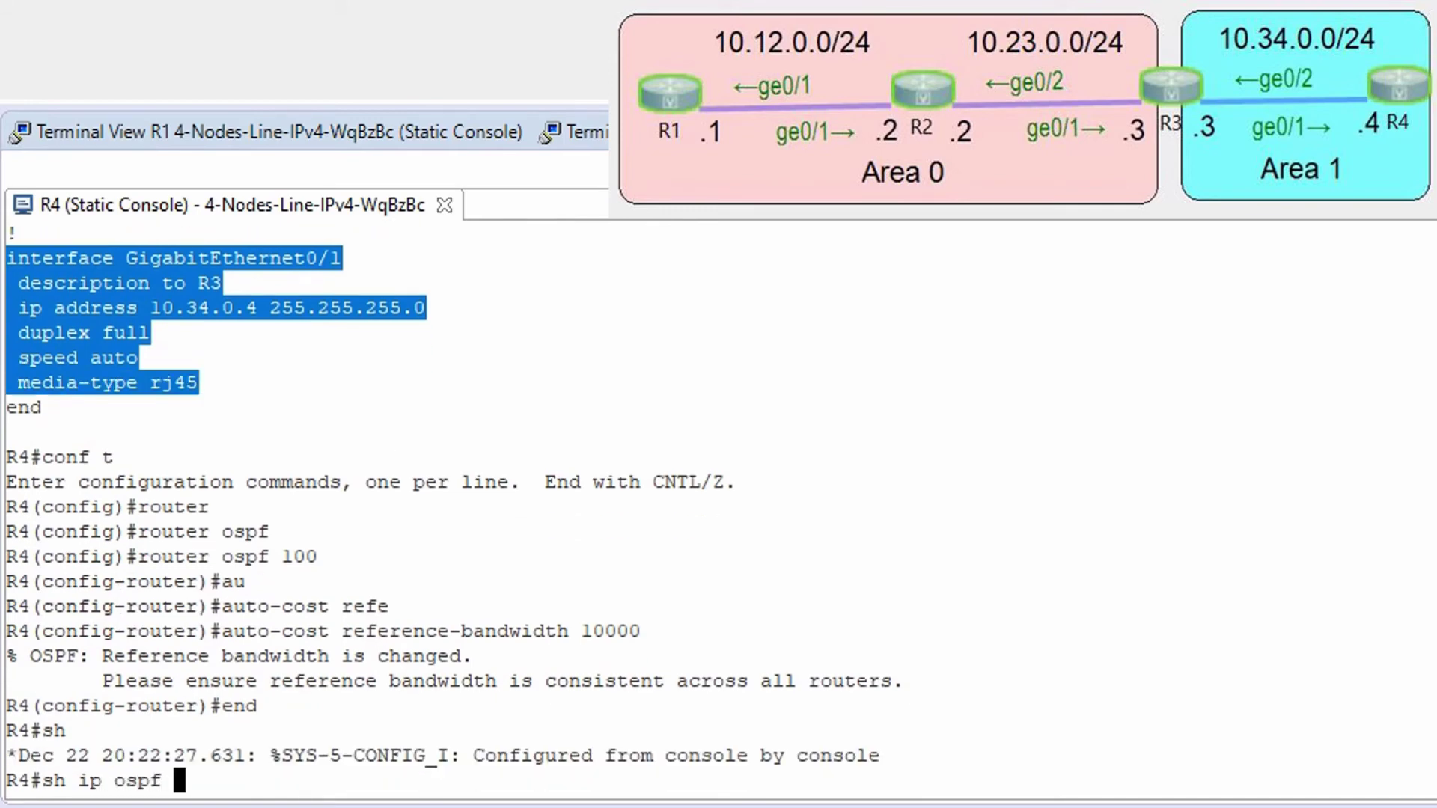
{"action": "type", "text": "| i Reference"}
{"action": "key", "text": "Return"}
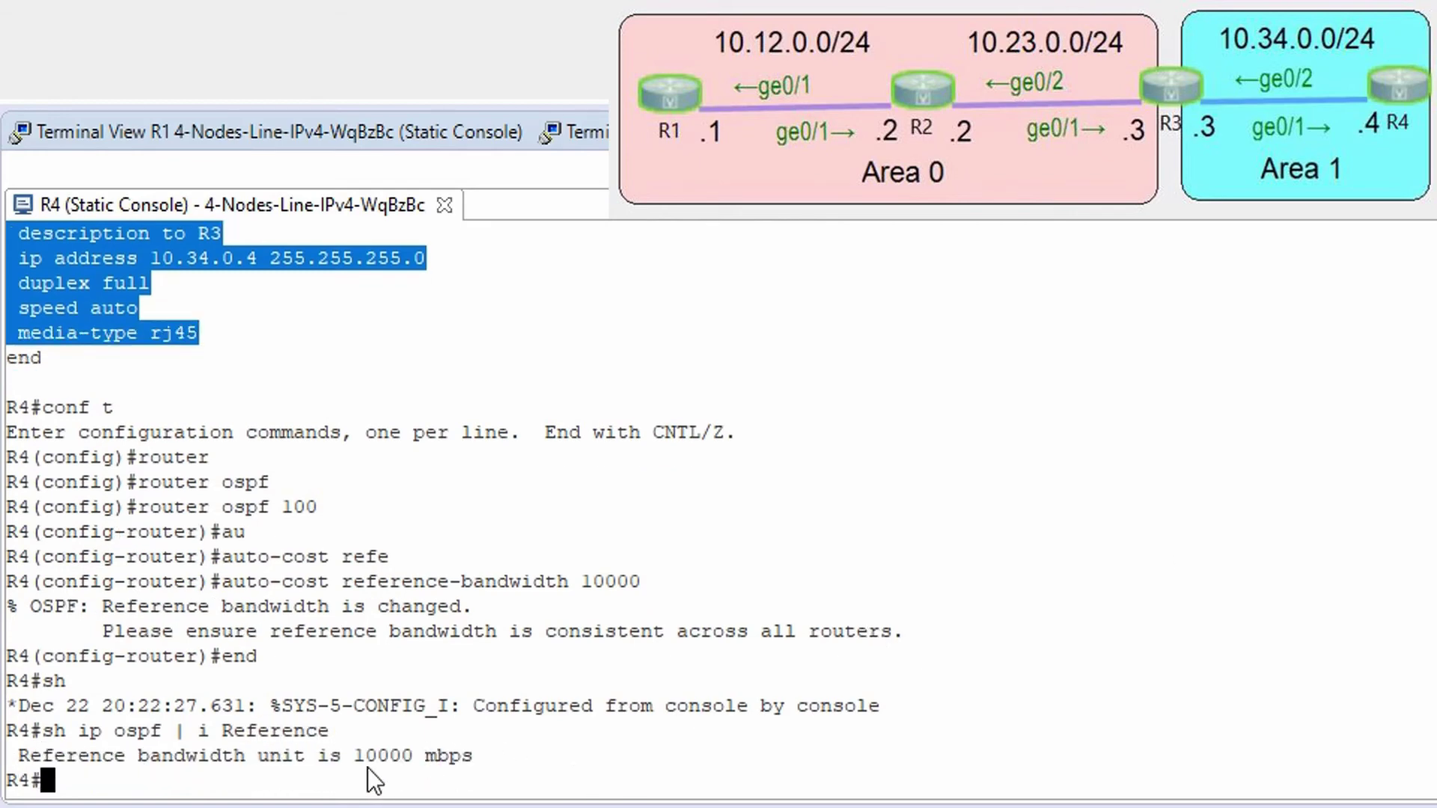
{"action": "left_click_drag", "start_coordinate": [366, 760], "coordinate": [412, 761]}
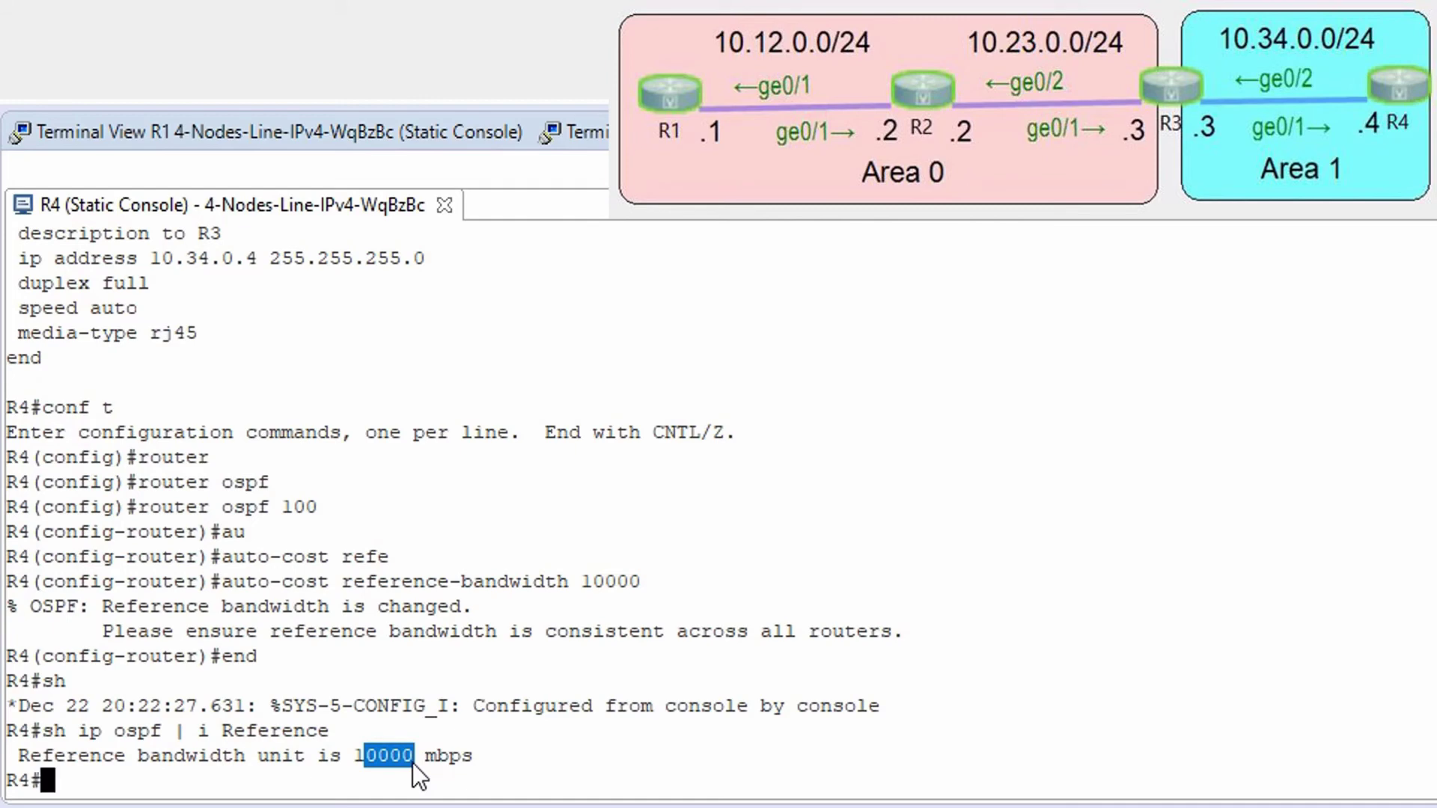
Display R4's OSPF routes and check the costs to 10.12.0.0/24 and 192.168.0.1
{"action": "type", "text": "show ip route ospf"}
{"action": "key", "text": "Return"}
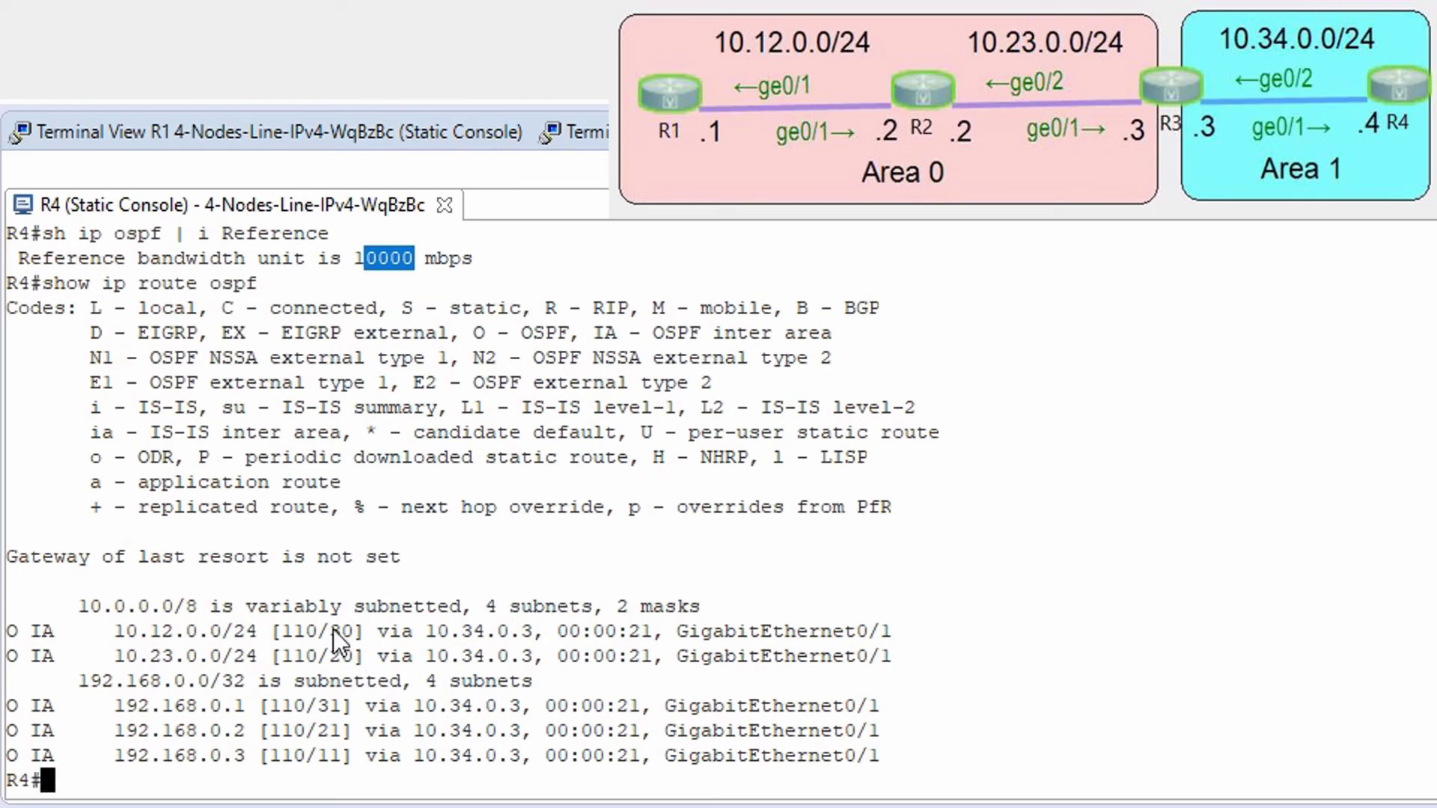
{"action": "left_click_drag", "start_coordinate": [334, 630], "coordinate": [357, 632]}
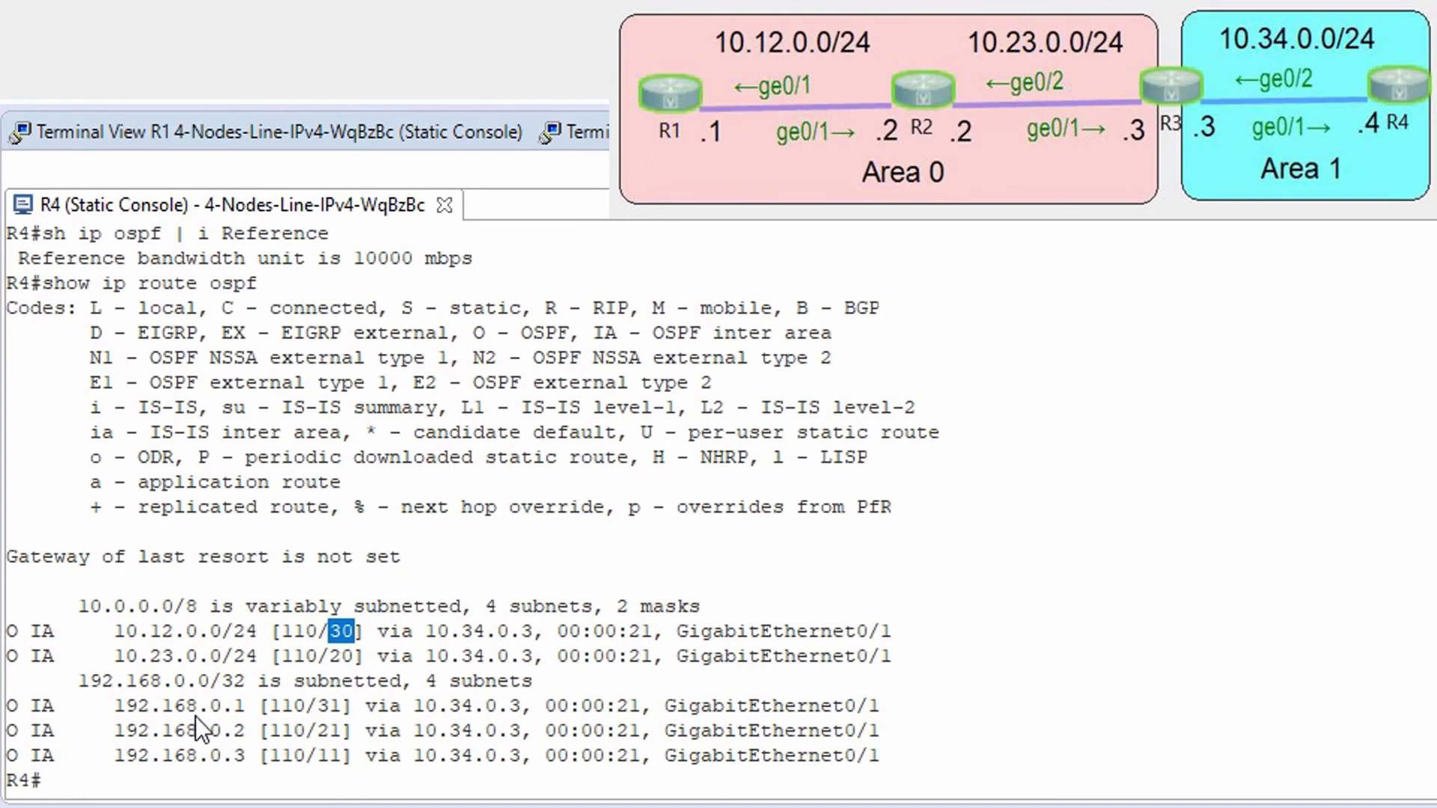
{"action": "left_click_drag", "start_coordinate": [320, 713], "coordinate": [343, 713]}
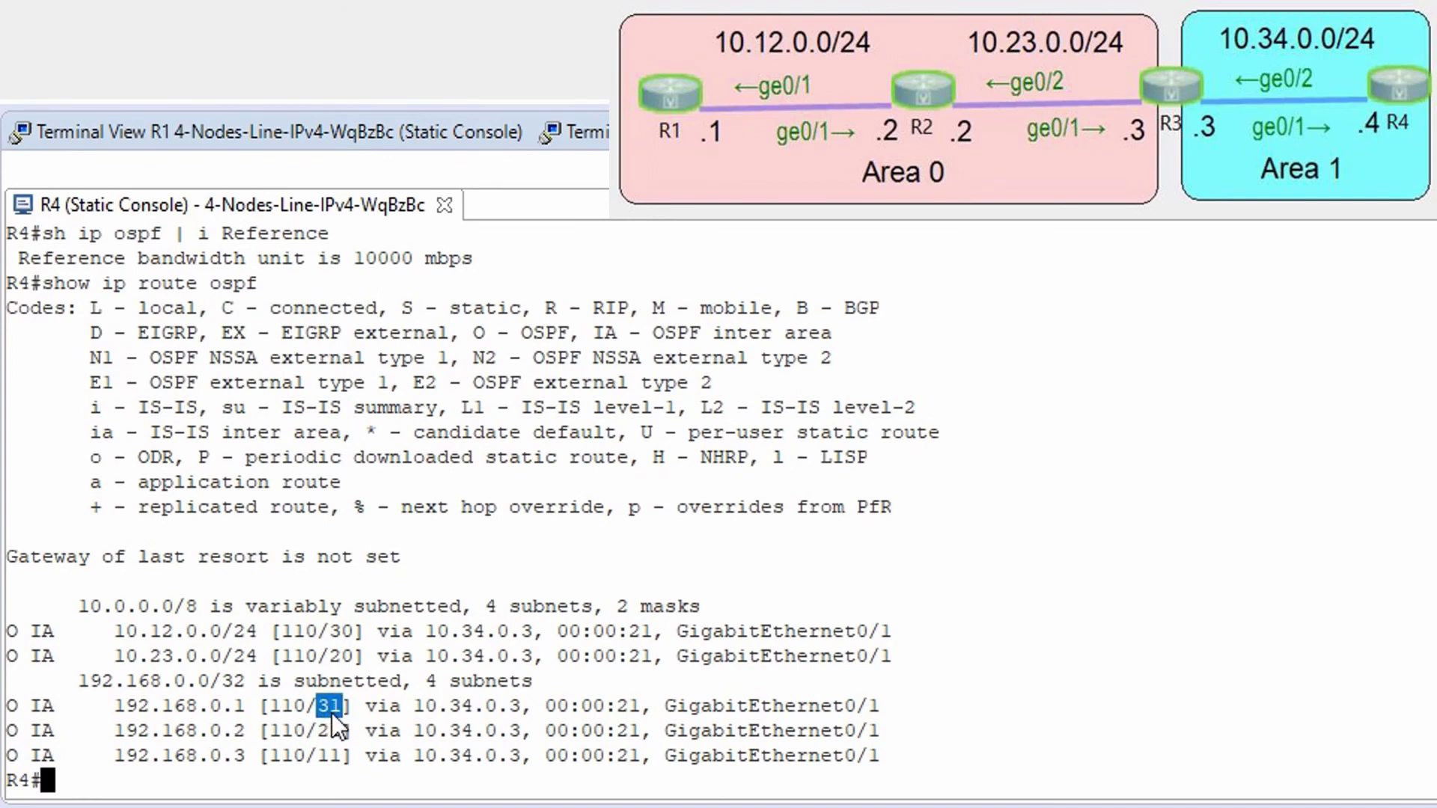
Switch to the R1 console, display the details of interface lo0 and check its bandwidth
{"action": "left_click", "coordinate": [168, 126]}
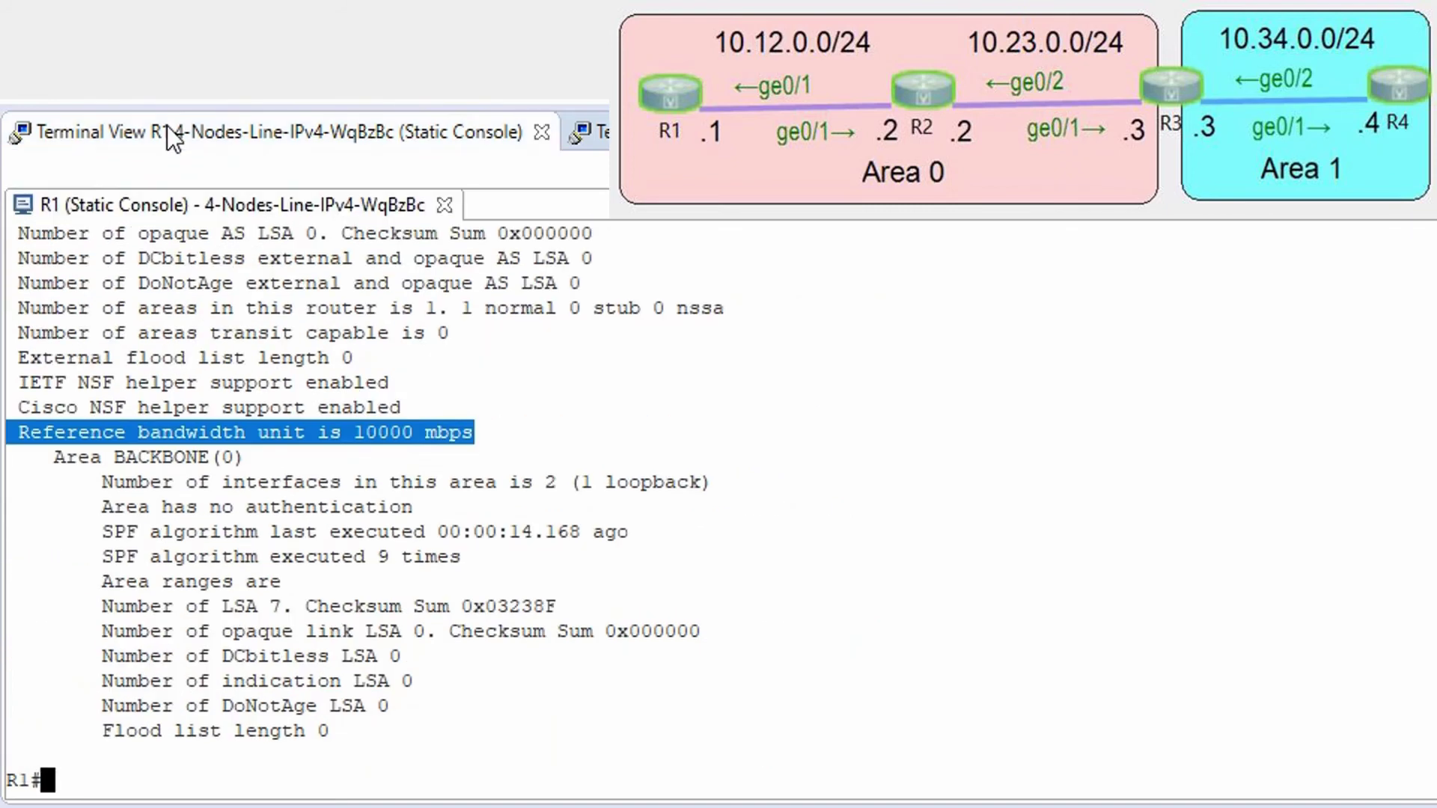
{"action": "key", "text": "Return"}
{"action": "key", "text": "Return"}
{"action": "type", "text": "sh int lo0"}
{"action": "key", "text": "Return"}
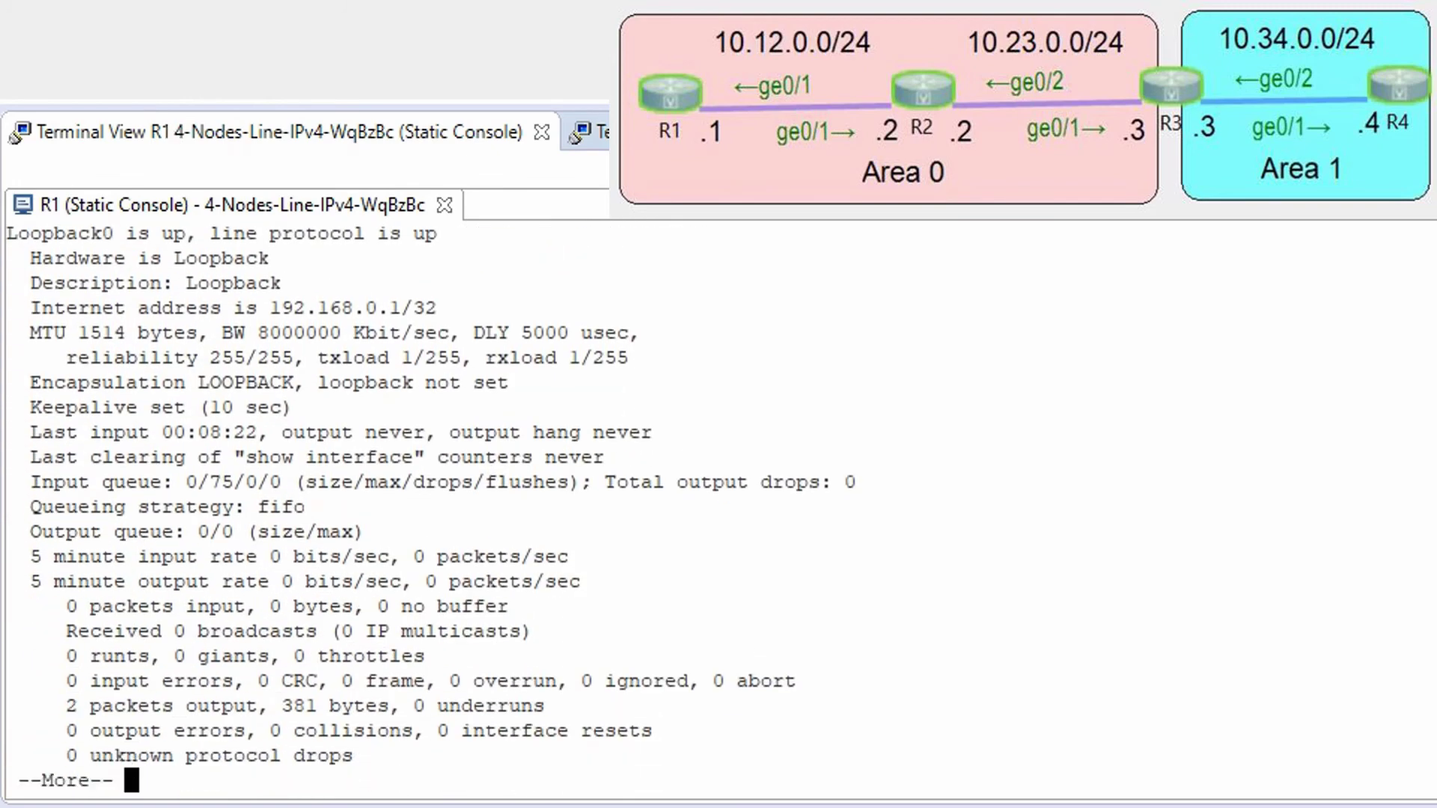
{"action": "left_click_drag", "start_coordinate": [262, 332], "coordinate": [295, 334]}
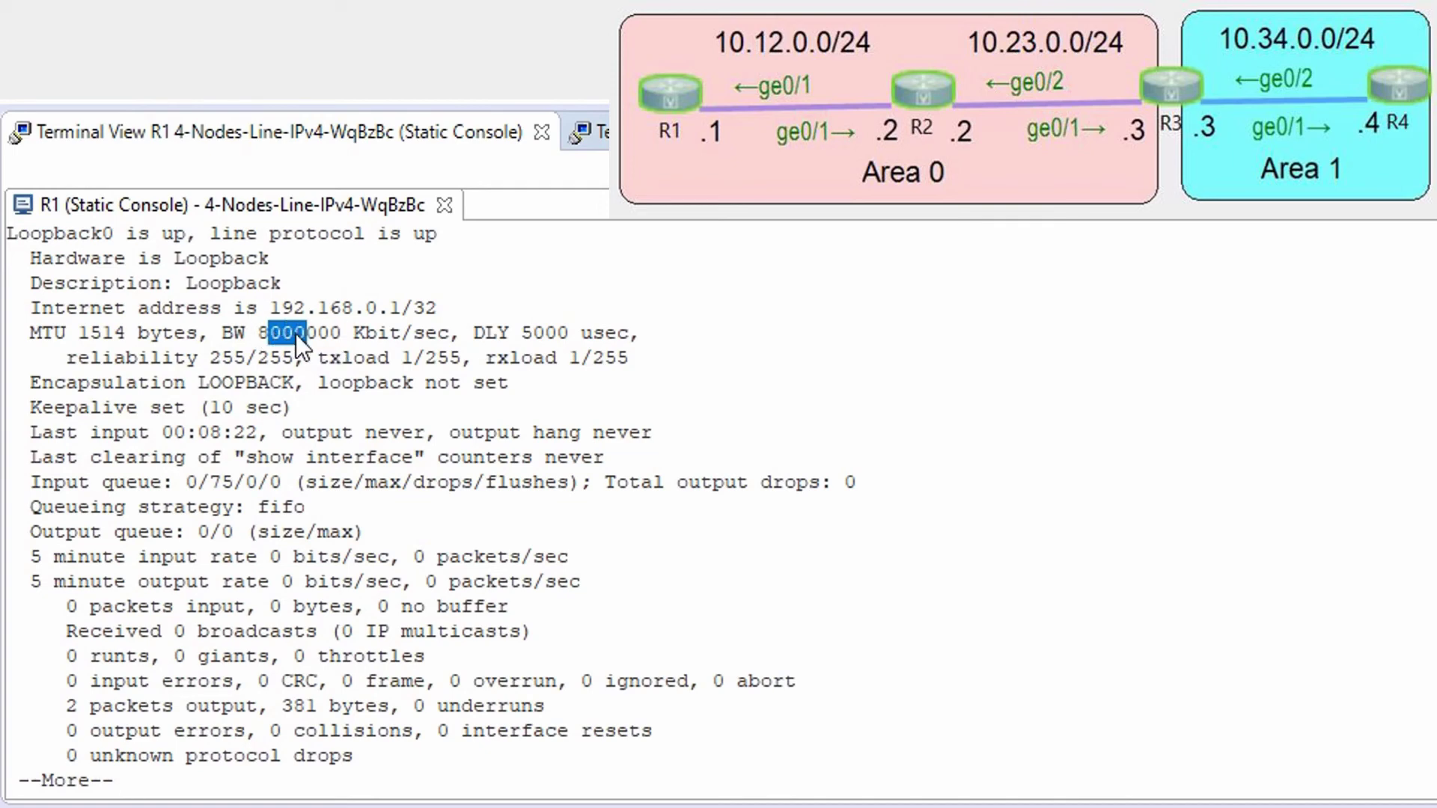
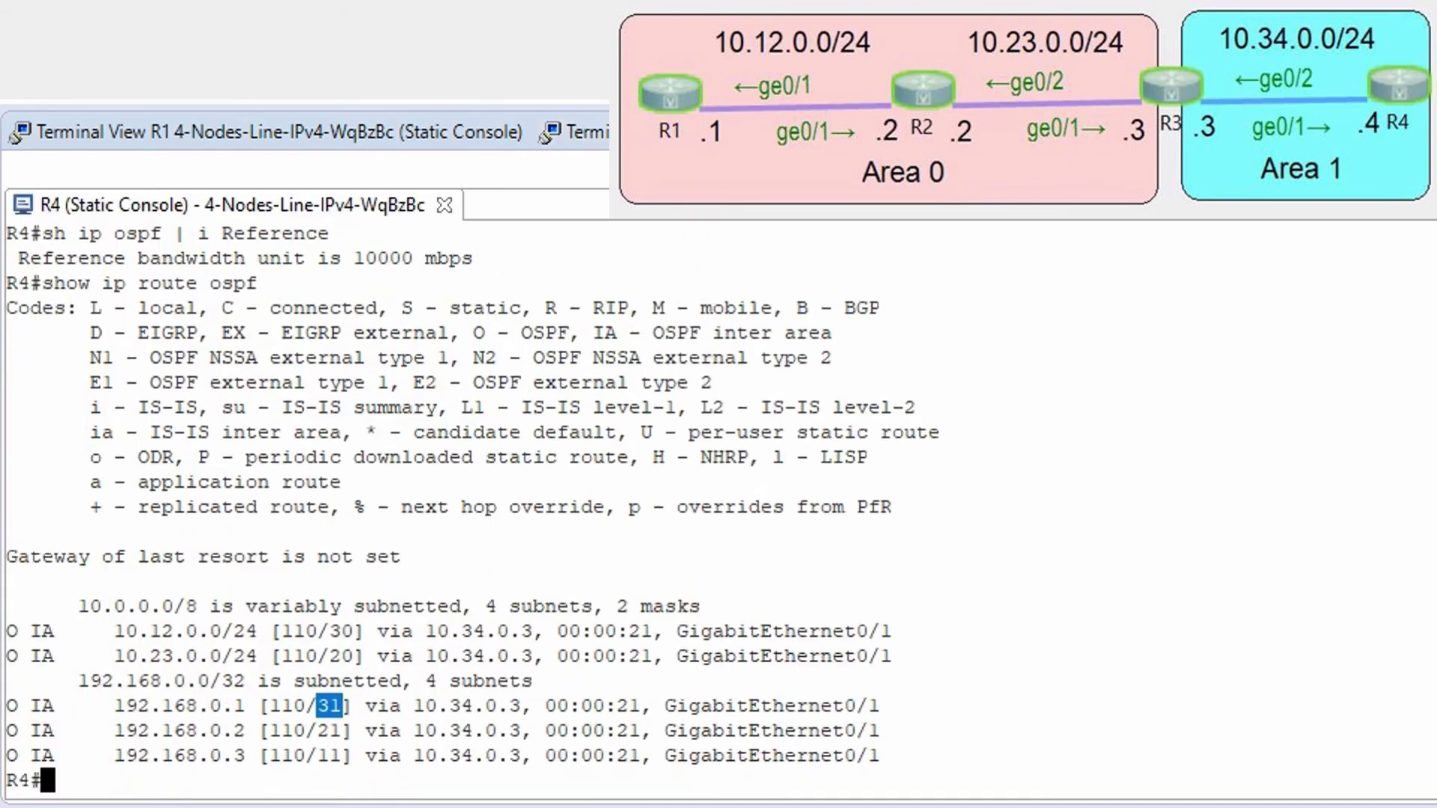
Review the 192.168.0.1 and 10.12.0.0/24 entries in the OSPF routes already listed on R4
{"action": "key", "text": "Return"}
{"action": "key", "text": "Return"}
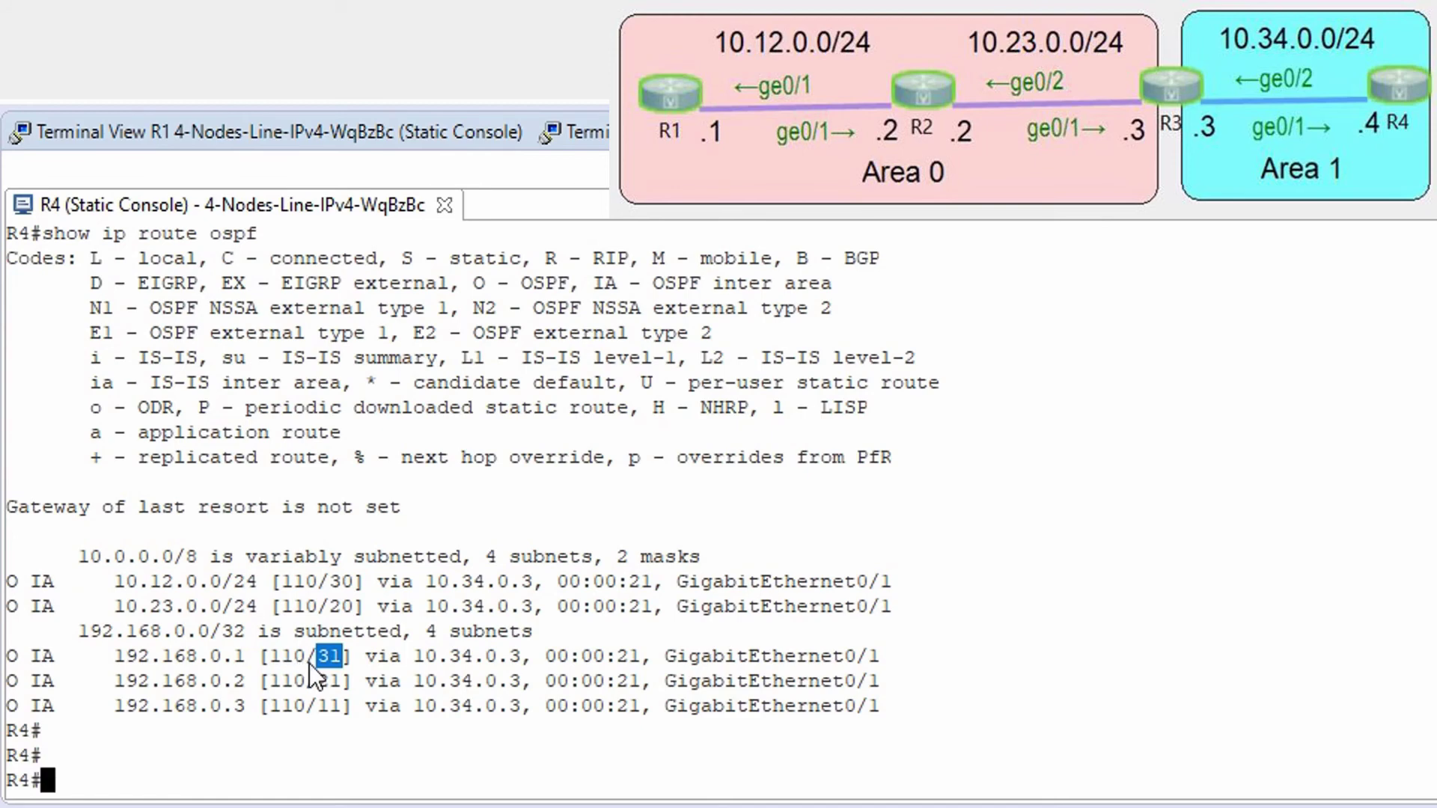
{"action": "left_click_drag", "start_coordinate": [127, 656], "coordinate": [357, 644]}
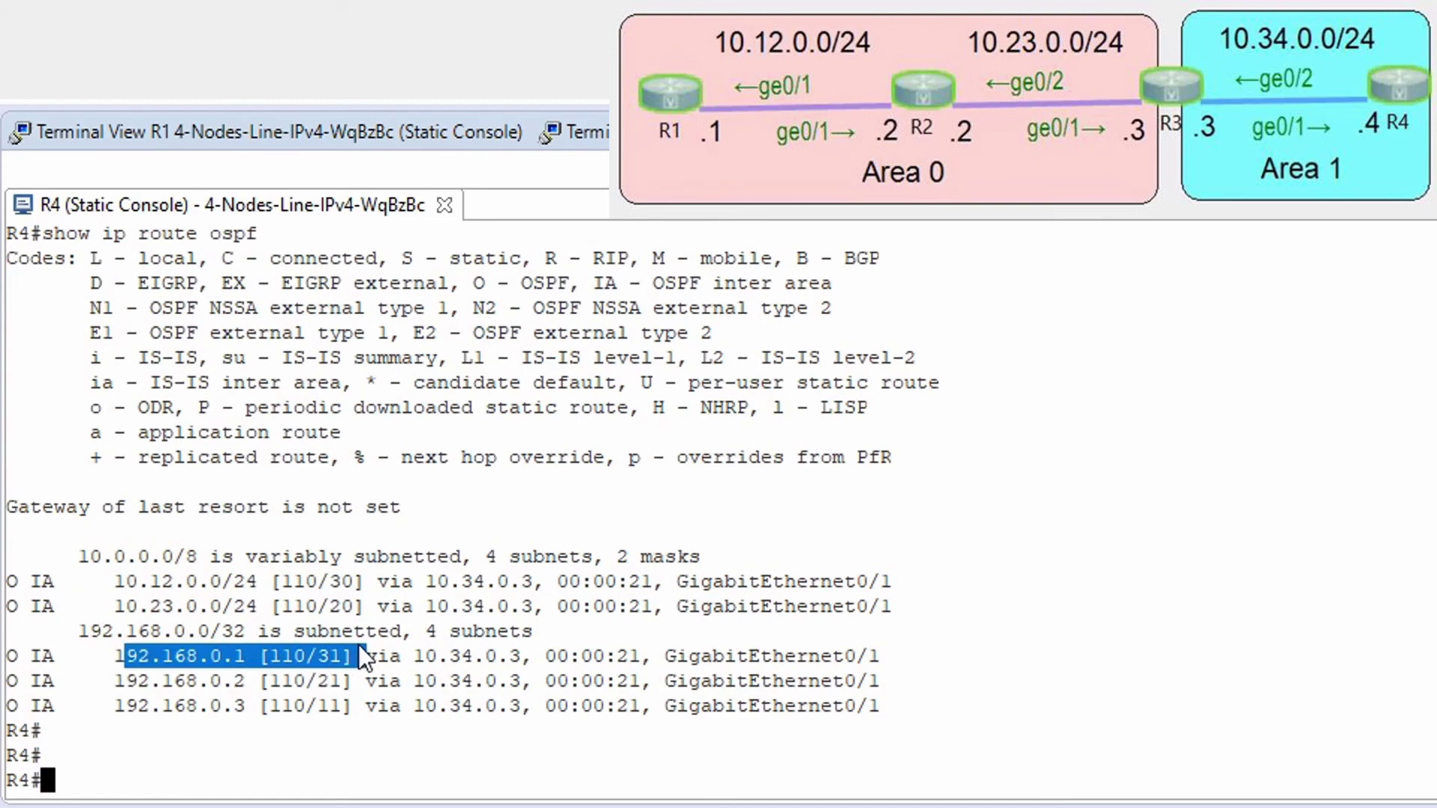
{"action": "left_click_drag", "start_coordinate": [117, 580], "coordinate": [349, 583]}
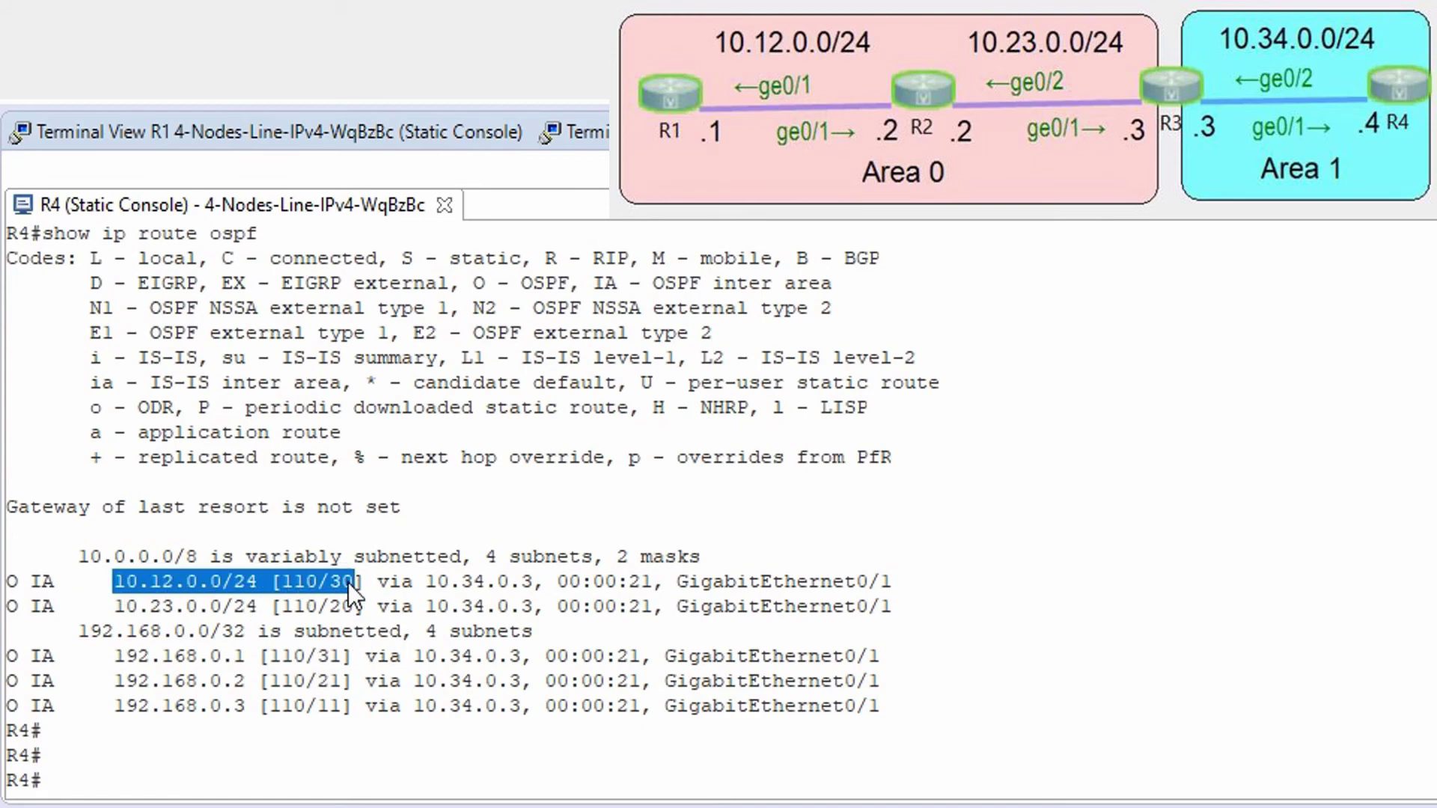
Display R4's OSPF routes again and check the updated costs to 10.12.0.0/24 and 192.168.0.1
{"action": "key", "text": "Return"}
{"action": "key", "text": "Return"}
{"action": "type", "text": "sh ip route ospf"}
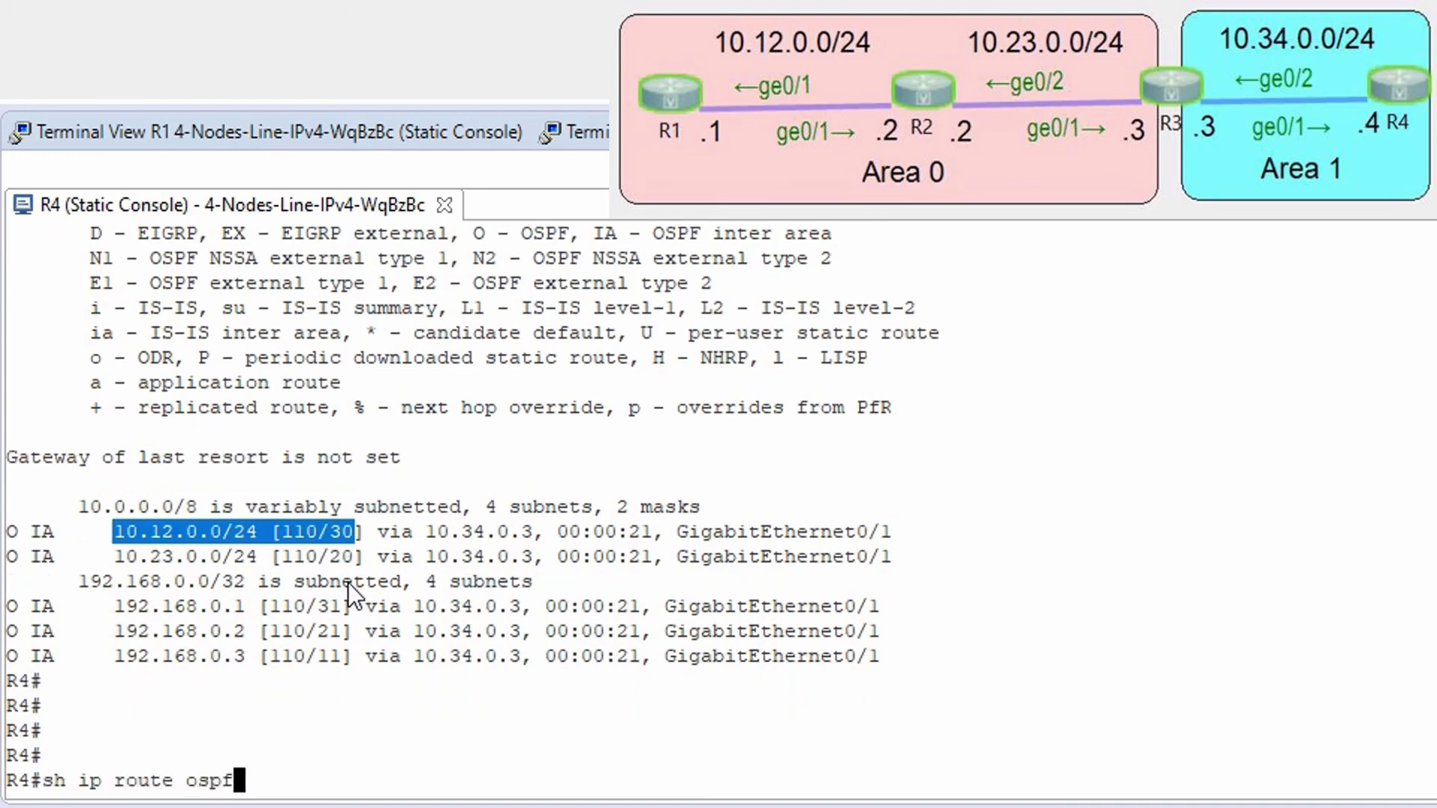
{"action": "key", "text": "Return"}
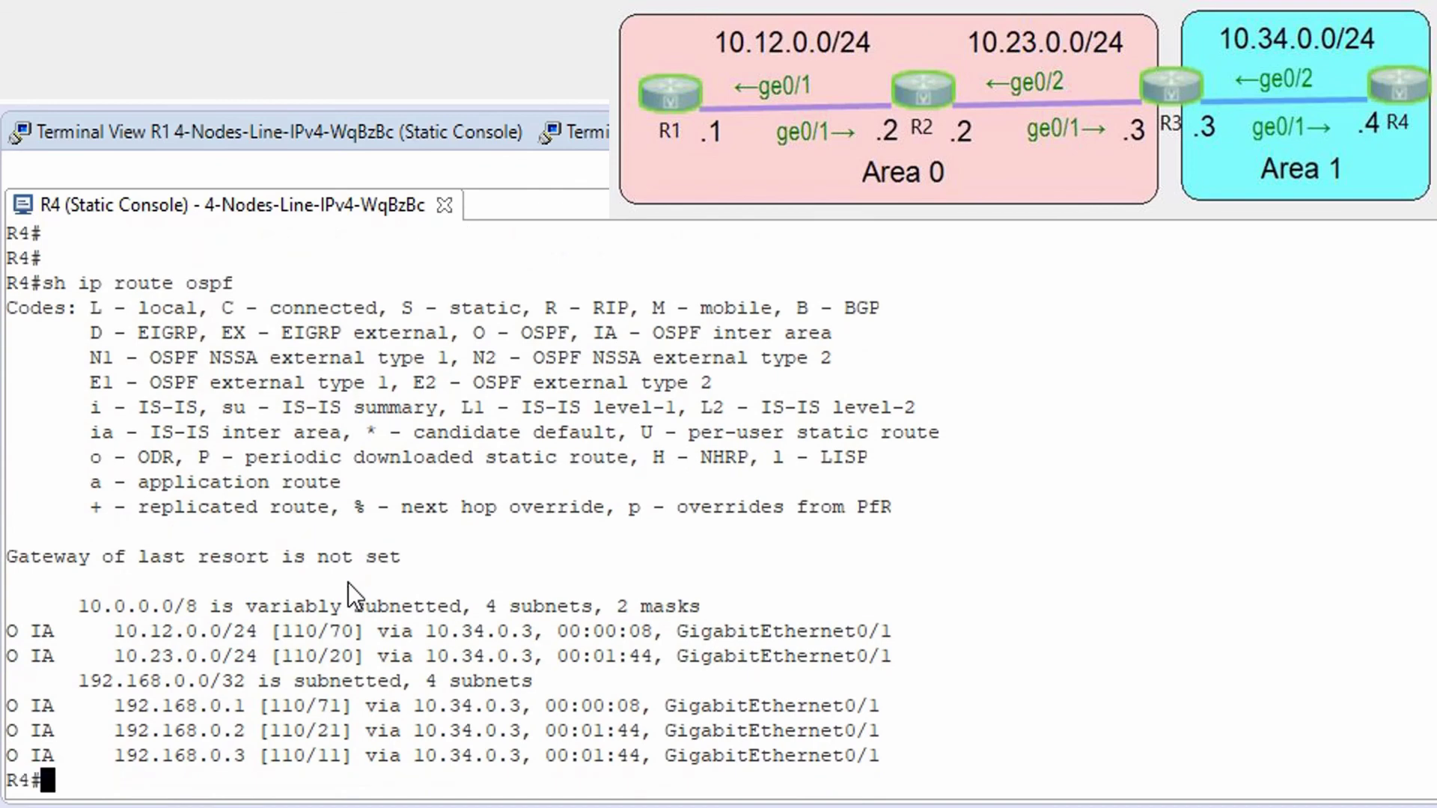
{"action": "double_click", "coordinate": [350, 636]}
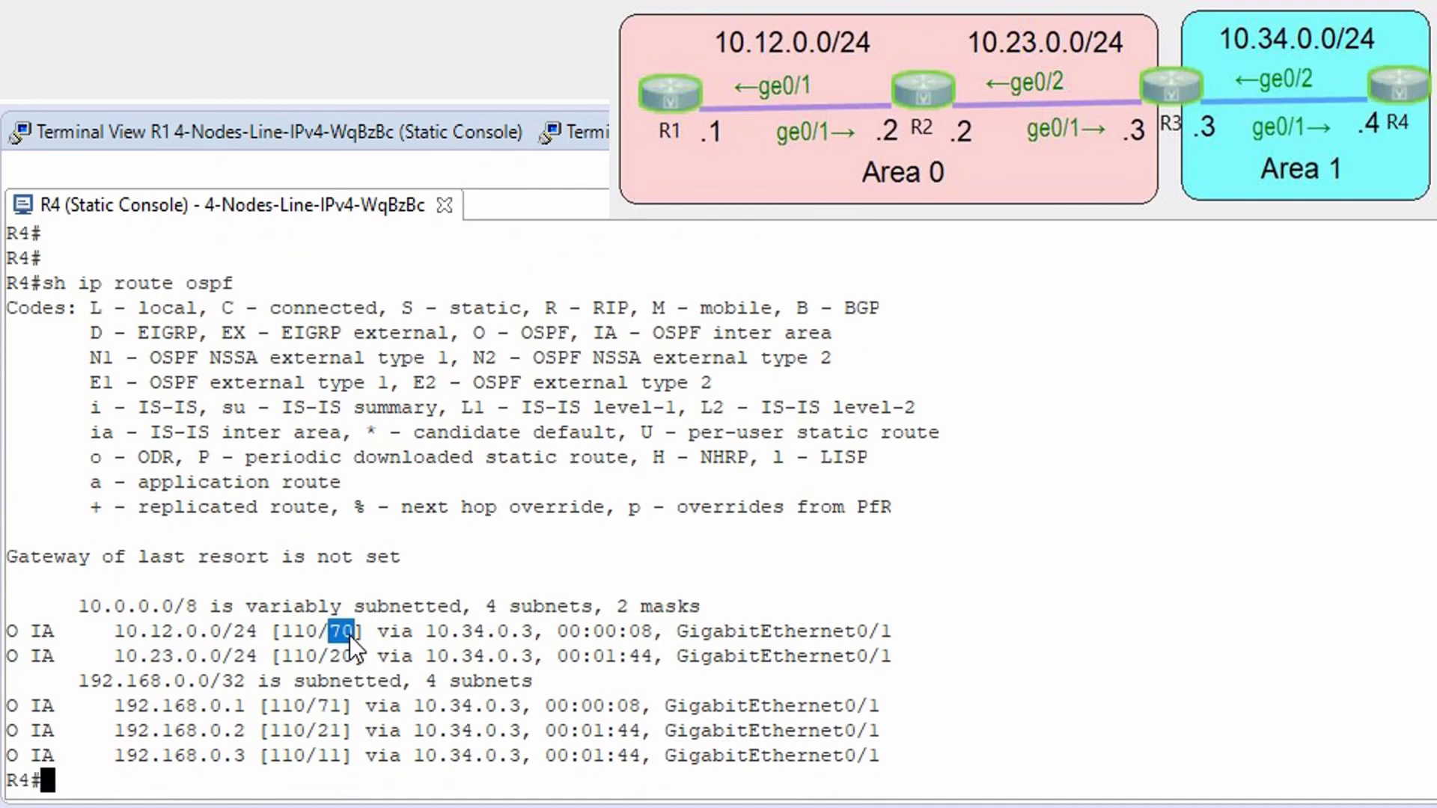
{"action": "double_click", "coordinate": [333, 712]}
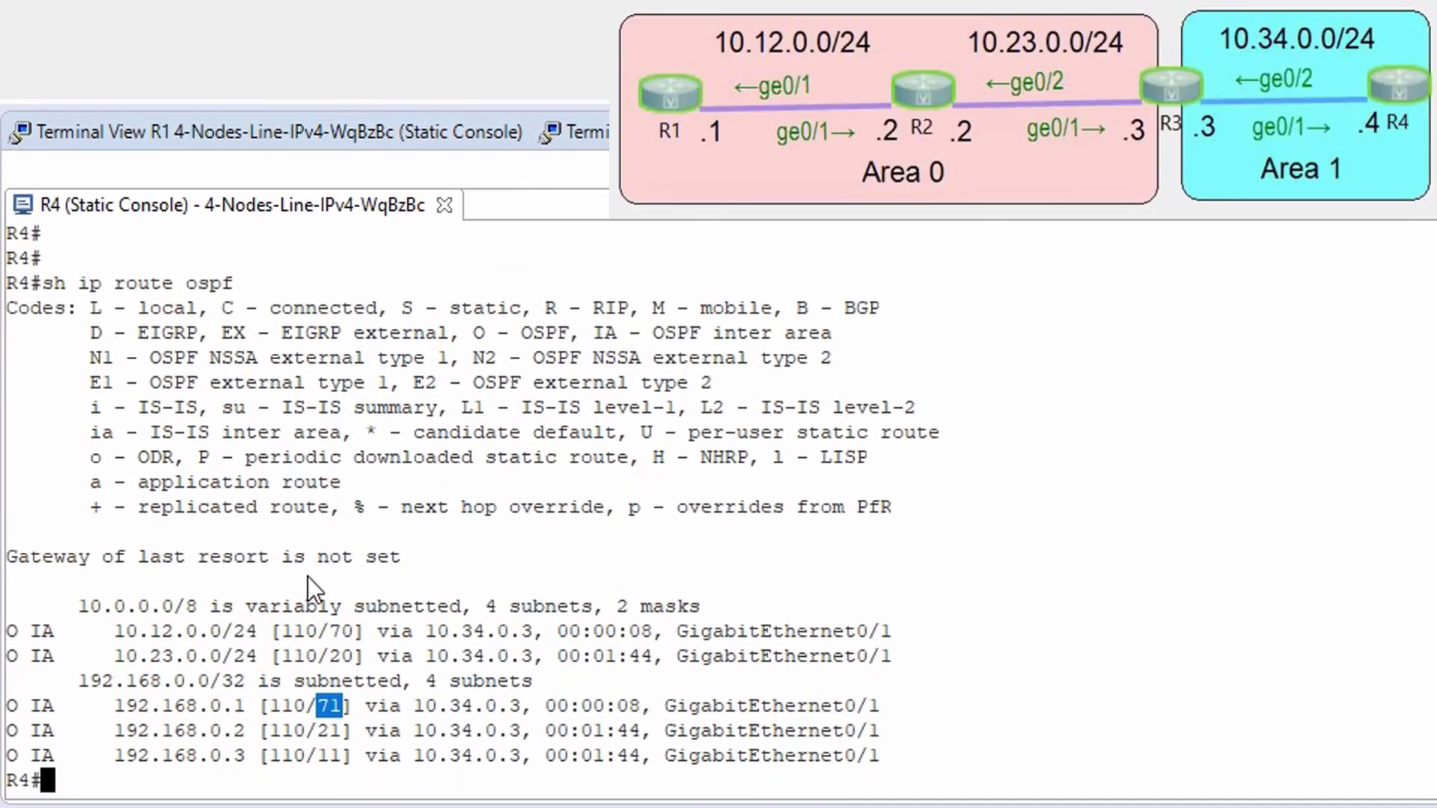
{"action": "key", "text": "Return"}
{"action": "key", "text": "Return"}
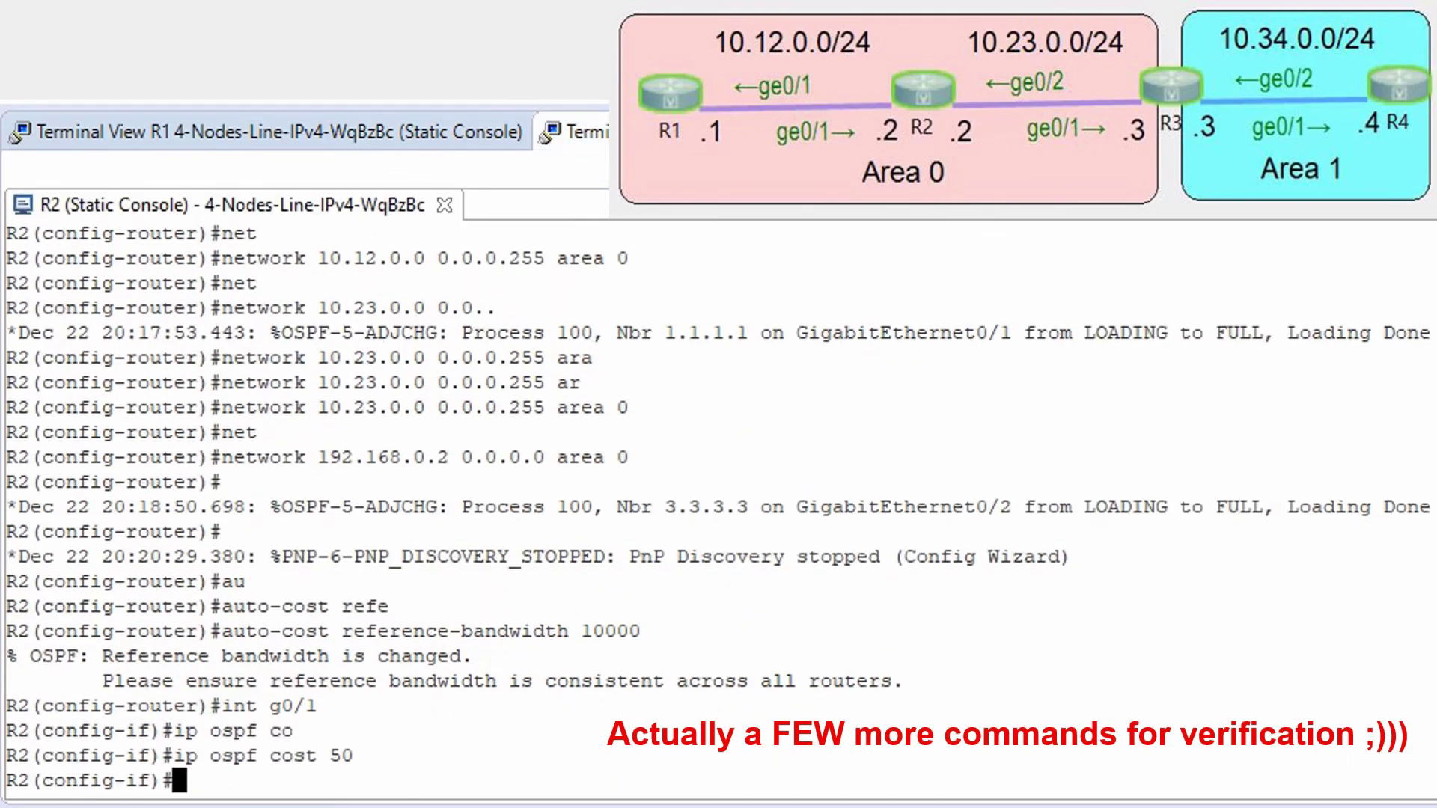
Exit configuration mode on R2, display the brief OSPF interface list and examine the interface costs
{"action": "type", "text": "end"}
{"action": "key", "text": "Return"}
{"action": "type", "text": "sh i"}
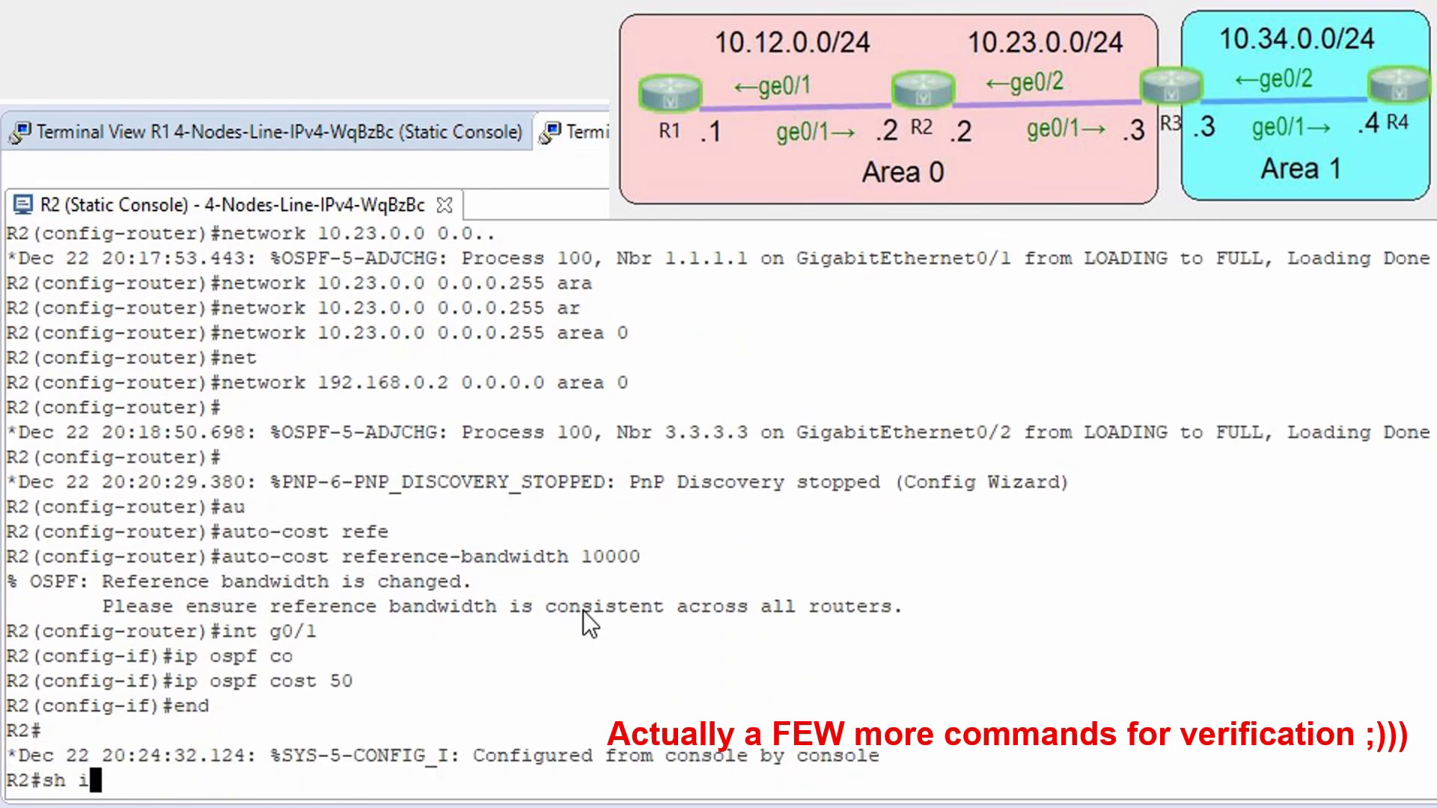
{"action": "type", "text": "p ospf i"}
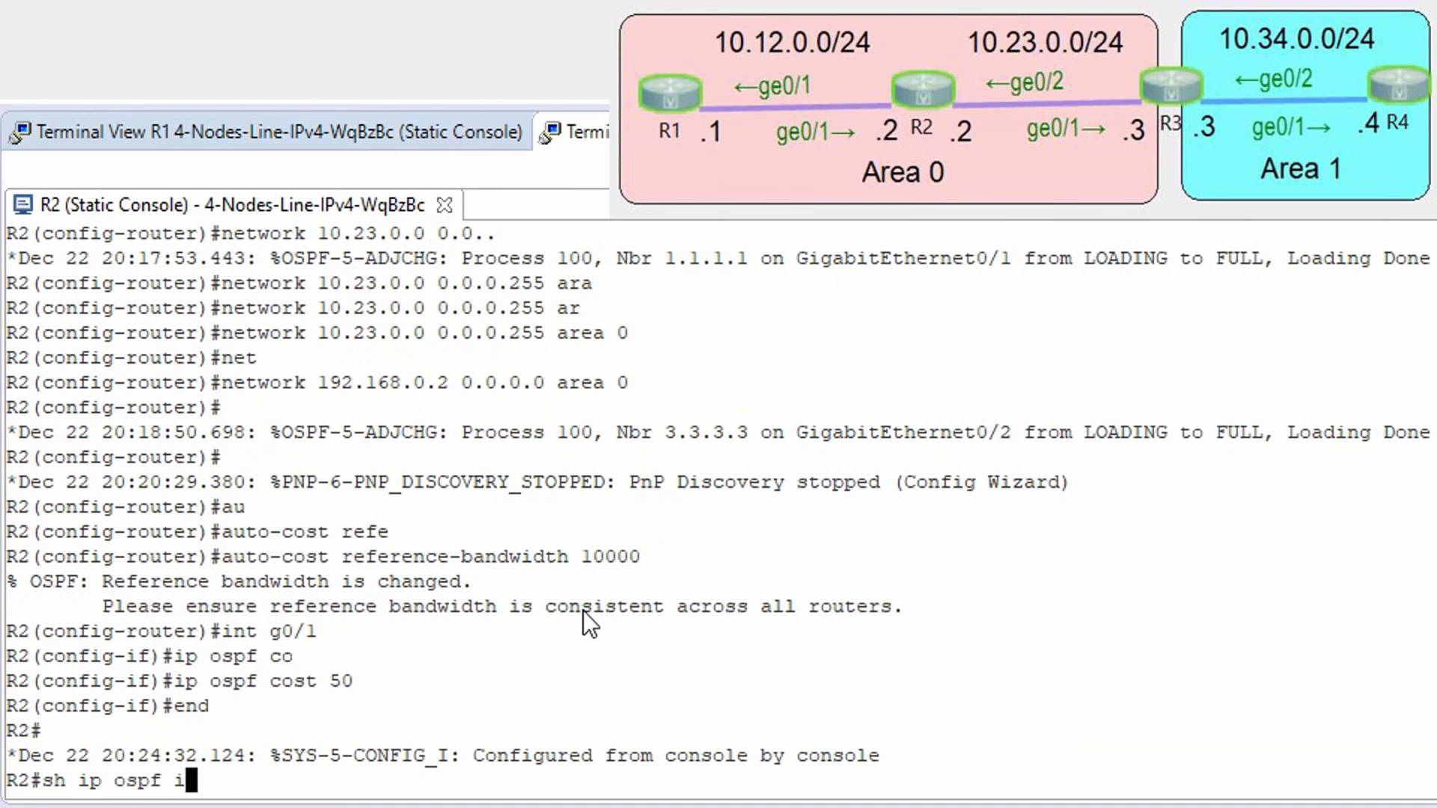
{"action": "type", "text": "nt br"}
{"action": "key", "text": "Return"}
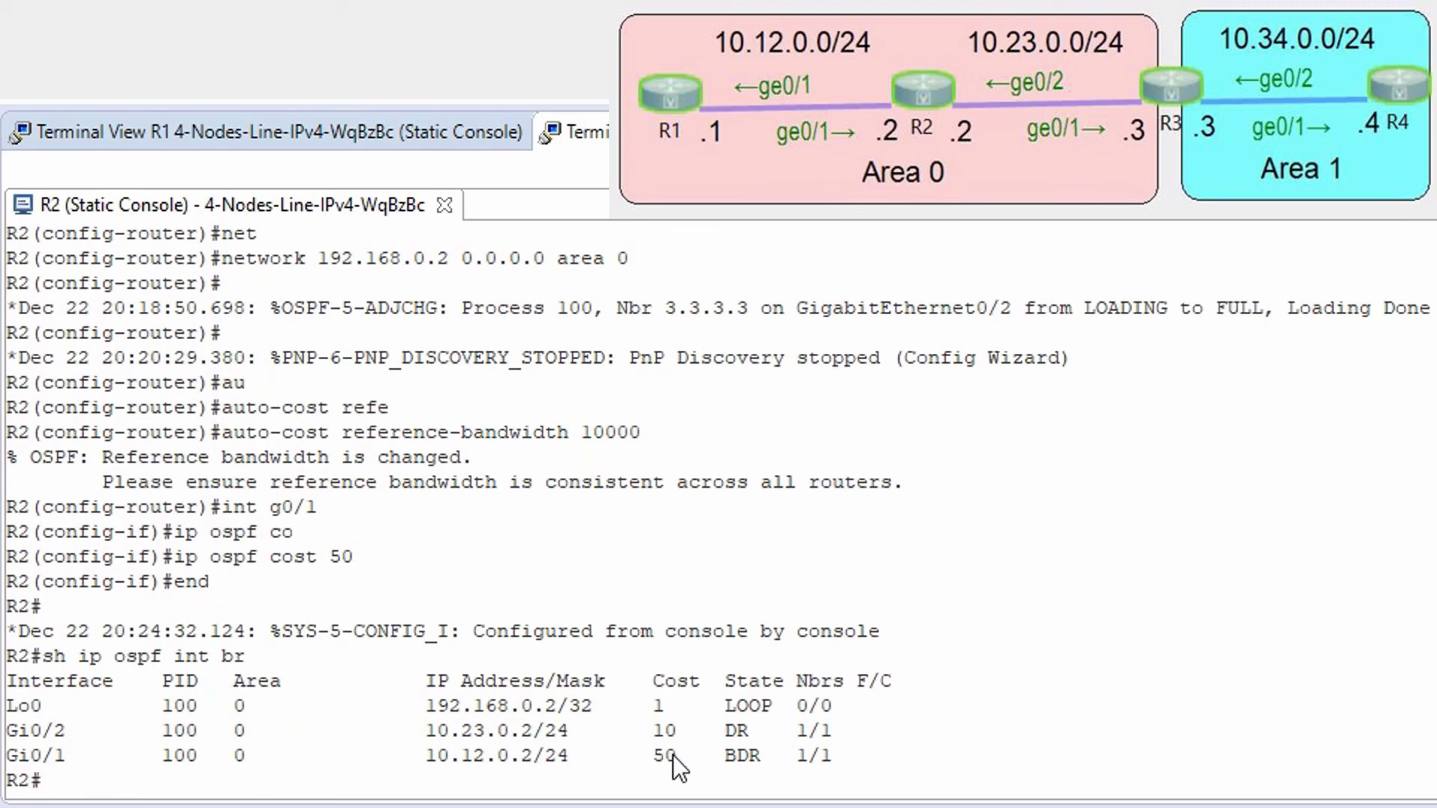
{"action": "left_click_drag", "start_coordinate": [680, 754], "coordinate": [636, 707]}
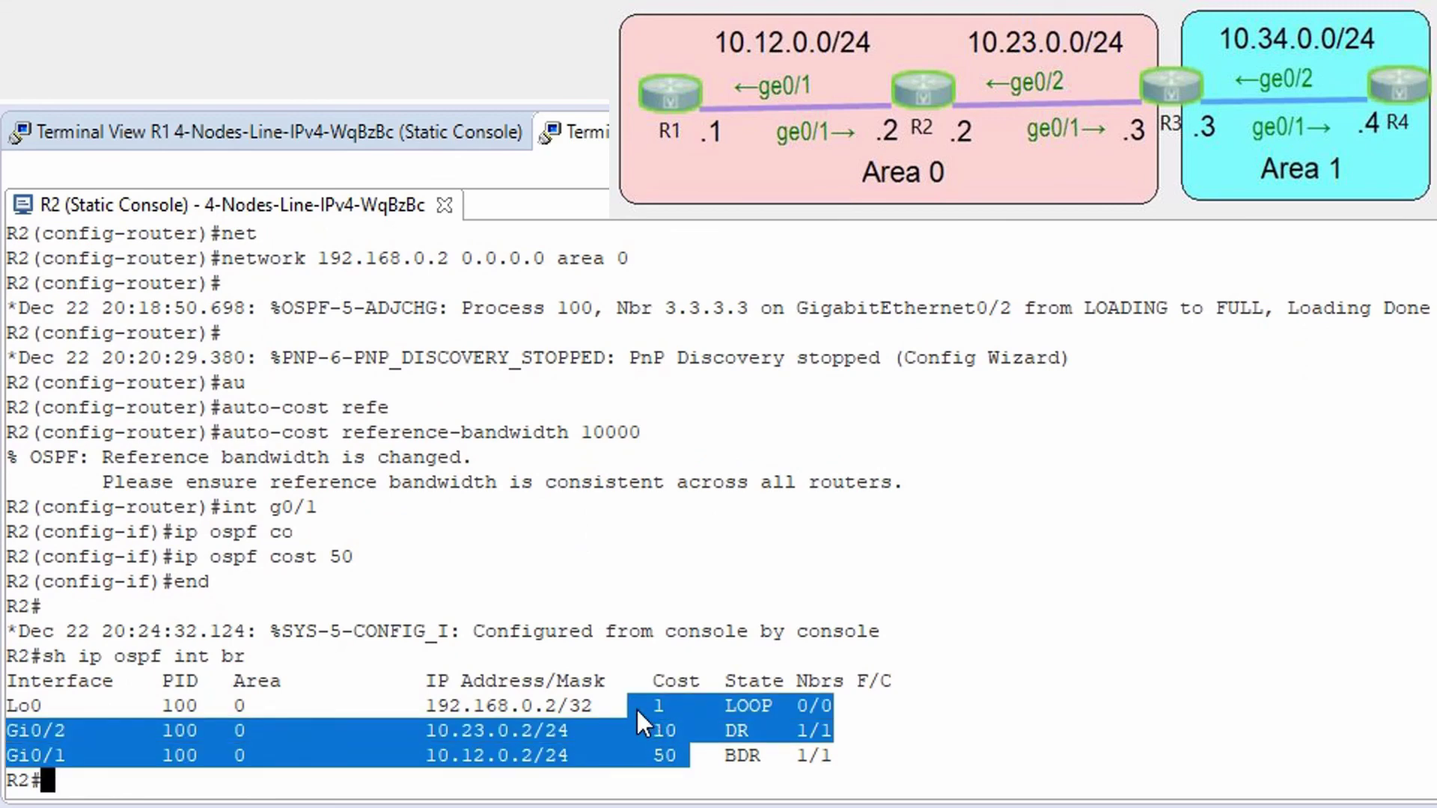
Display the detailed OSPF information for interface g0/1 on R2 and check its cost
{"action": "key", "text": "Return"}
{"action": "key", "text": "Return"}
{"action": "type", "text": "sho"}
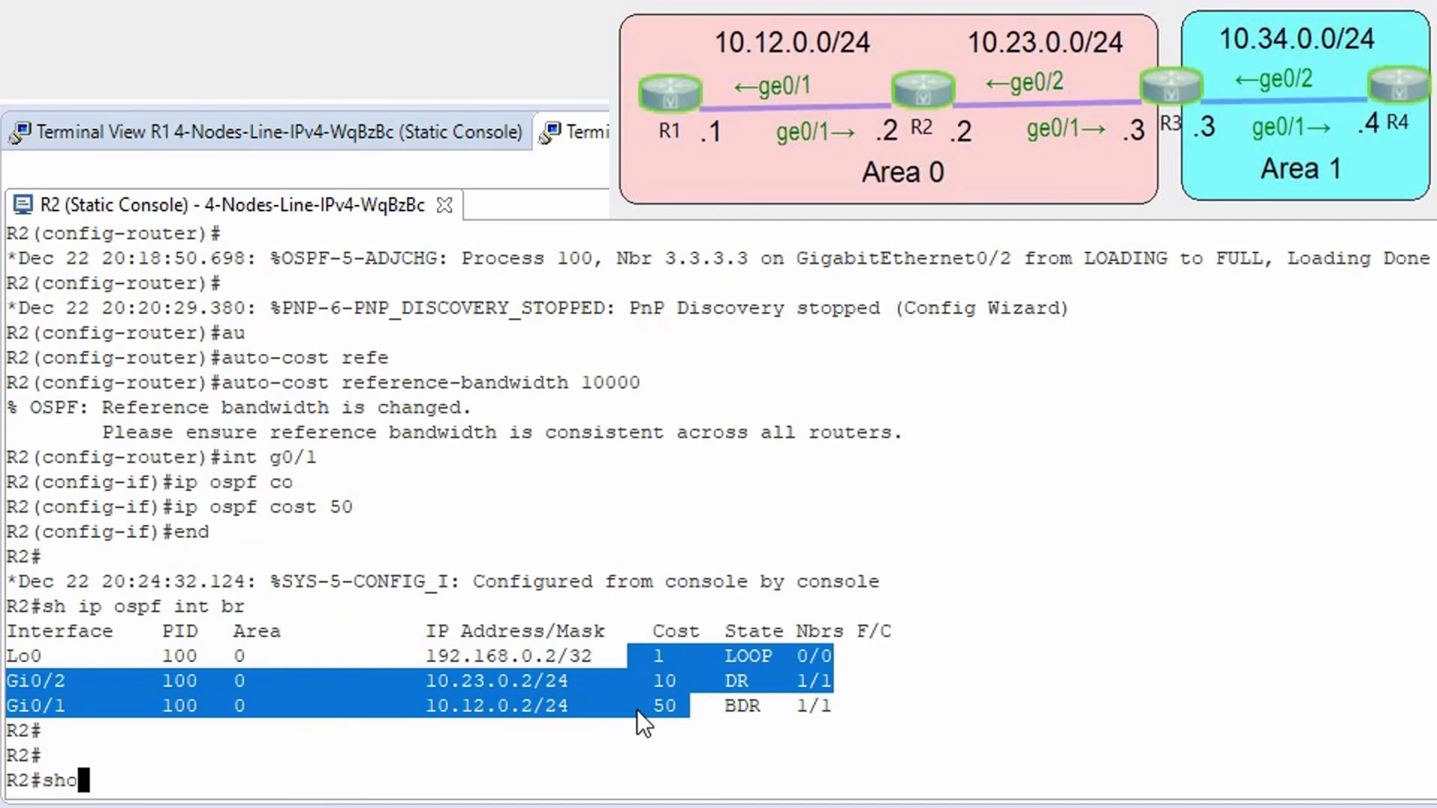
{"action": "type", "text": "w ip ospf in g0/1"}
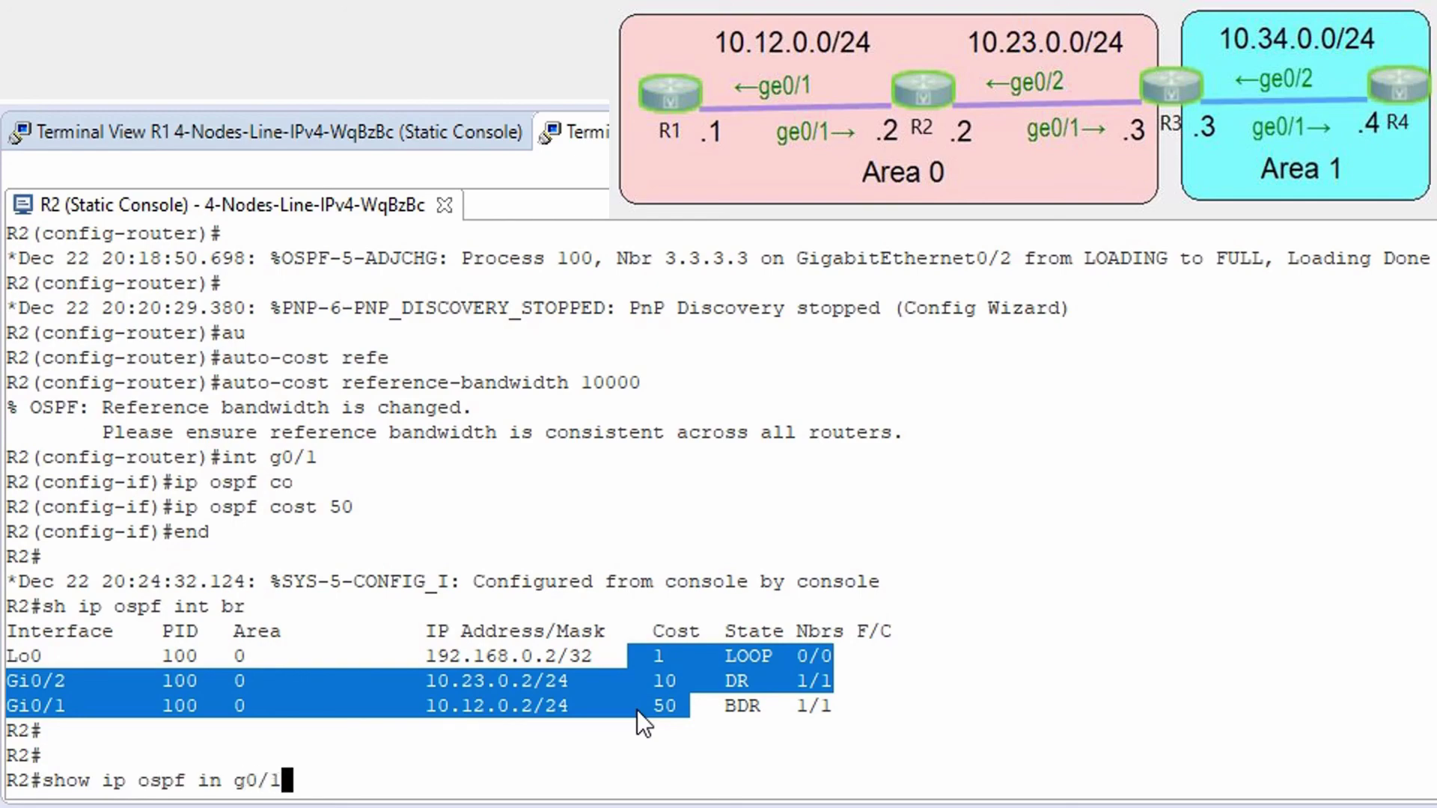
{"action": "key", "text": "Return"}
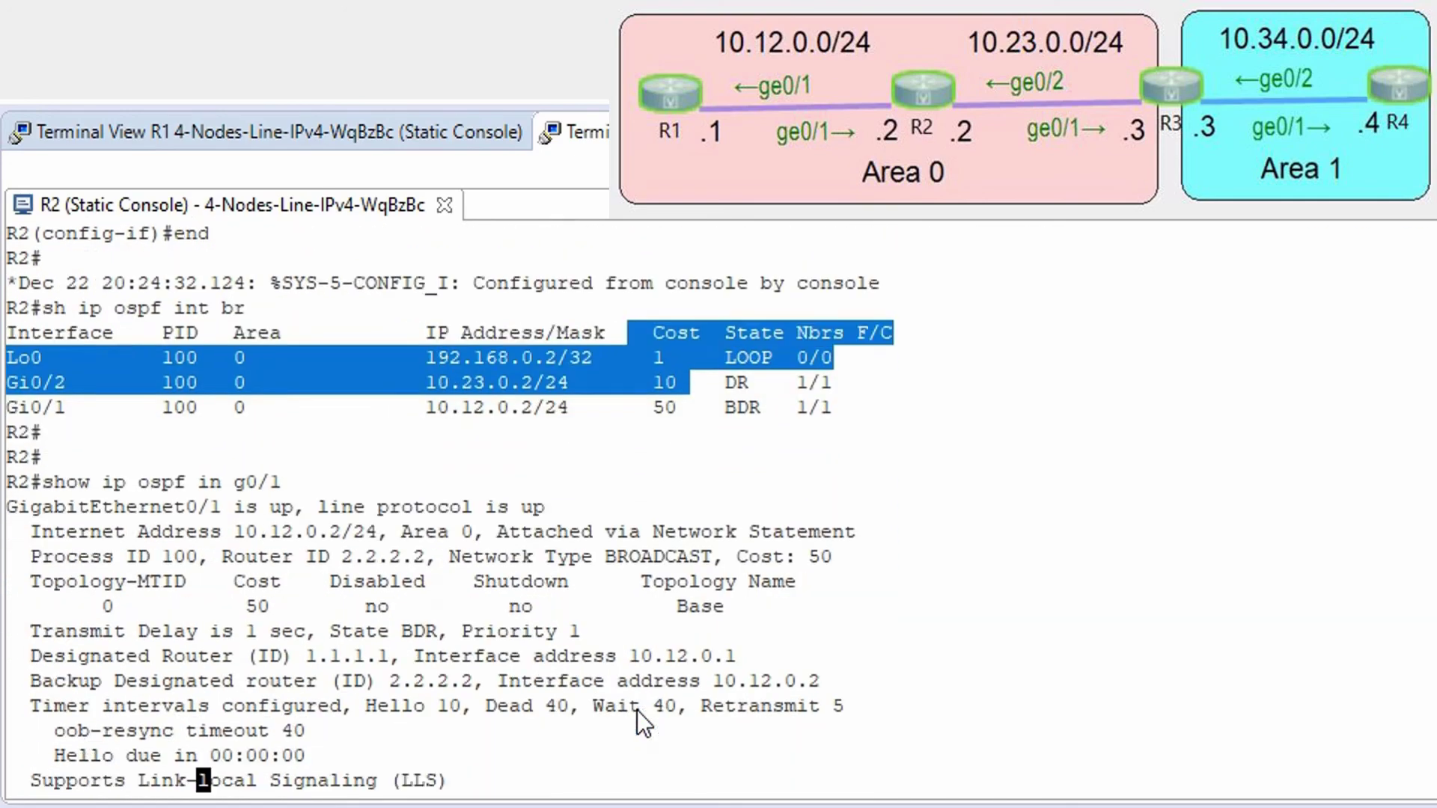
{"action": "left_click_drag", "start_coordinate": [240, 363], "coordinate": [281, 363]}
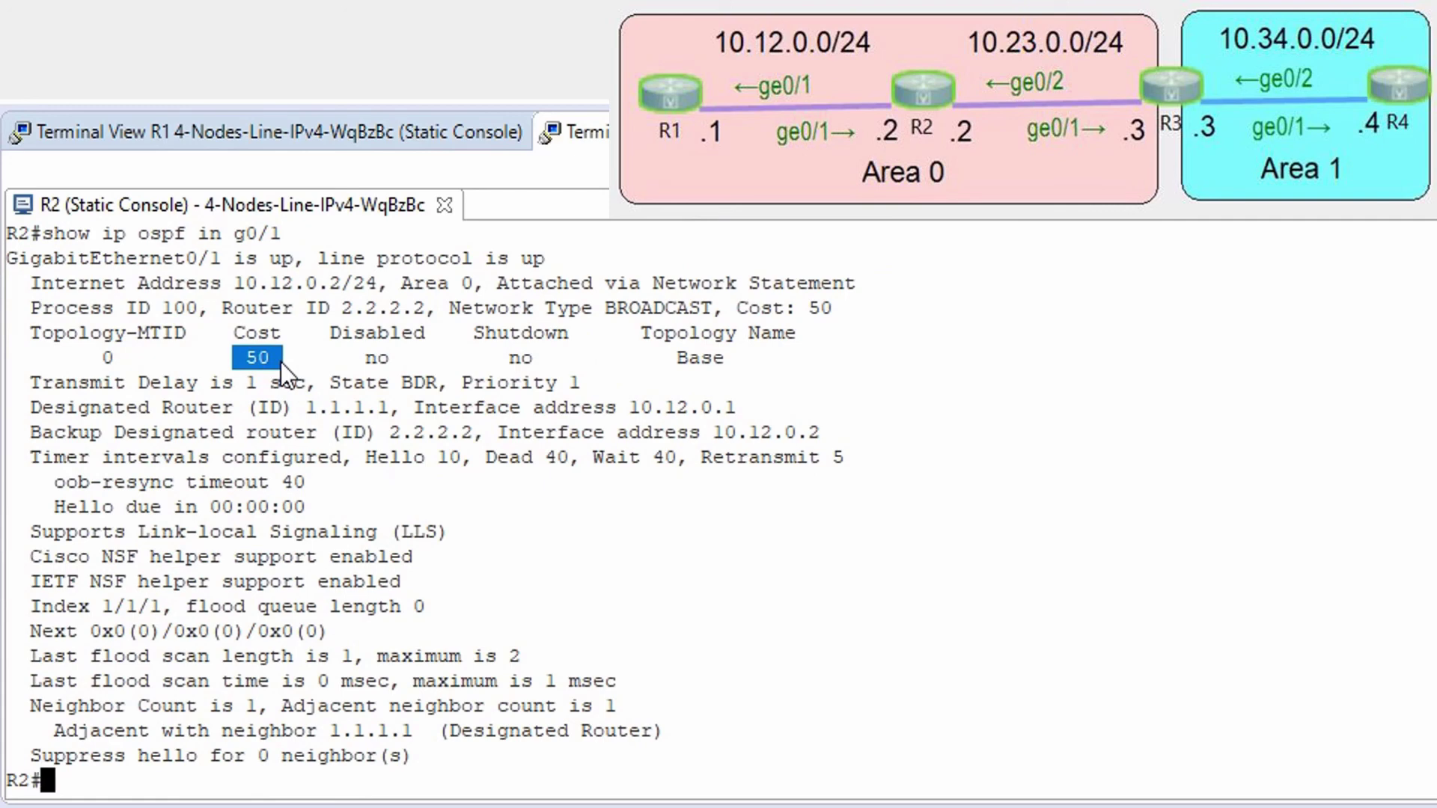
Display R2's OSPF process output filtered for "Reference" and check the reference bandwidth unit
{"action": "type", "text": "show ip os"}
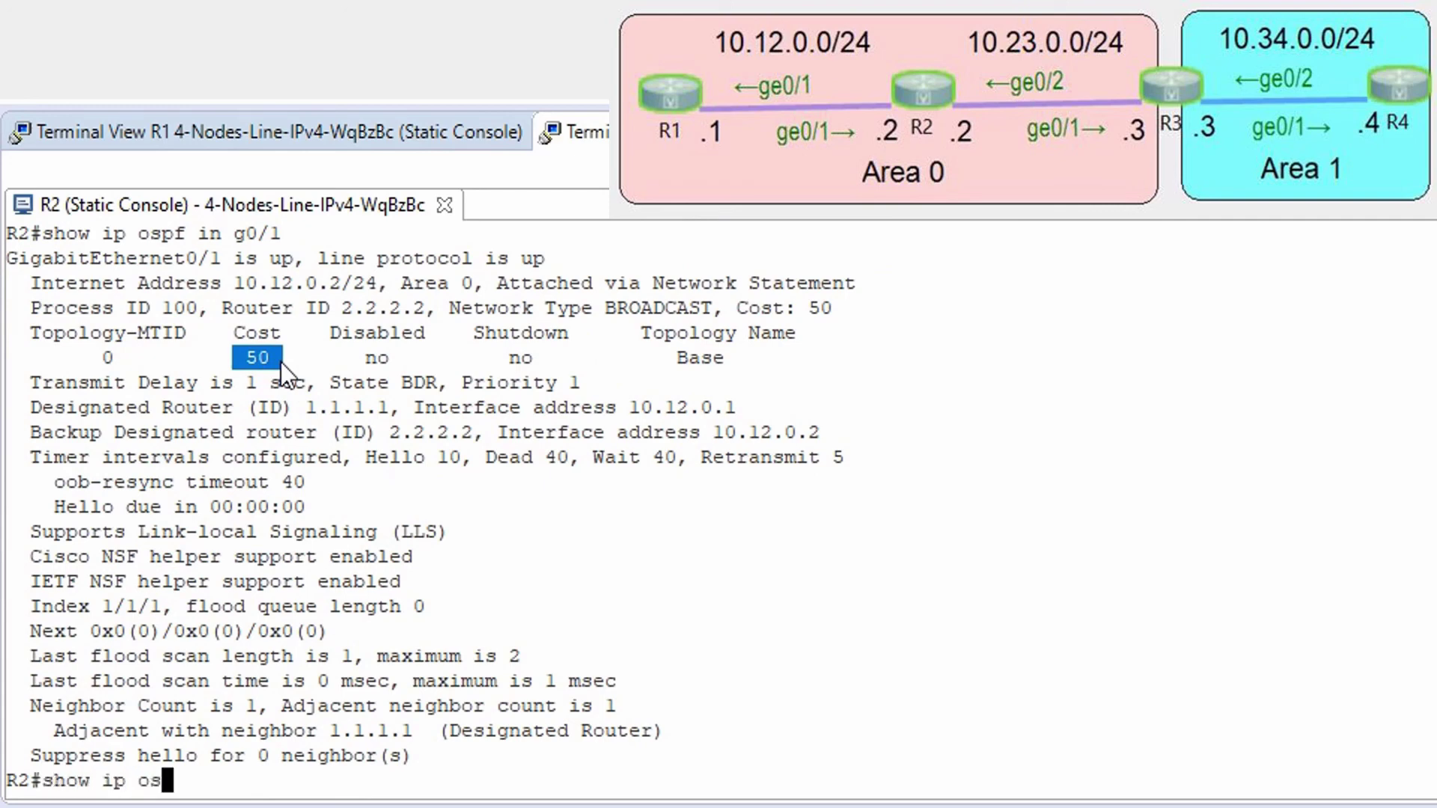
{"action": "type", "text": "pf | i Refer"}
{"action": "key", "text": "Return"}
{"action": "key", "text": "Up"}
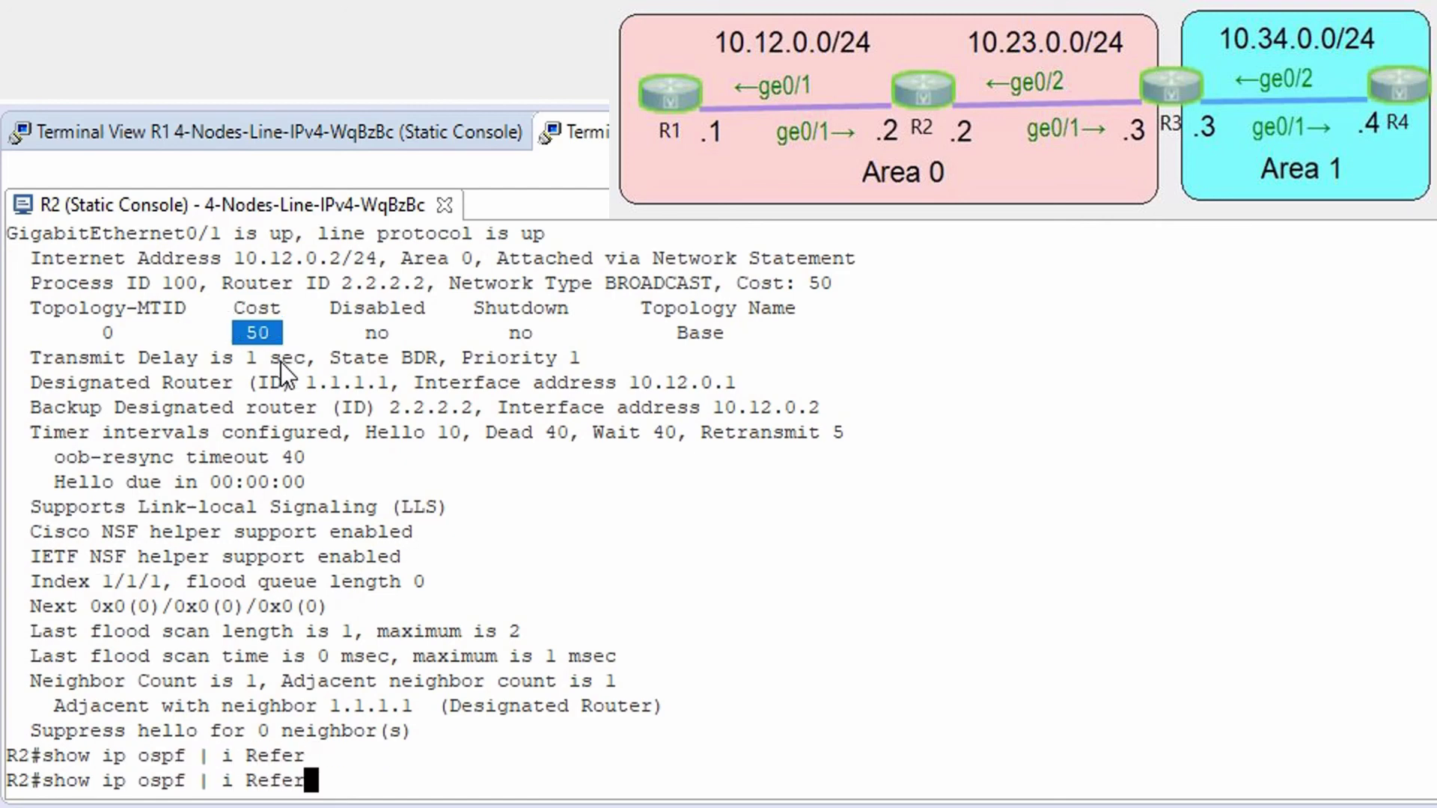
{"action": "type", "text": "ence"}
{"action": "key", "text": "Return"}
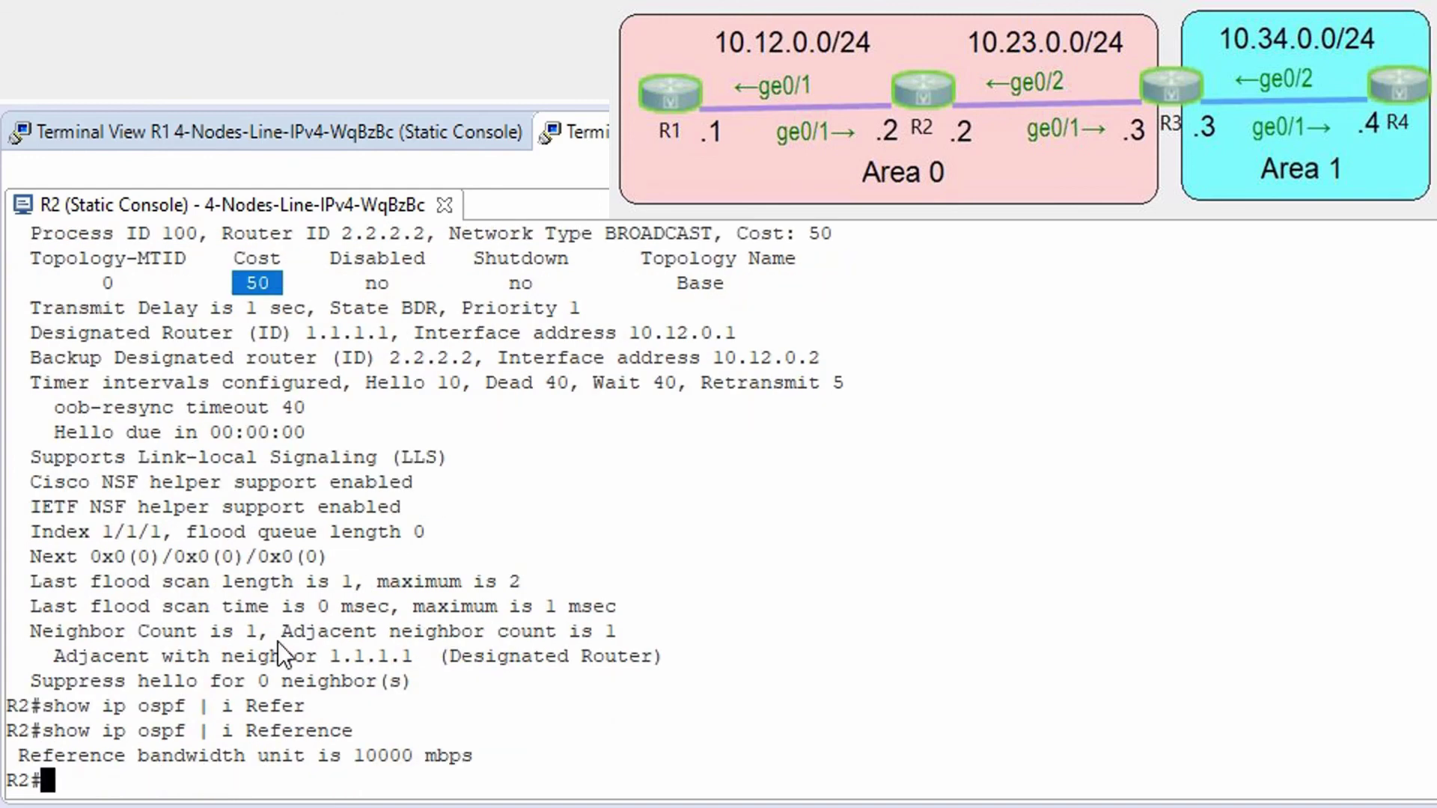
{"action": "left_click_drag", "start_coordinate": [21, 764], "coordinate": [482, 755]}
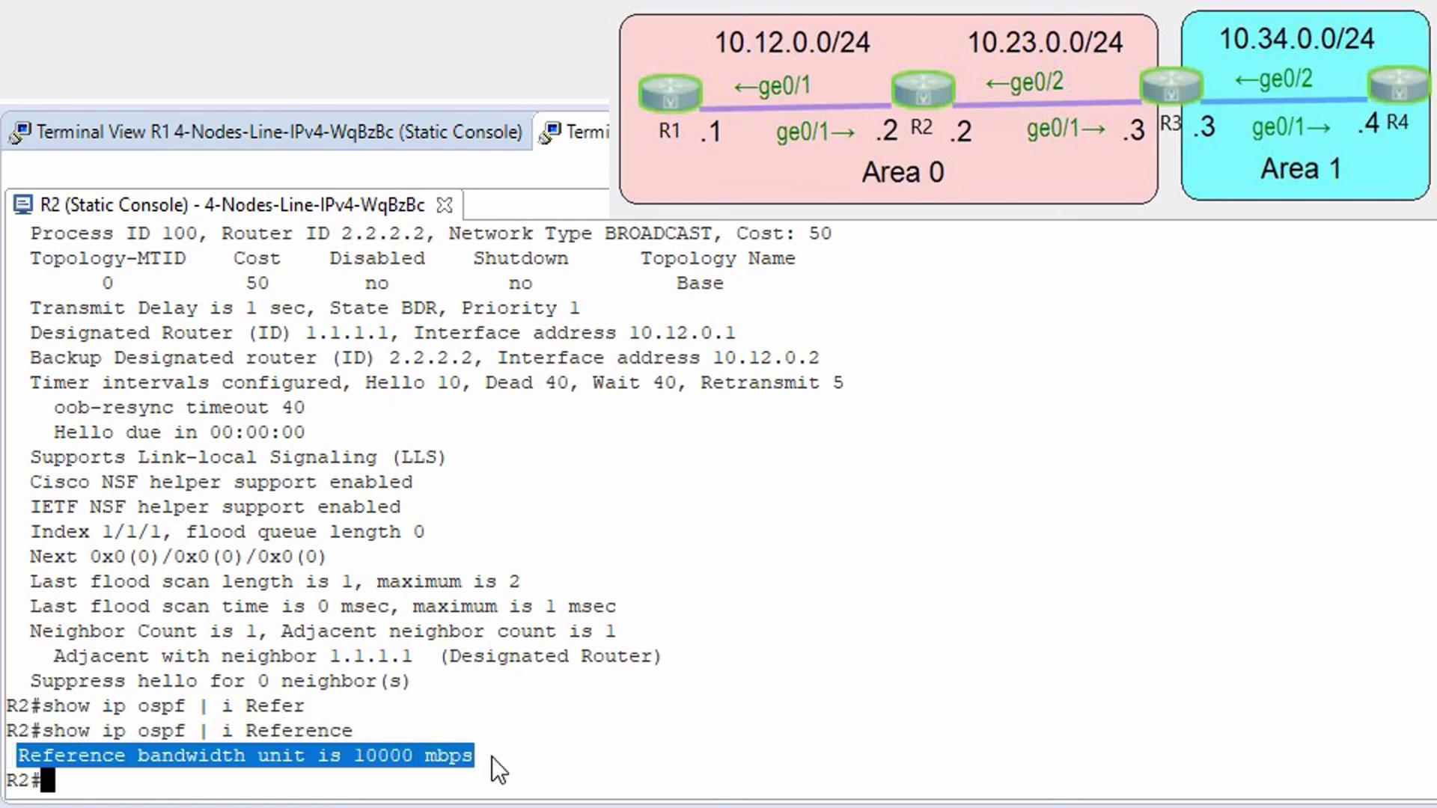